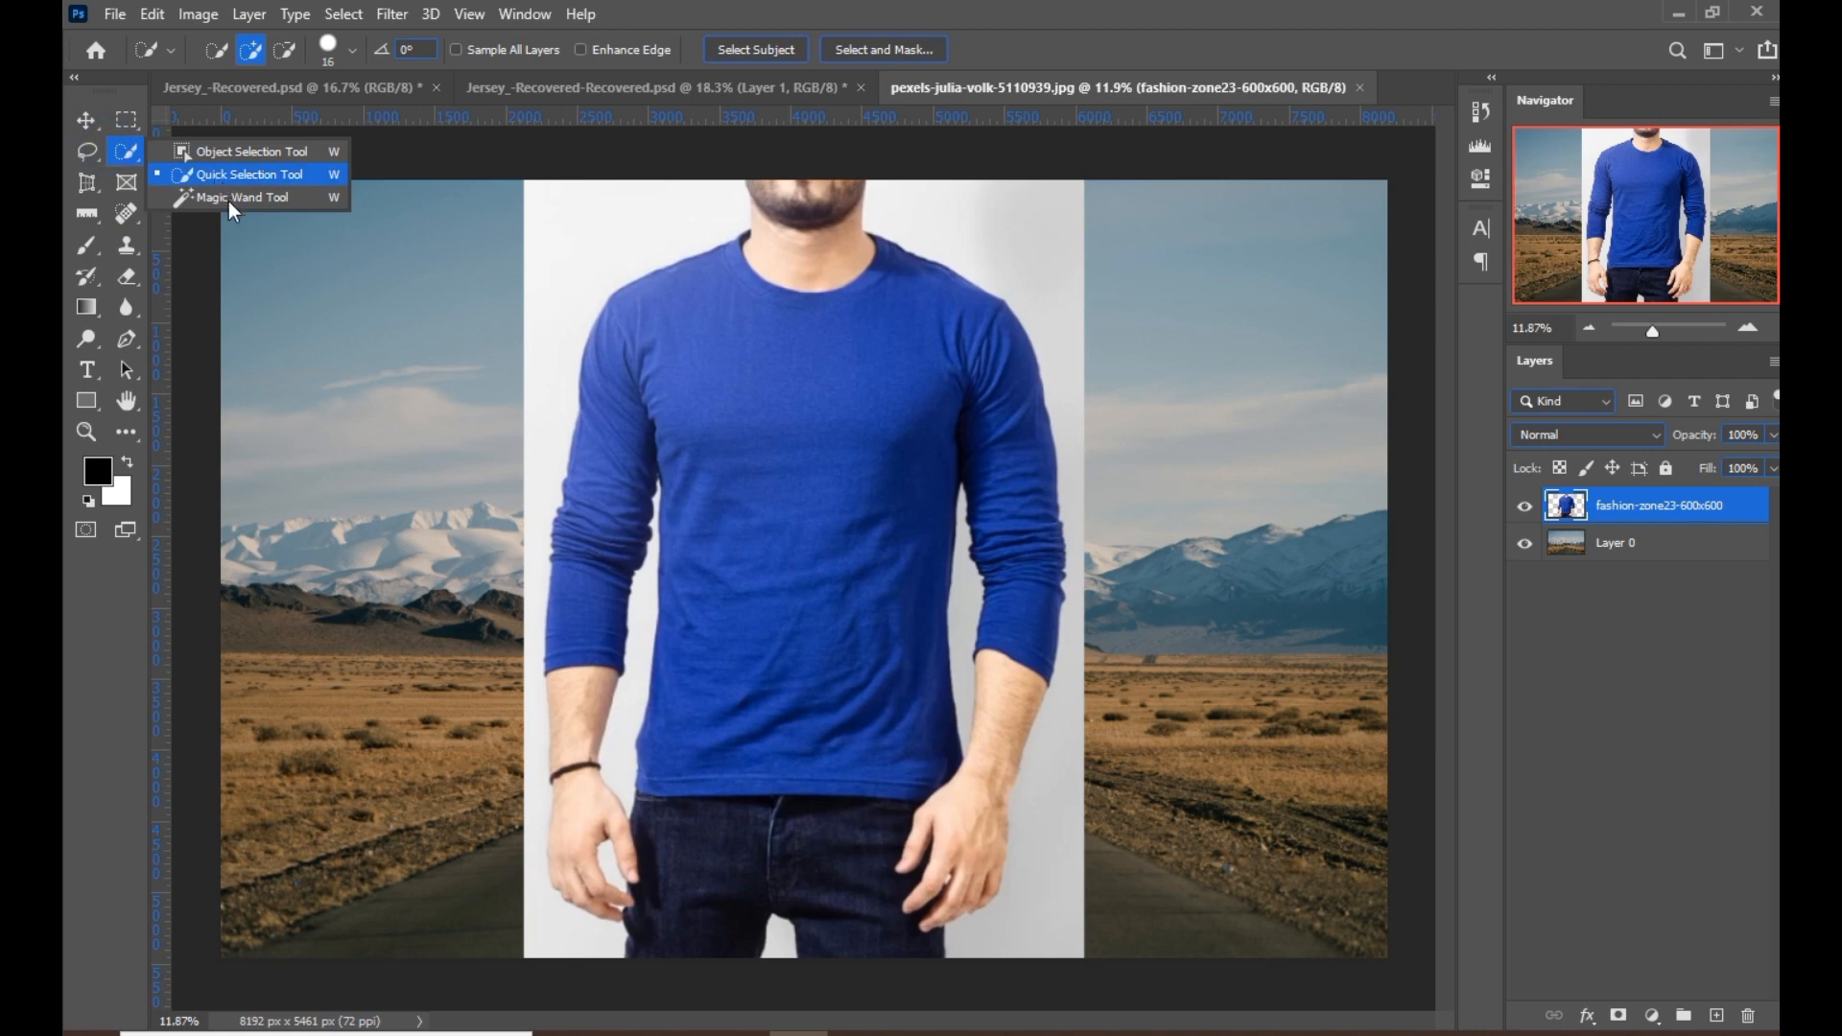
Select the white studio background around the man with the Magic Wand, including the small gaps between the fingers of both hands.
click(229, 200)
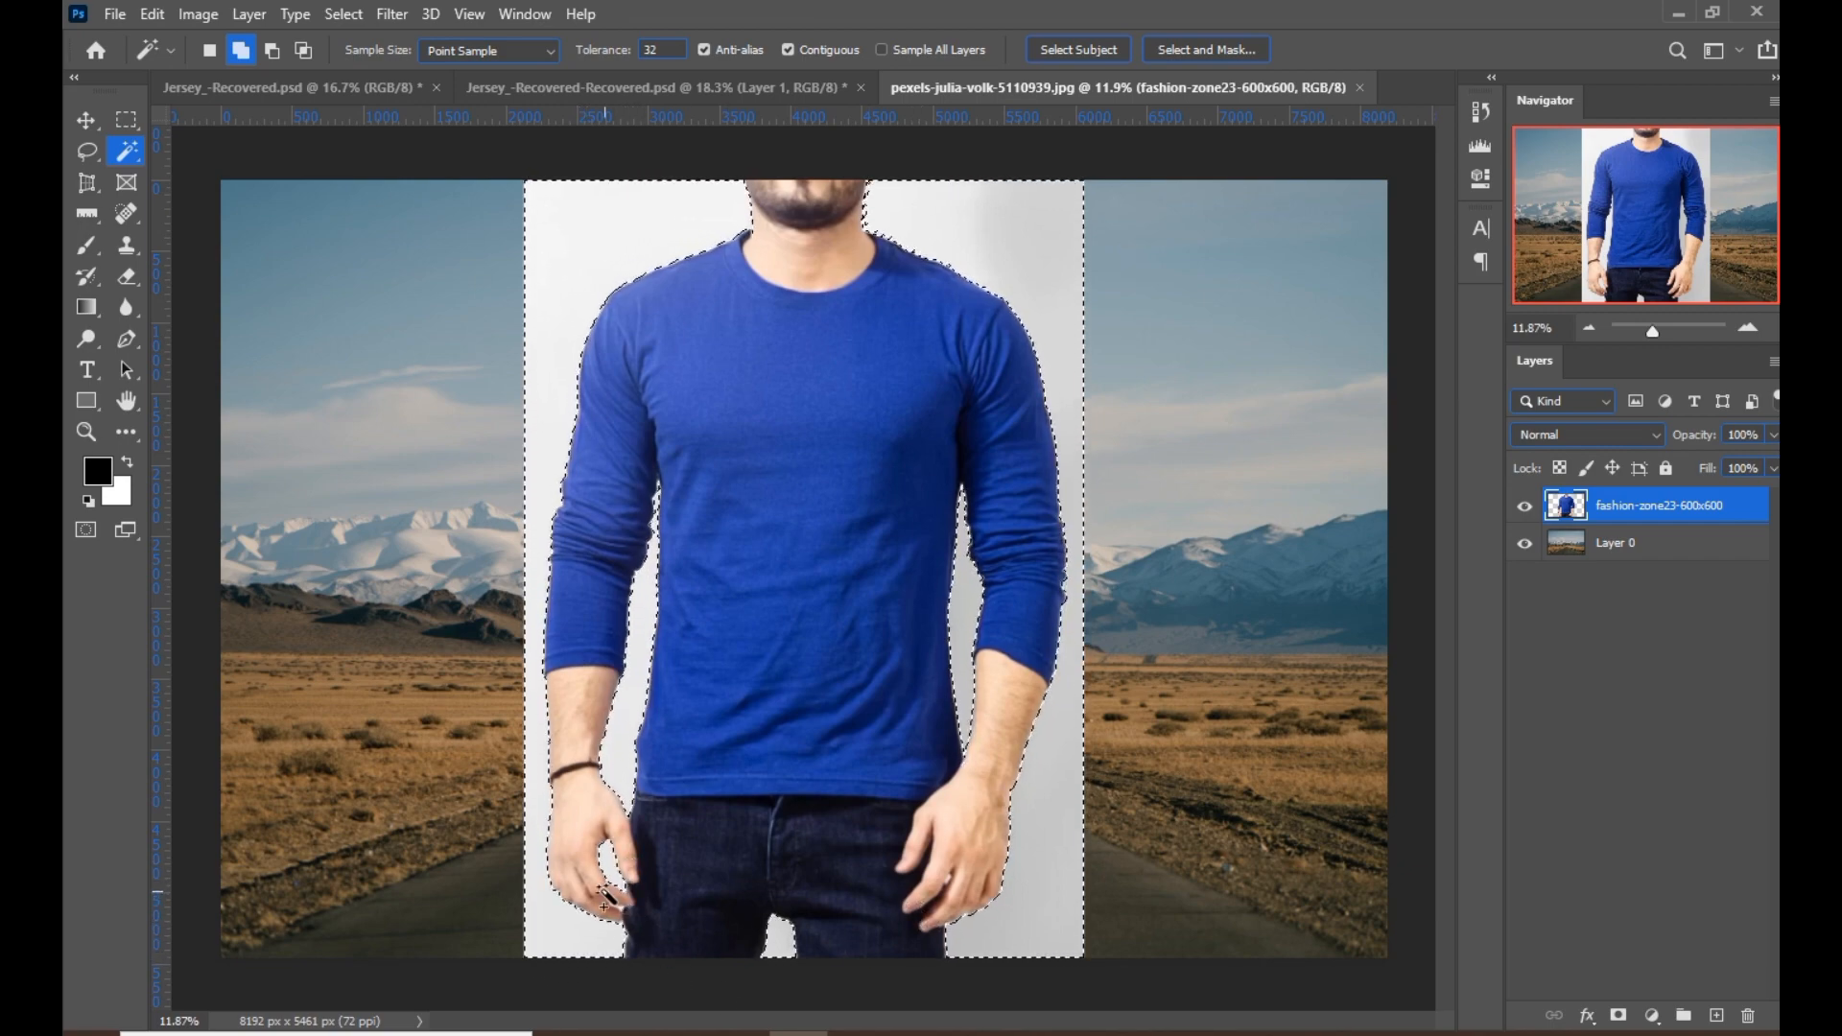
alt+scroll(604, 899, up, 8)
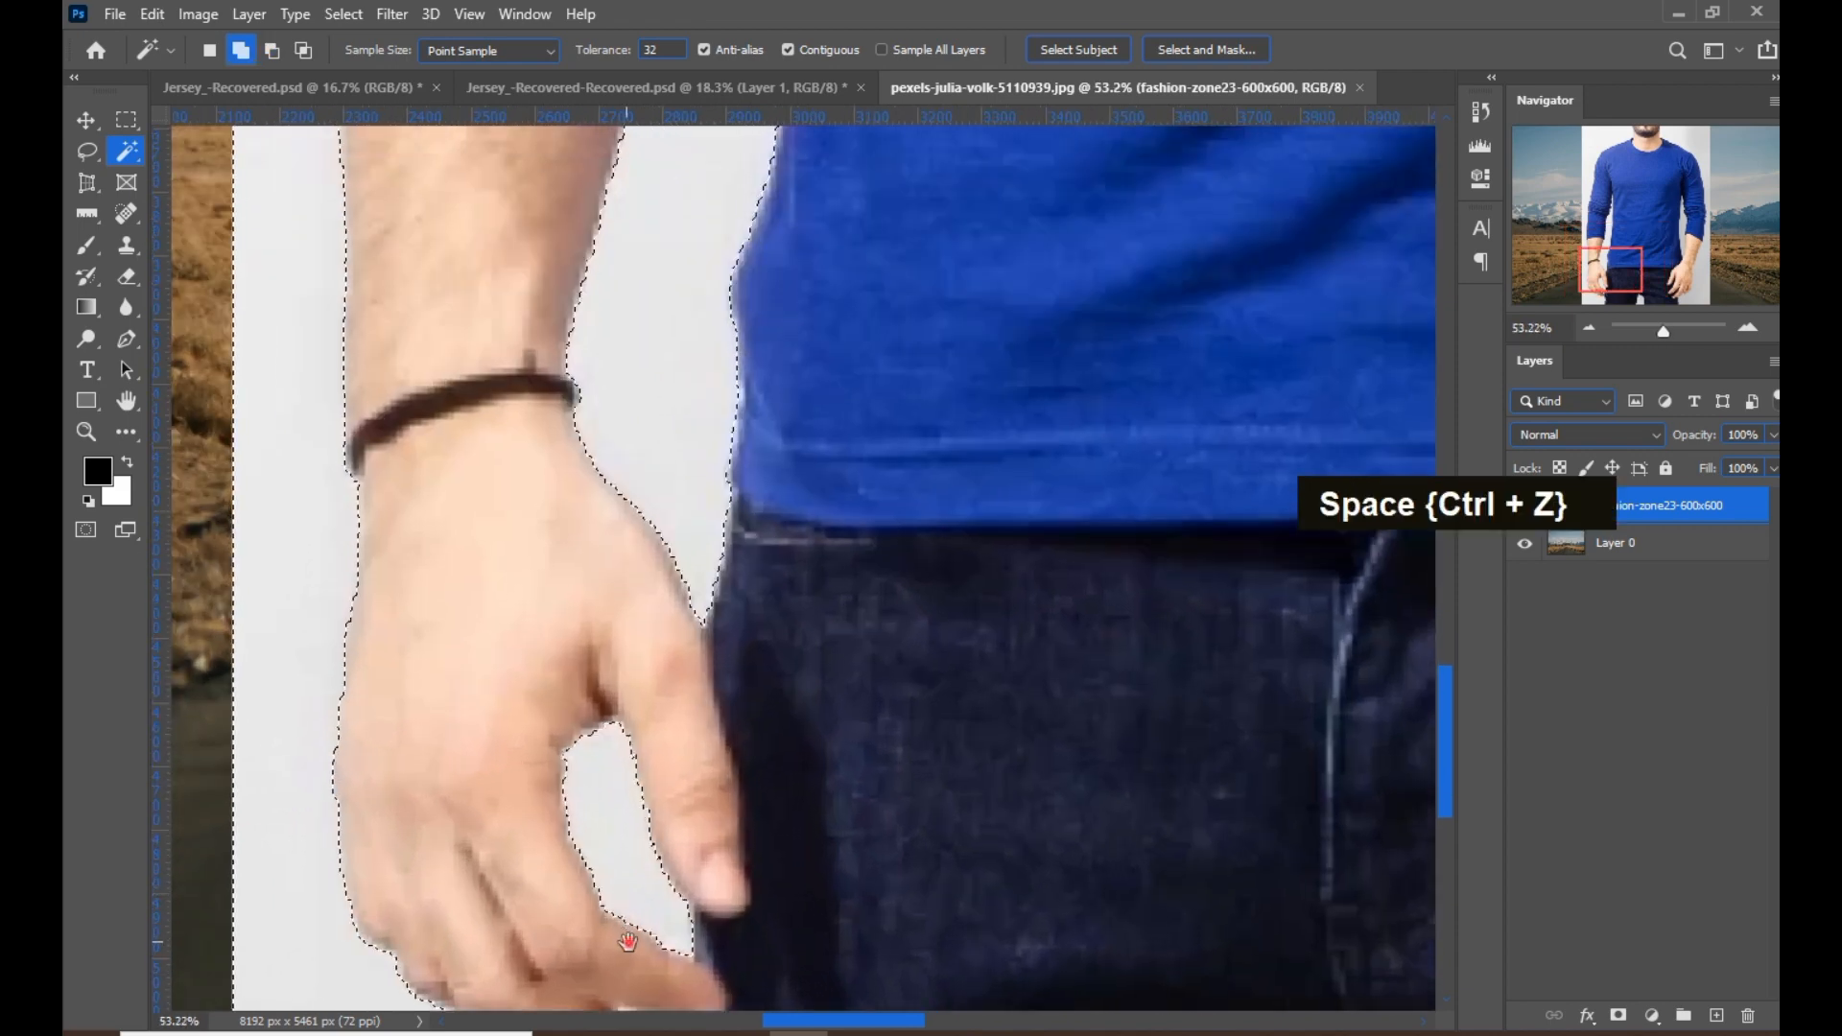
drag(628, 942, 645, 697)
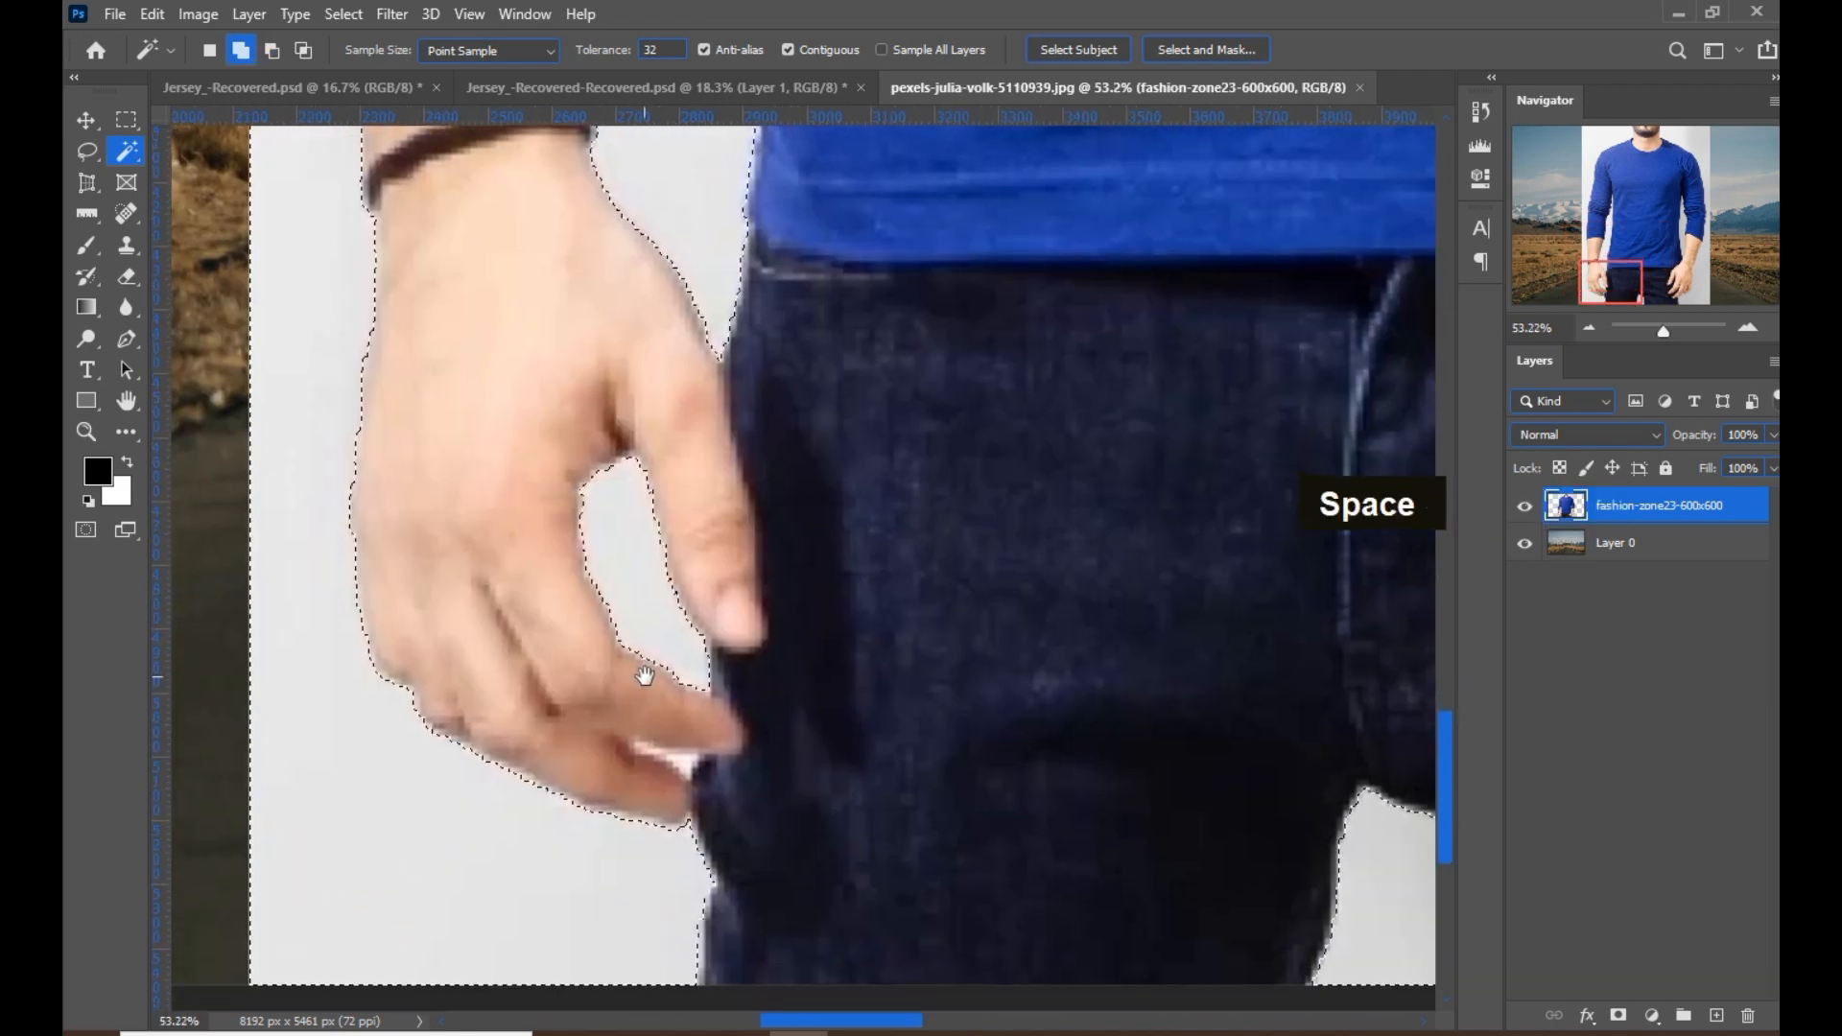
click(650, 752)
alt+scroll(729, 797, down, 5)
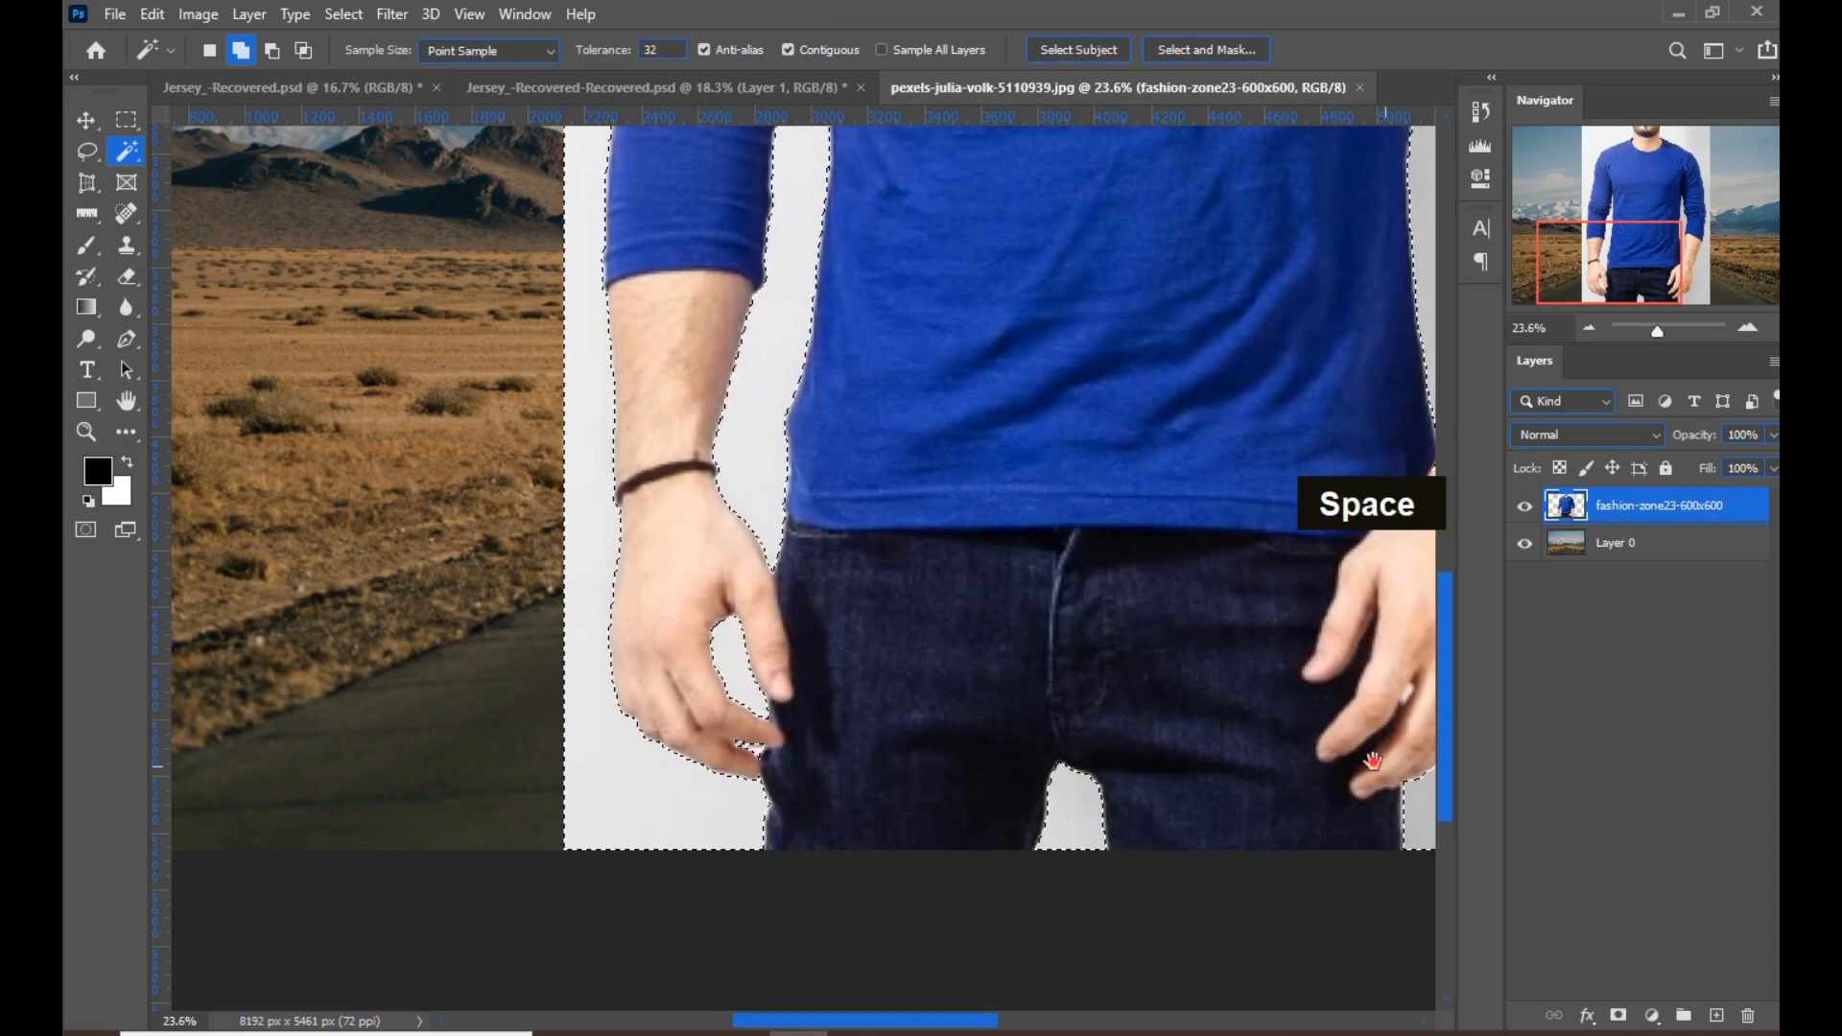
drag(1374, 761, 1180, 763)
alt+scroll(1226, 707, up, 8)
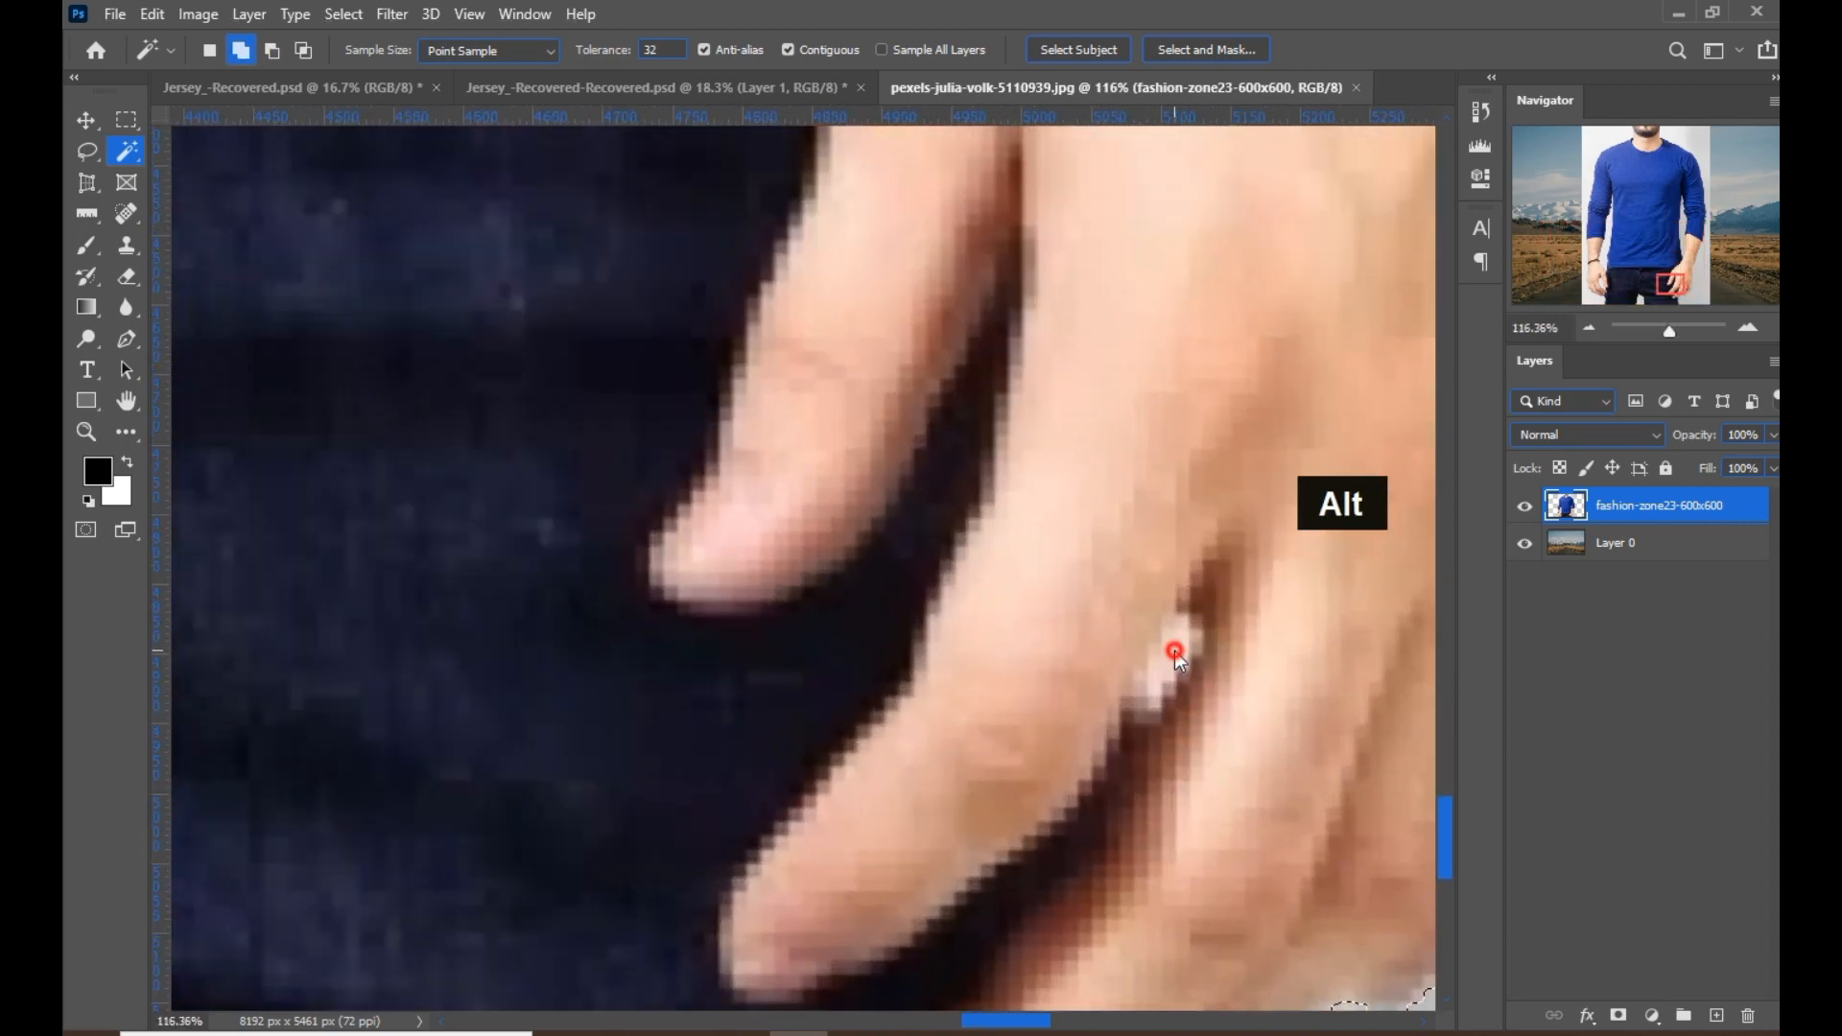
alt+click(1174, 650)
alt+scroll(954, 678, down, 7)
alt+scroll(954, 678, down, 4)
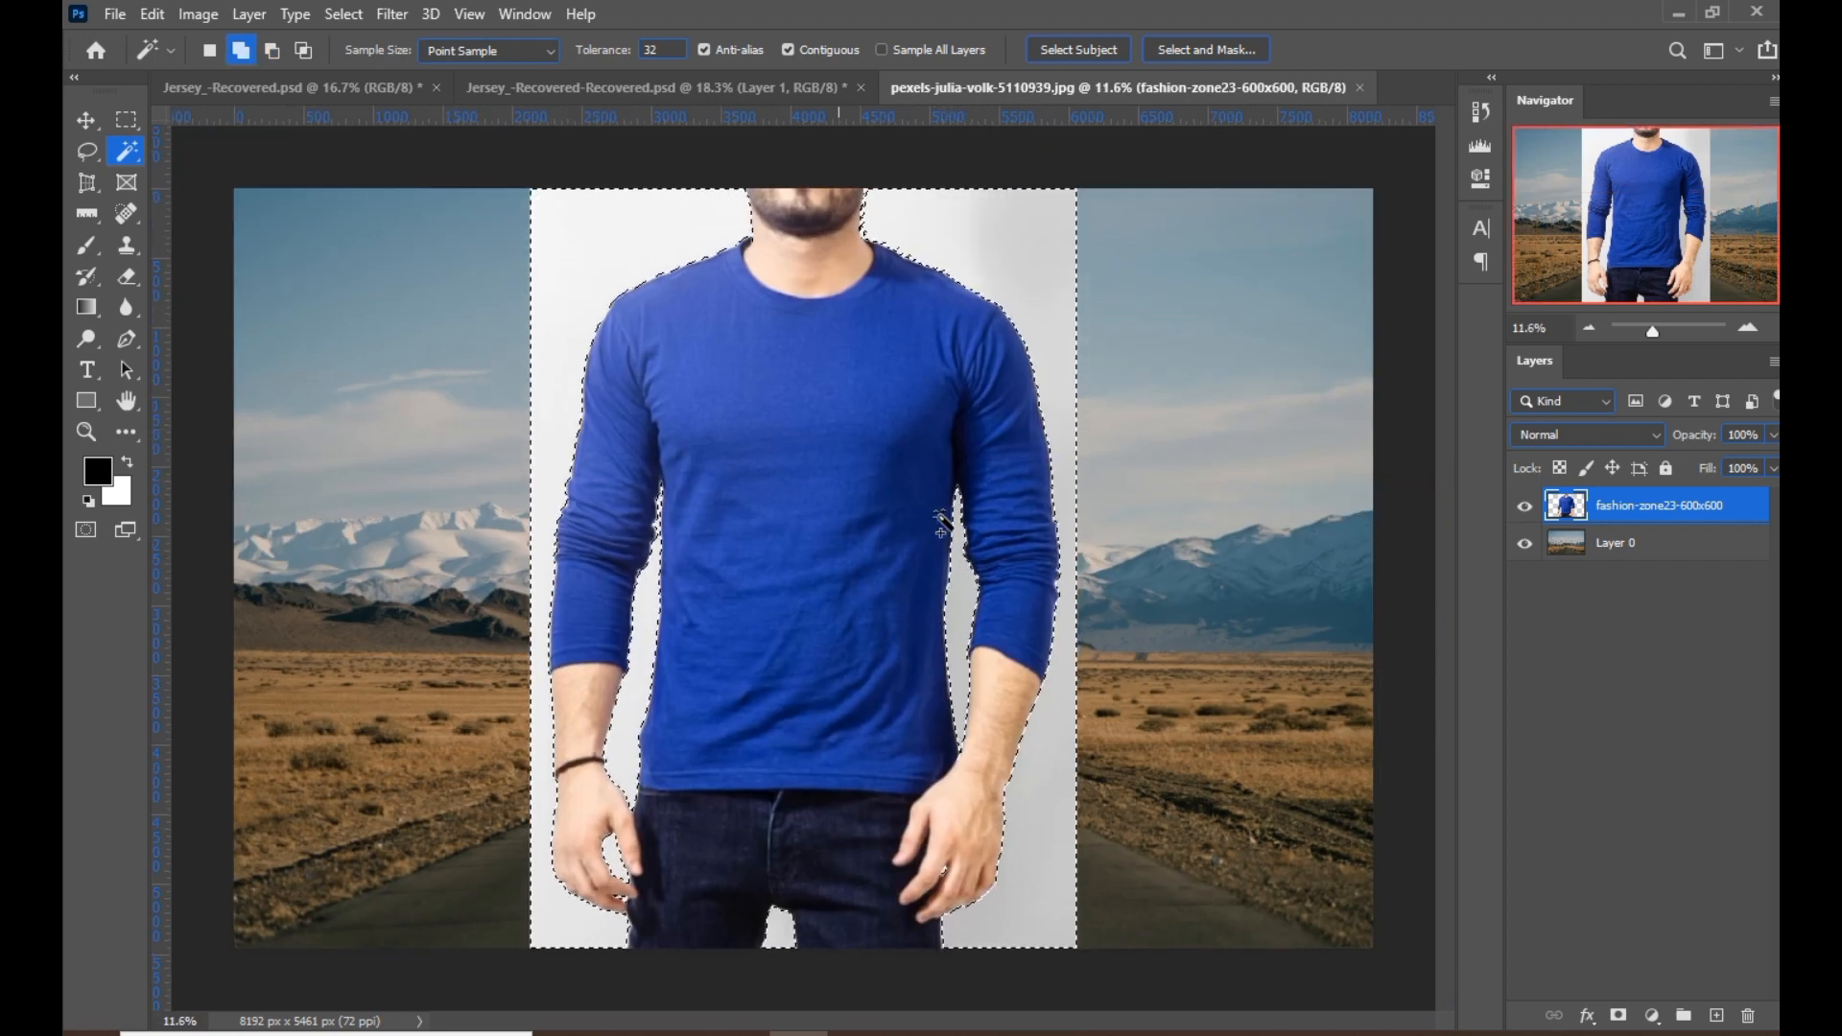
Add a layer mask to the fashion-zone23-600x600 layer from the selection and invert it to hide the white background.
click(1620, 1016)
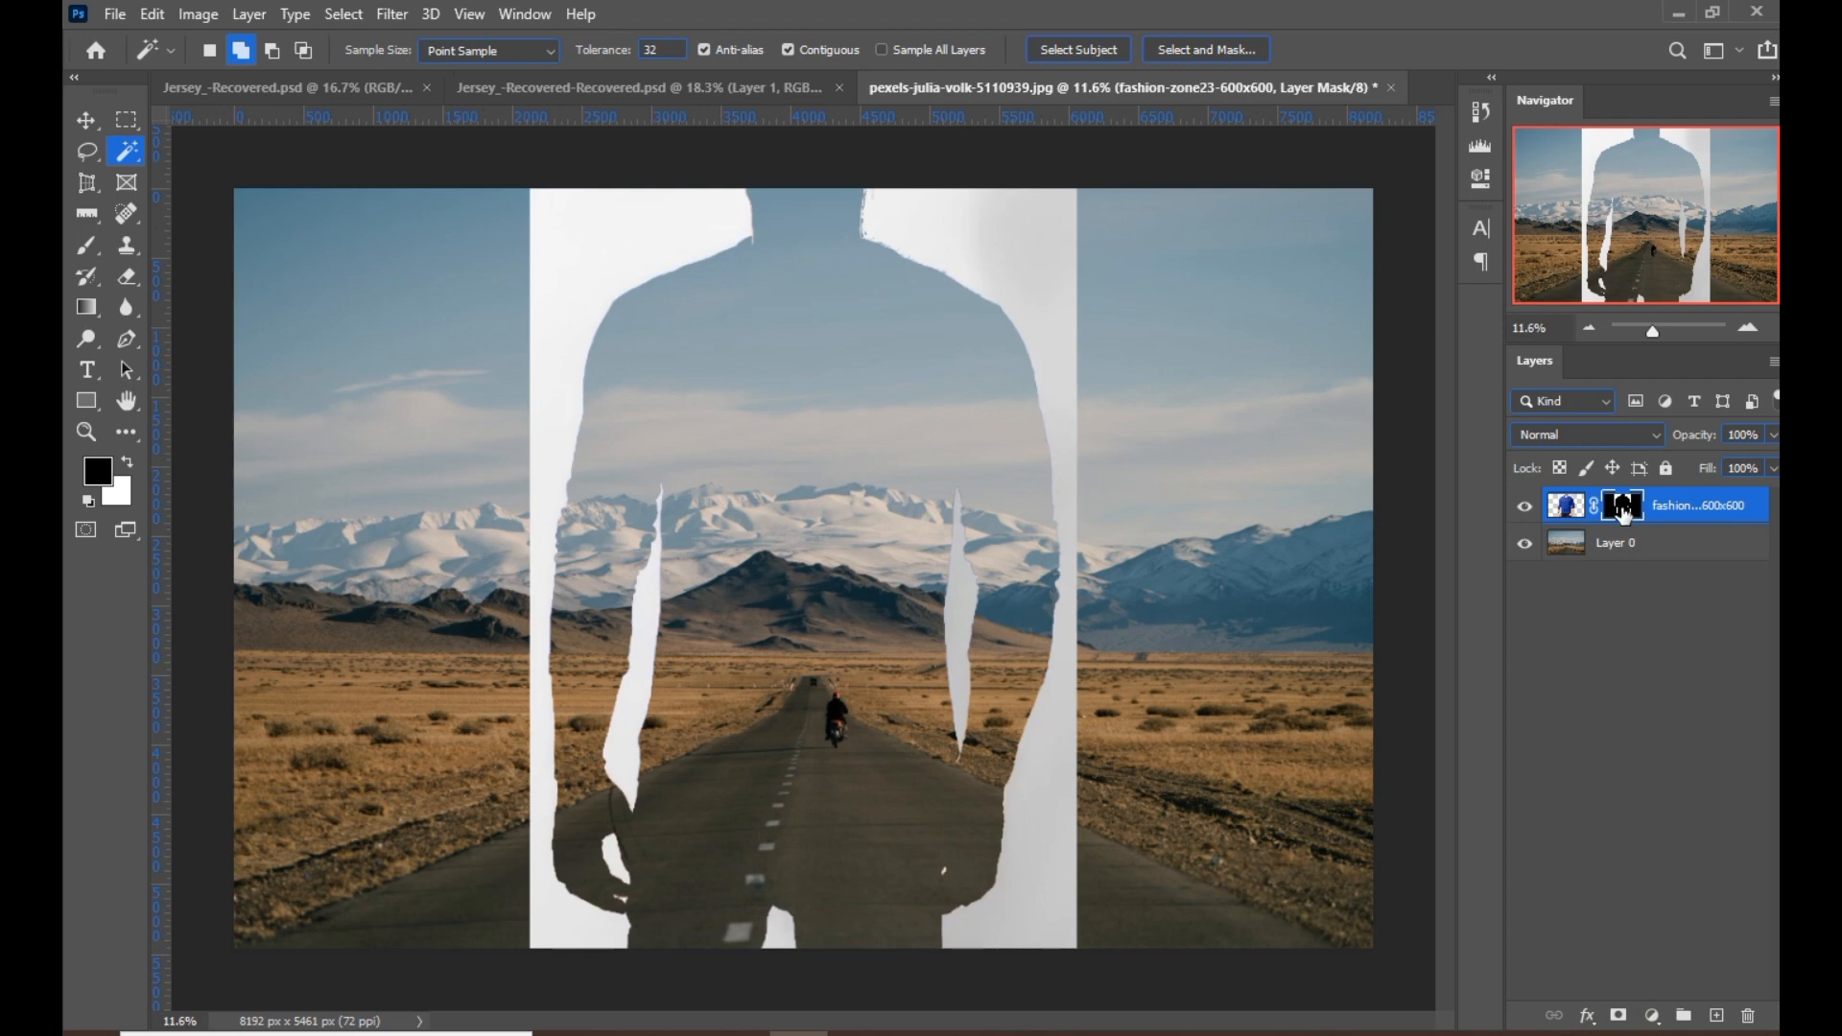
key(ctrl+i)
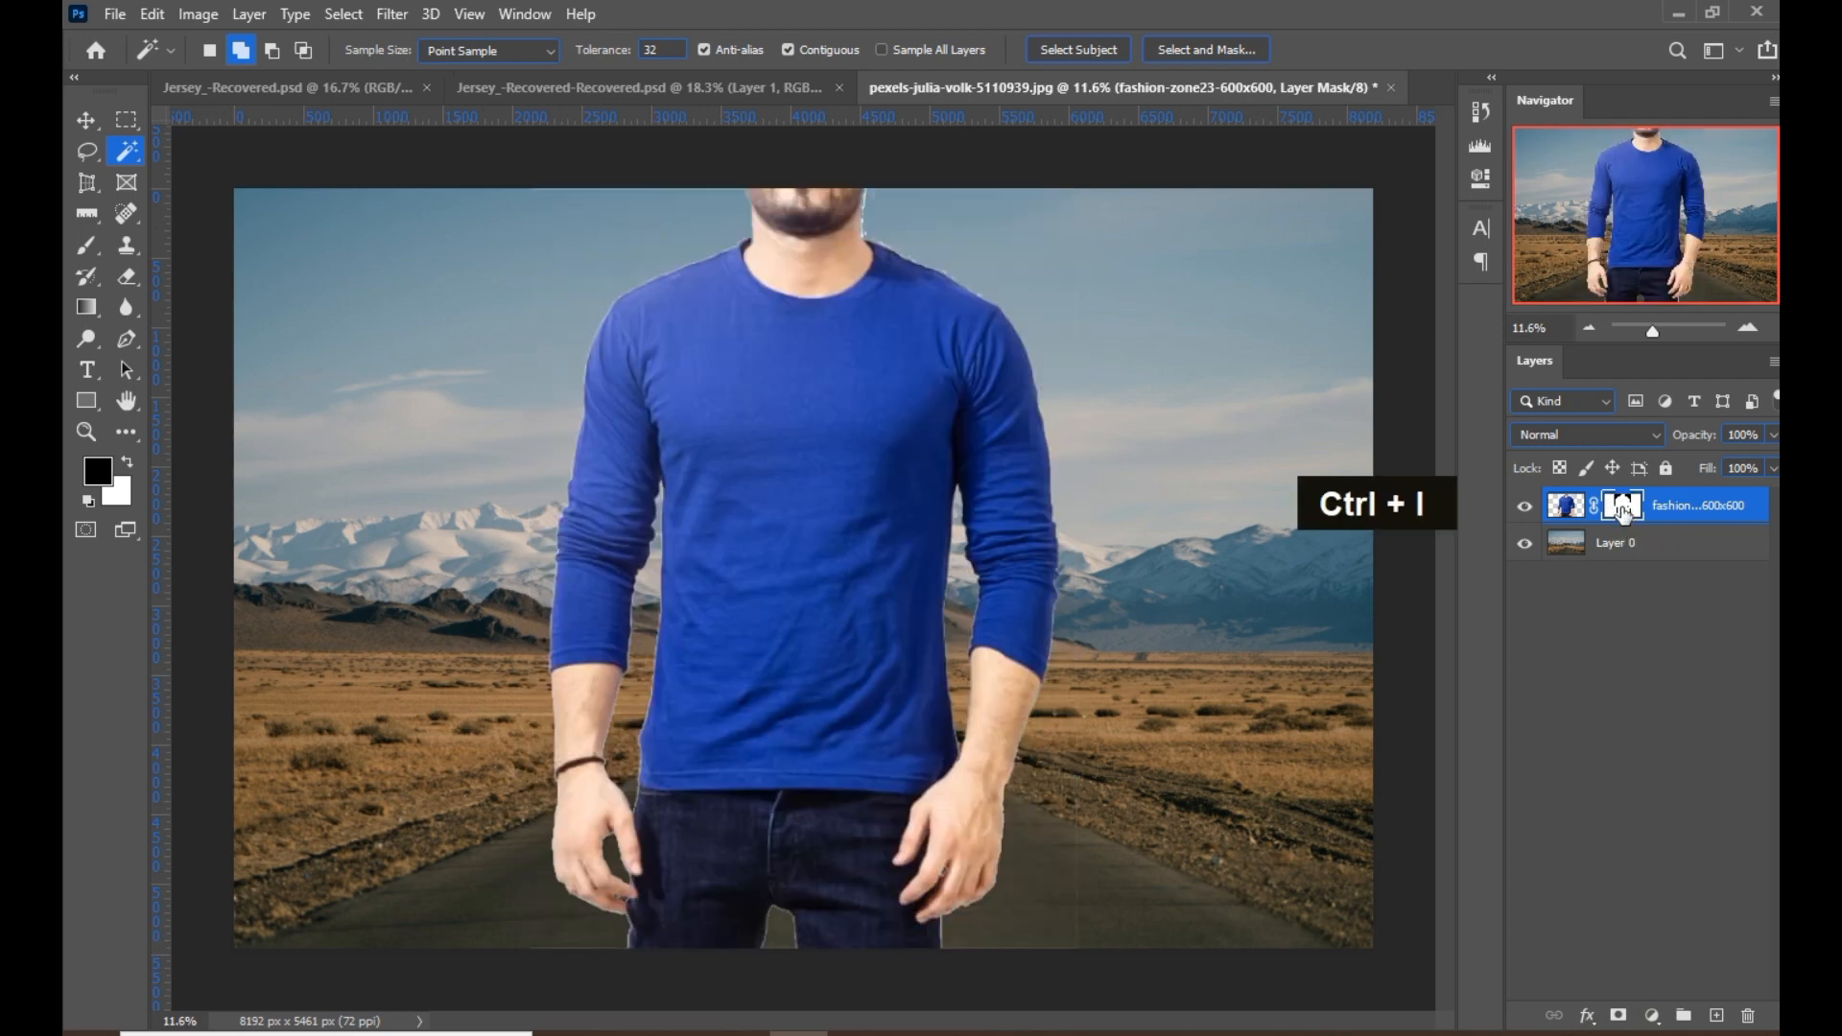
Select the whole blue shirt, including both sleeves, on the man's layer image with the Quick Selection tool.
click(1562, 515)
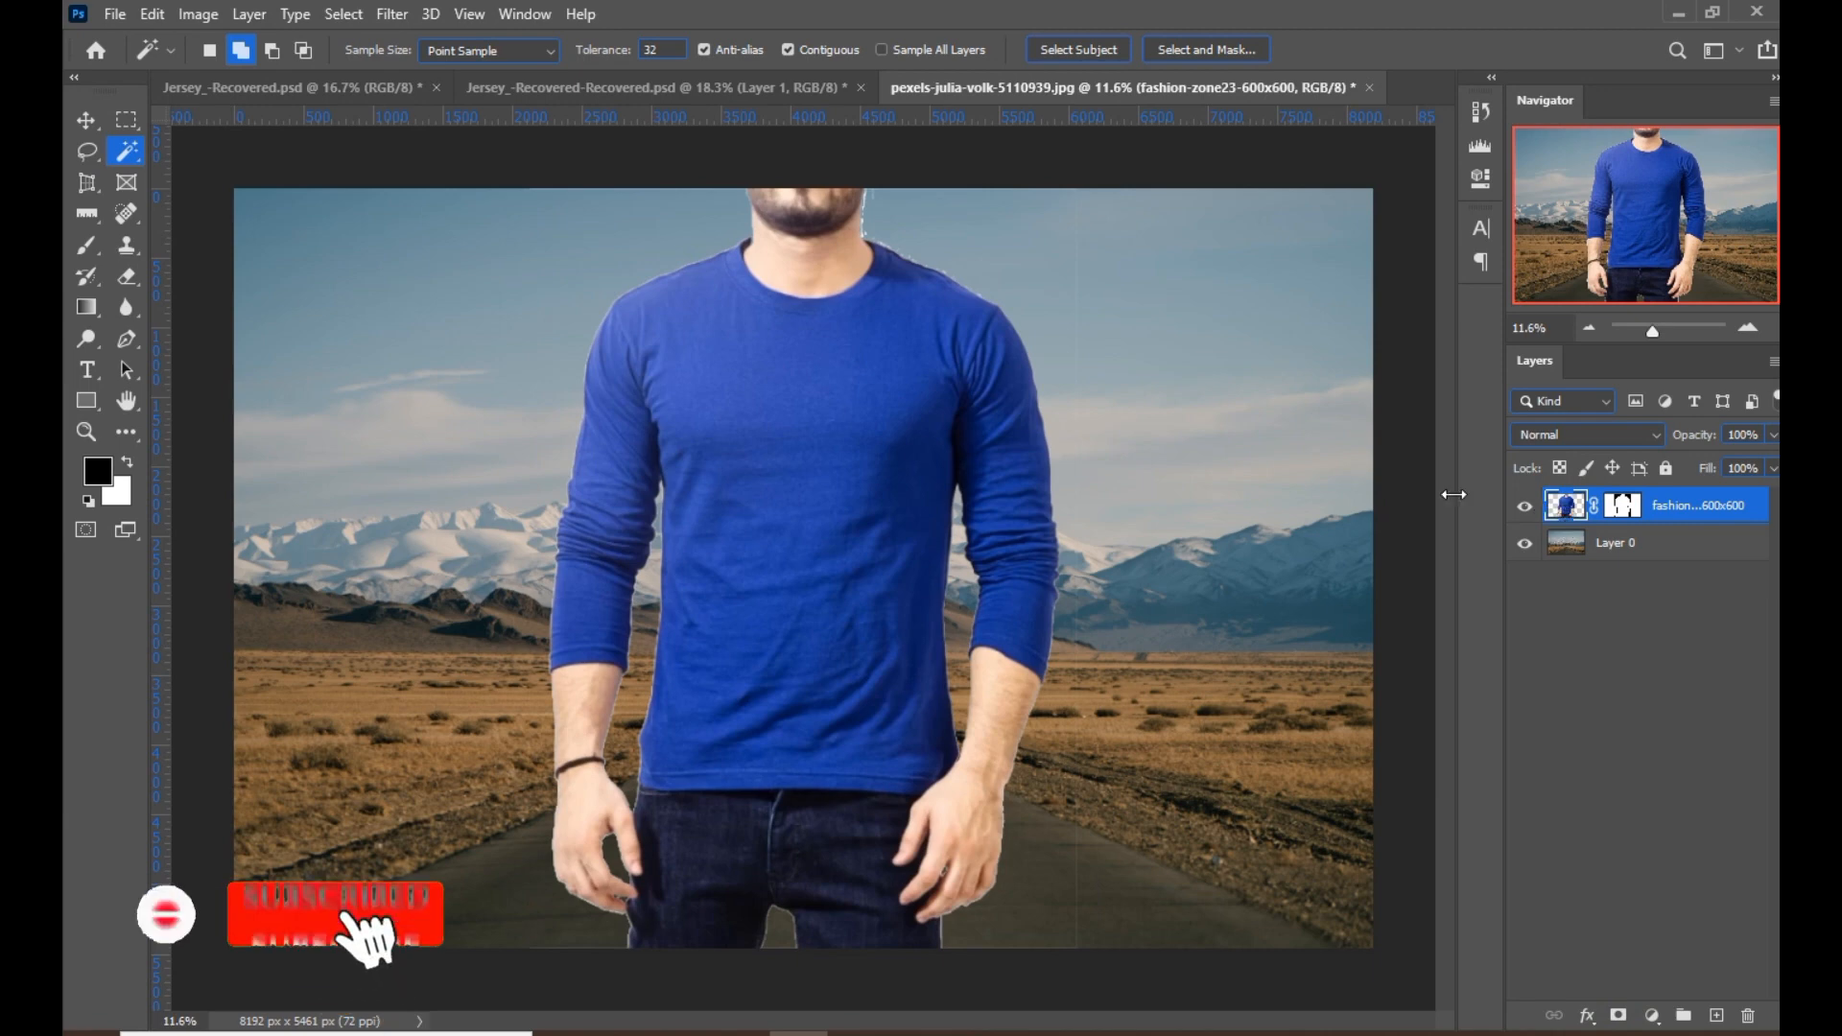
right_click(126, 150)
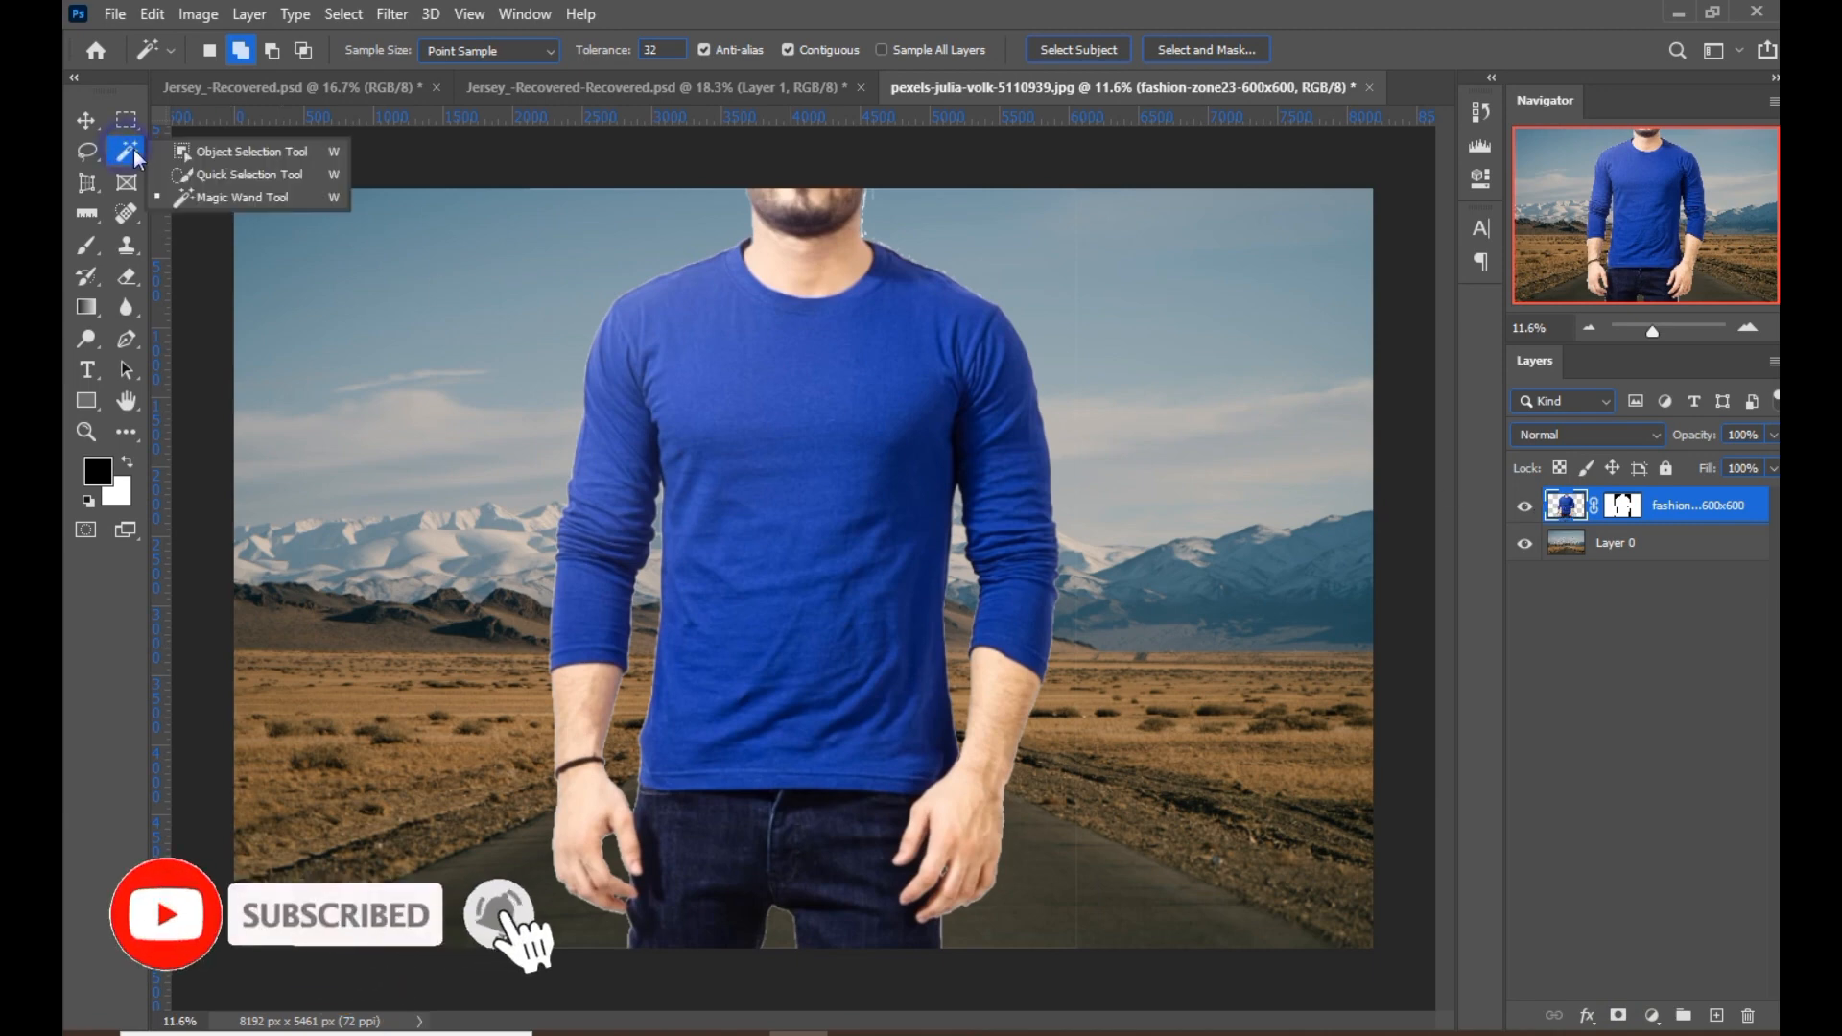
click(182, 174)
mouse_move(685, 316)
mouse_down()
mouse_move(727, 367)
mouse_move(661, 356)
mouse_move(602, 461)
mouse_up()
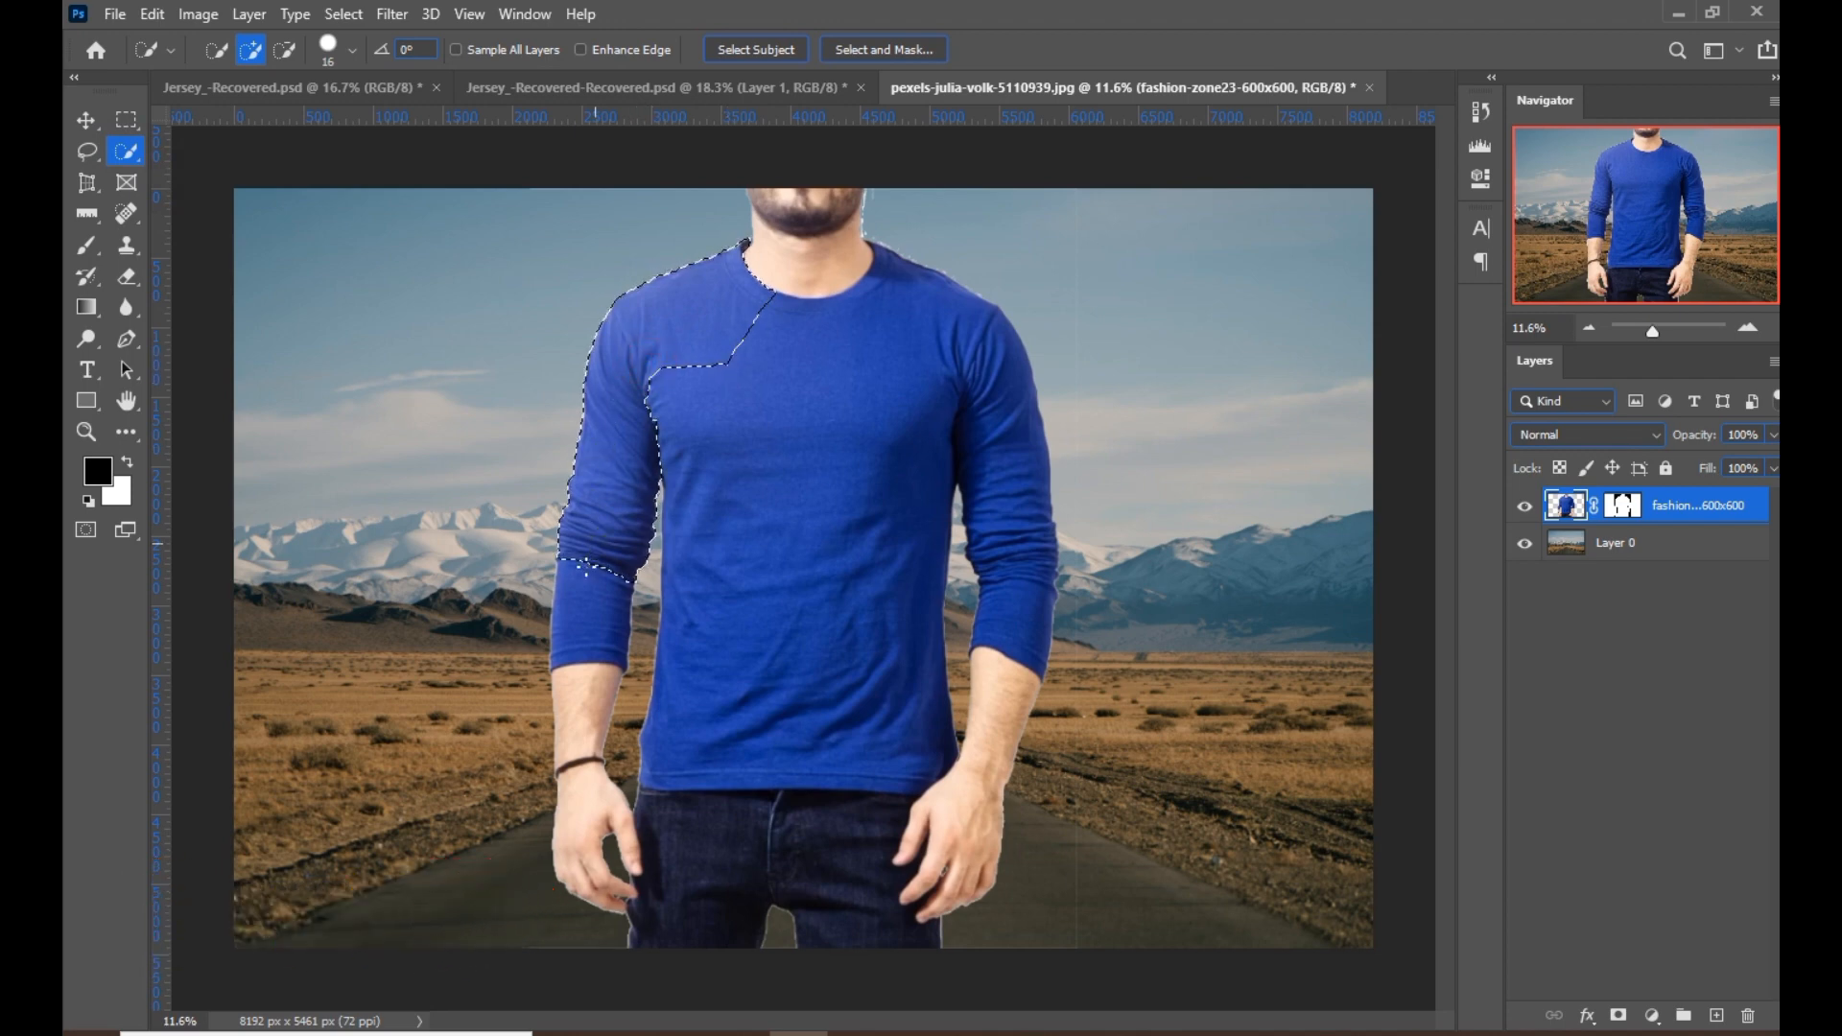
drag(590, 566, 582, 611)
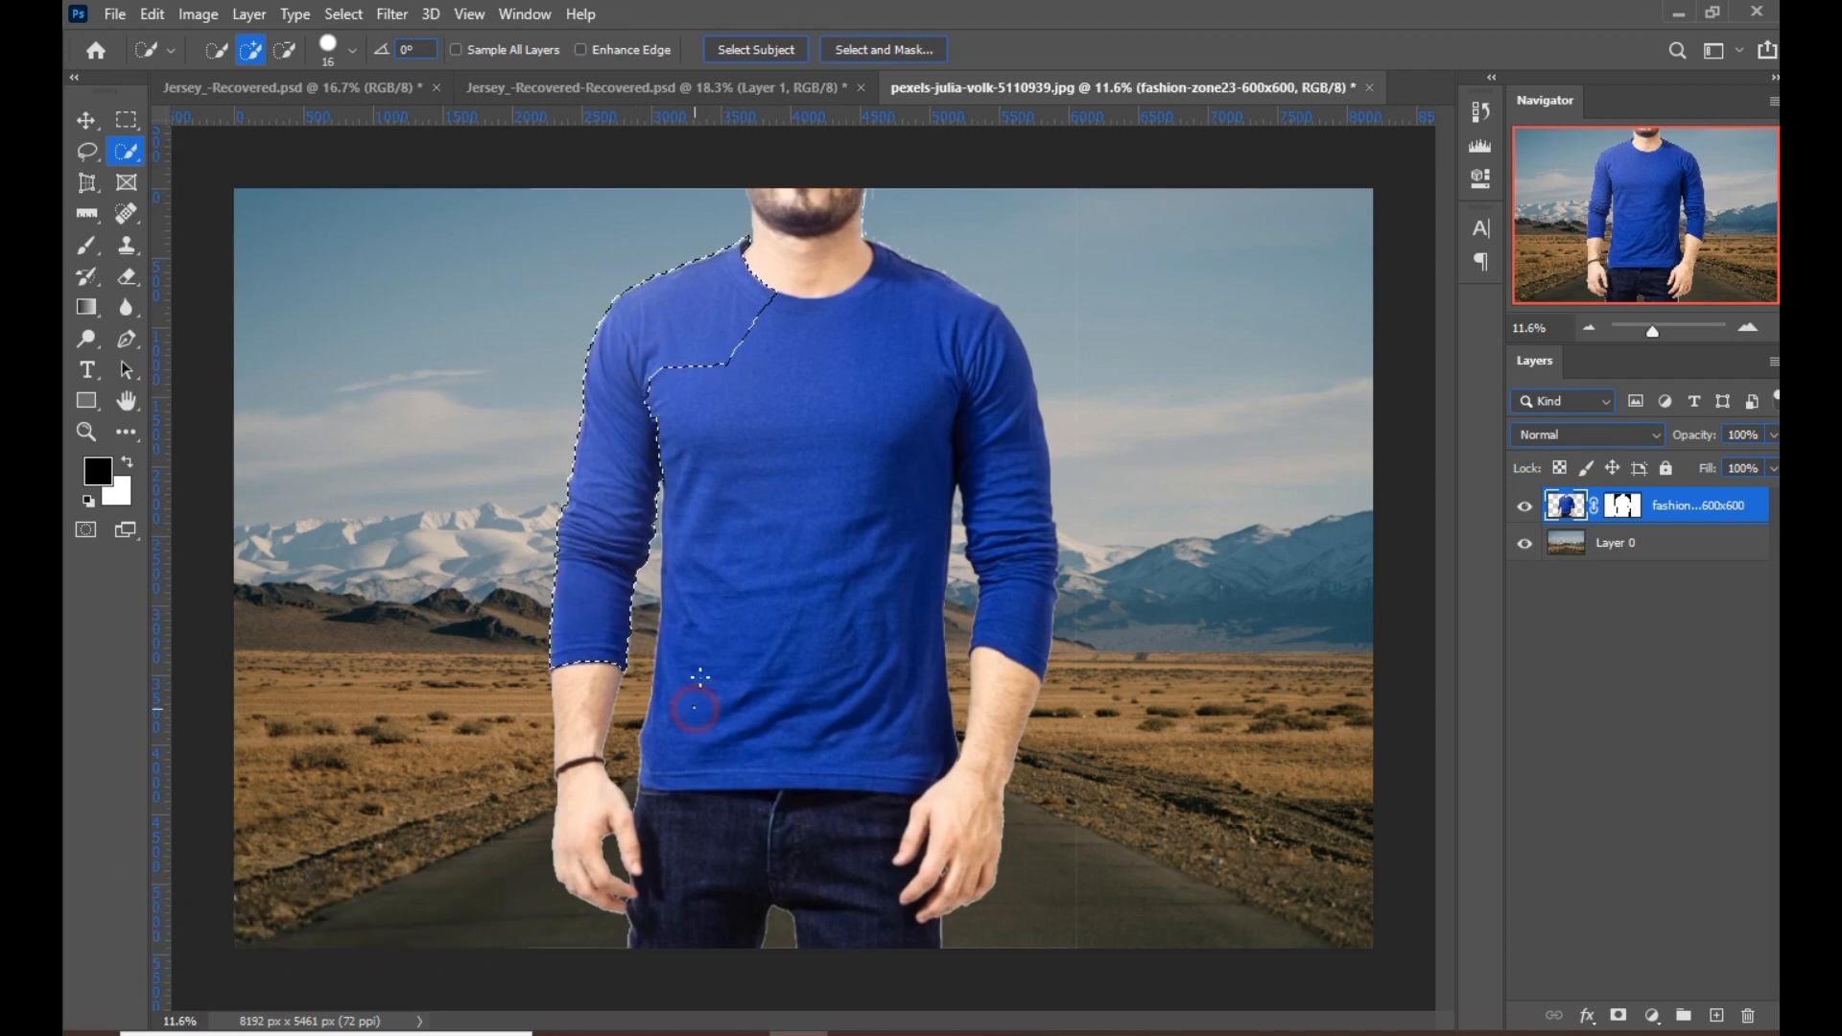
mouse_move(699, 684)
mouse_down()
mouse_move(704, 599)
mouse_move(789, 500)
mouse_up()
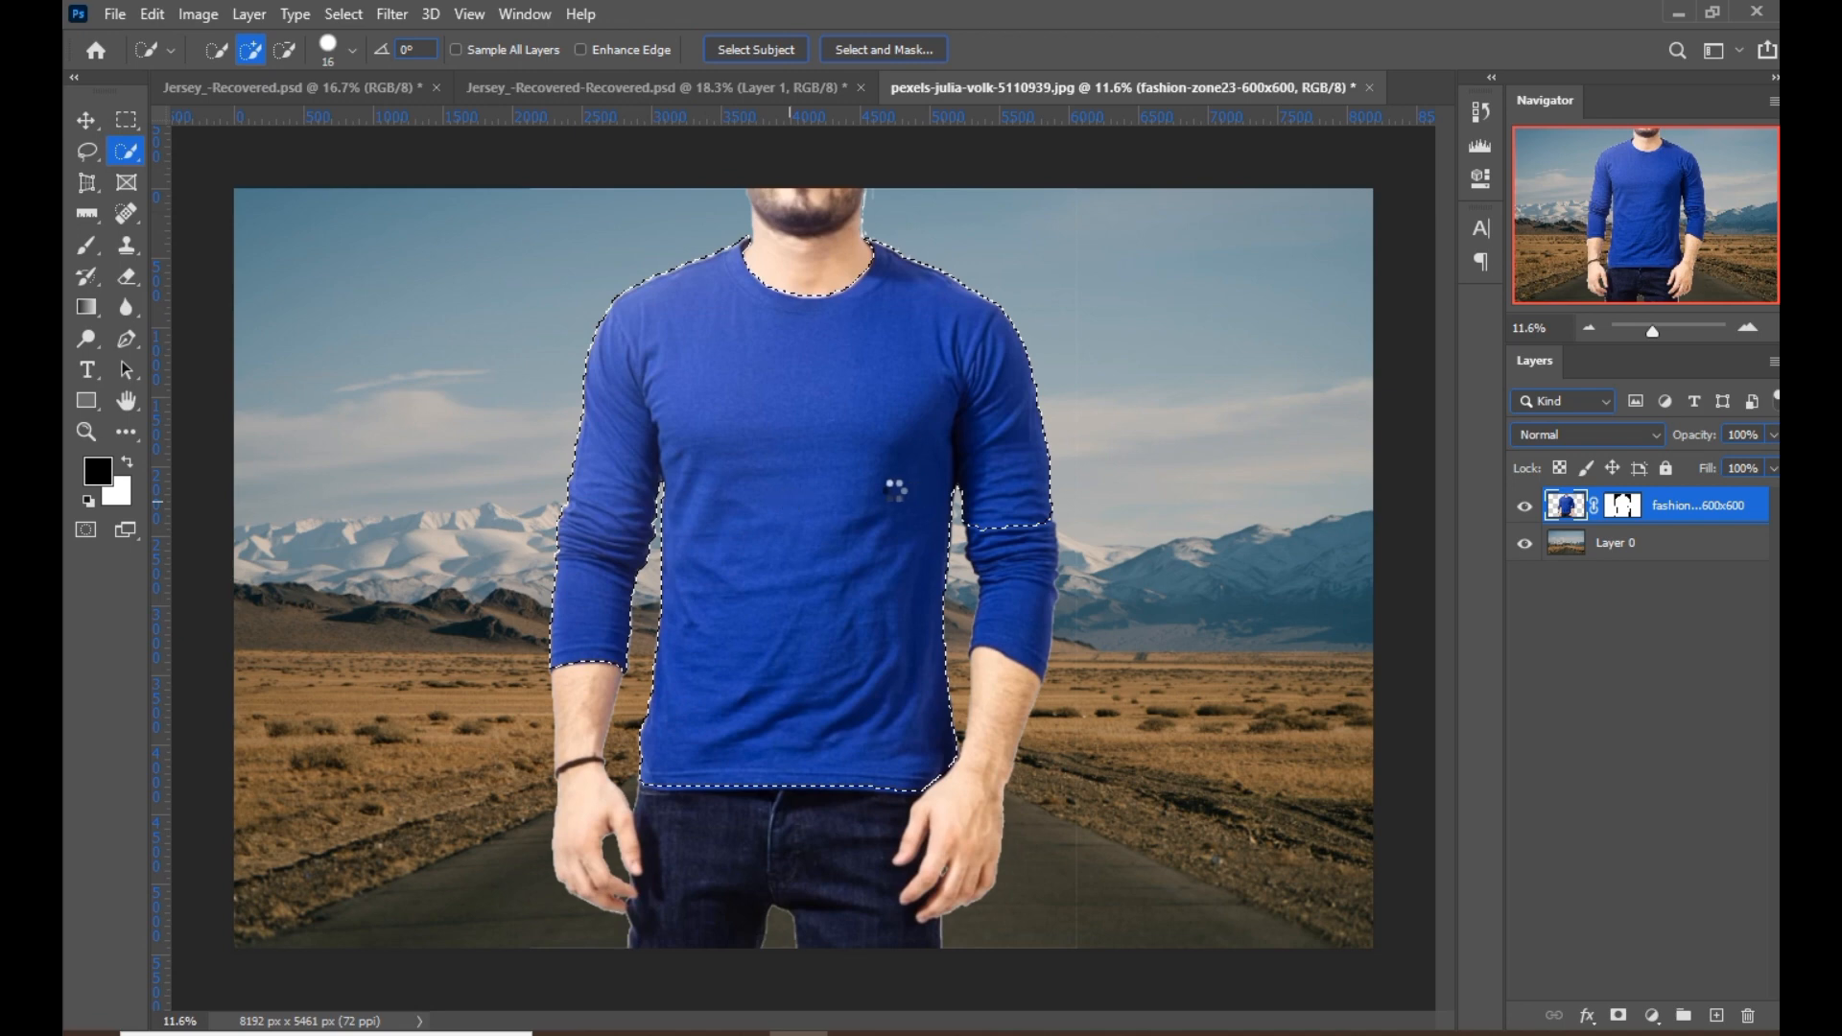
drag(960, 507, 1034, 617)
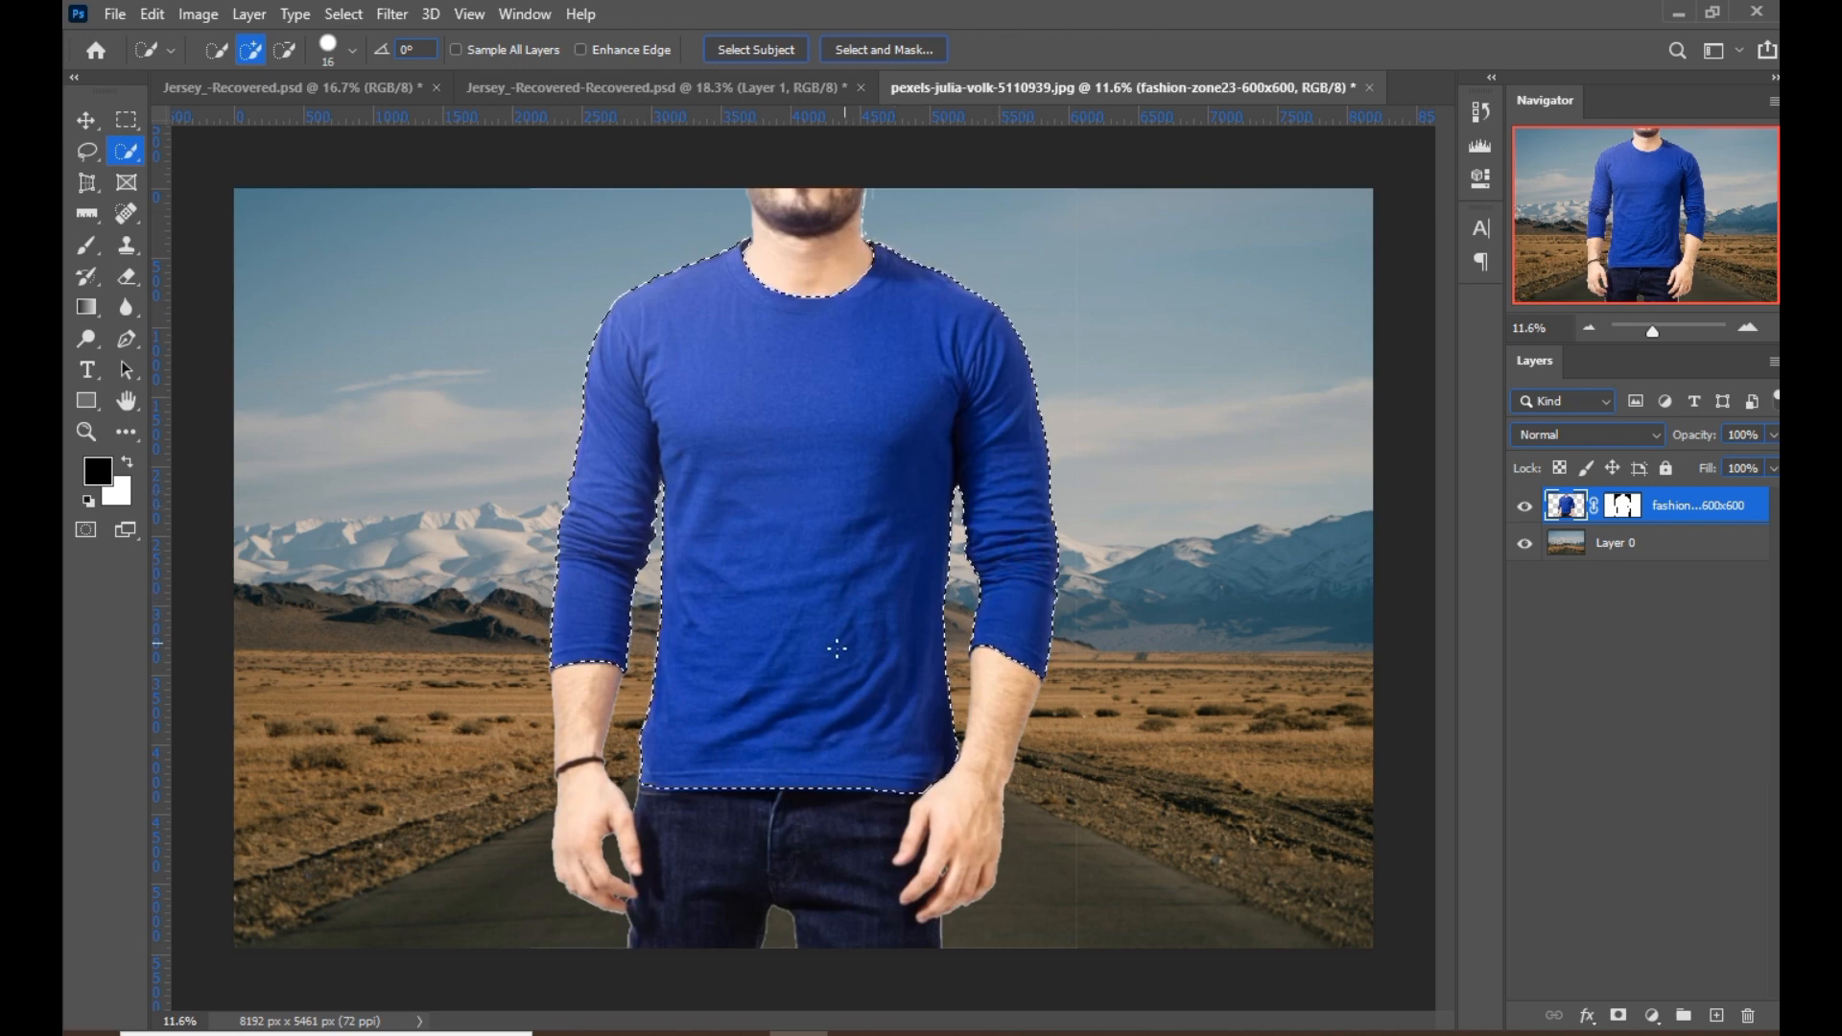
Copy the selected shirt to a new layer, check it on its own, and hide the copied shirt layer.
right_click(855, 384)
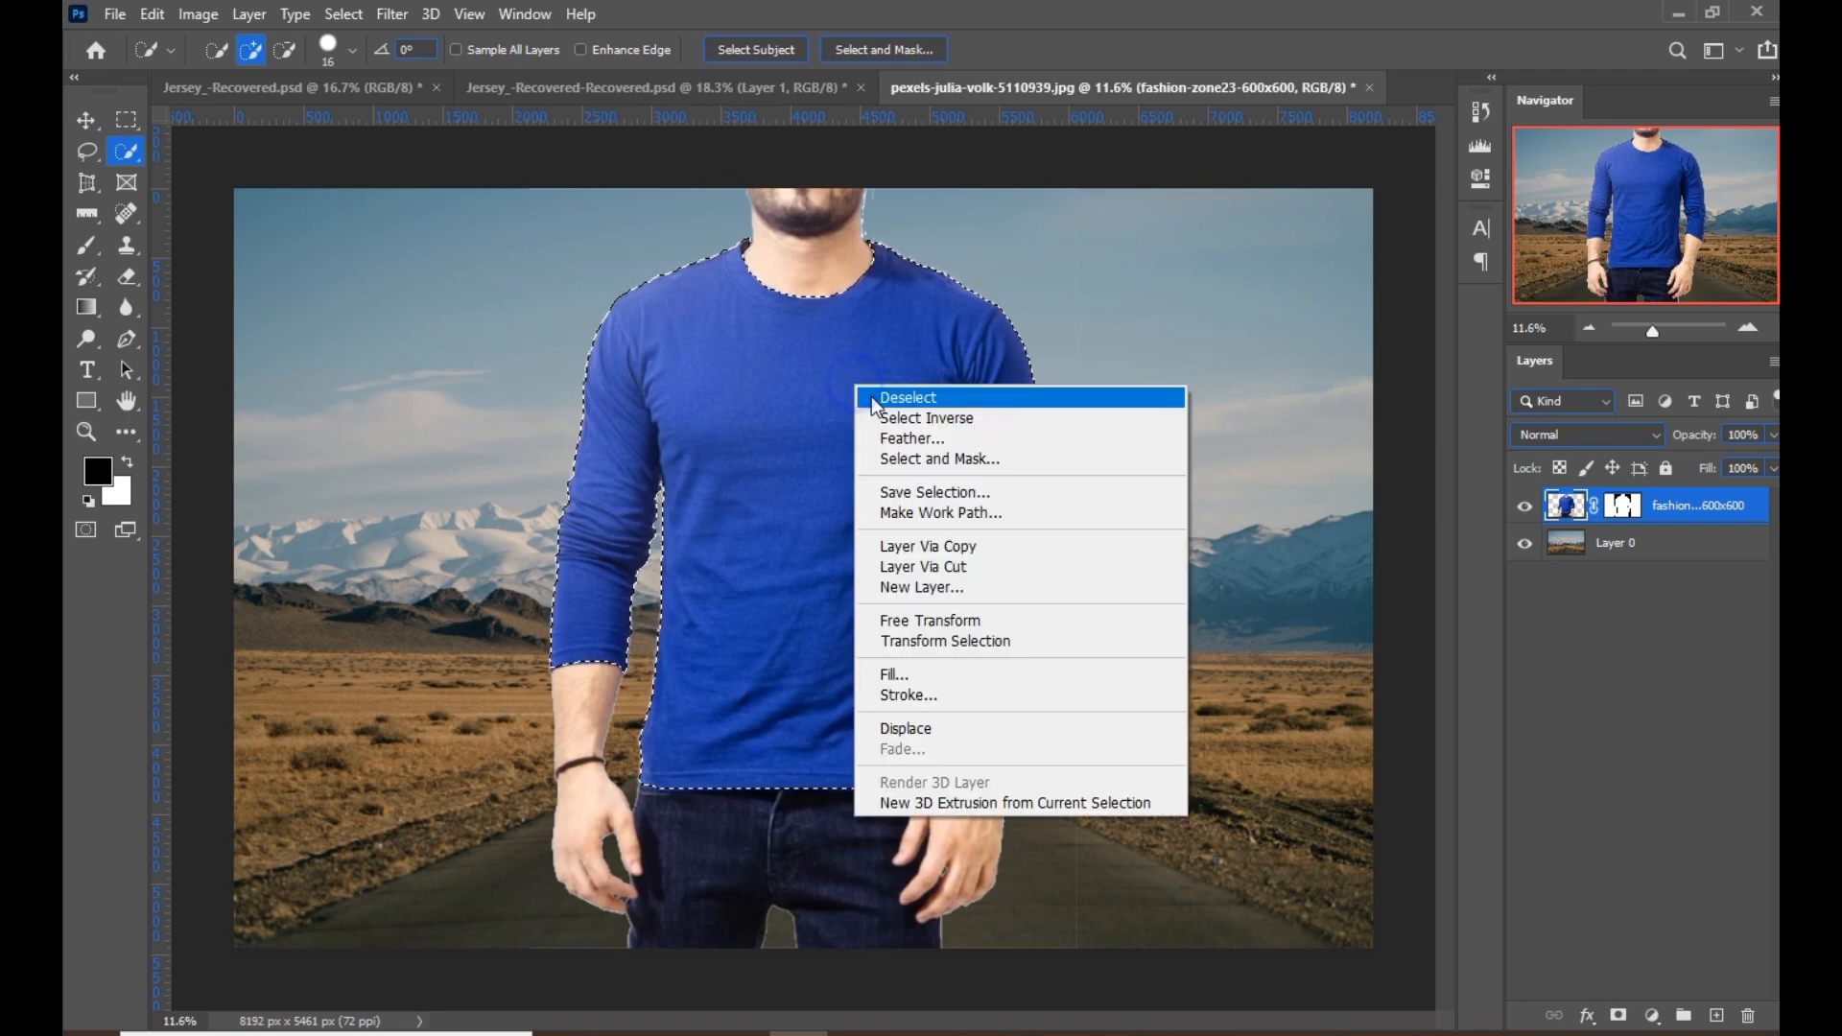
click(904, 544)
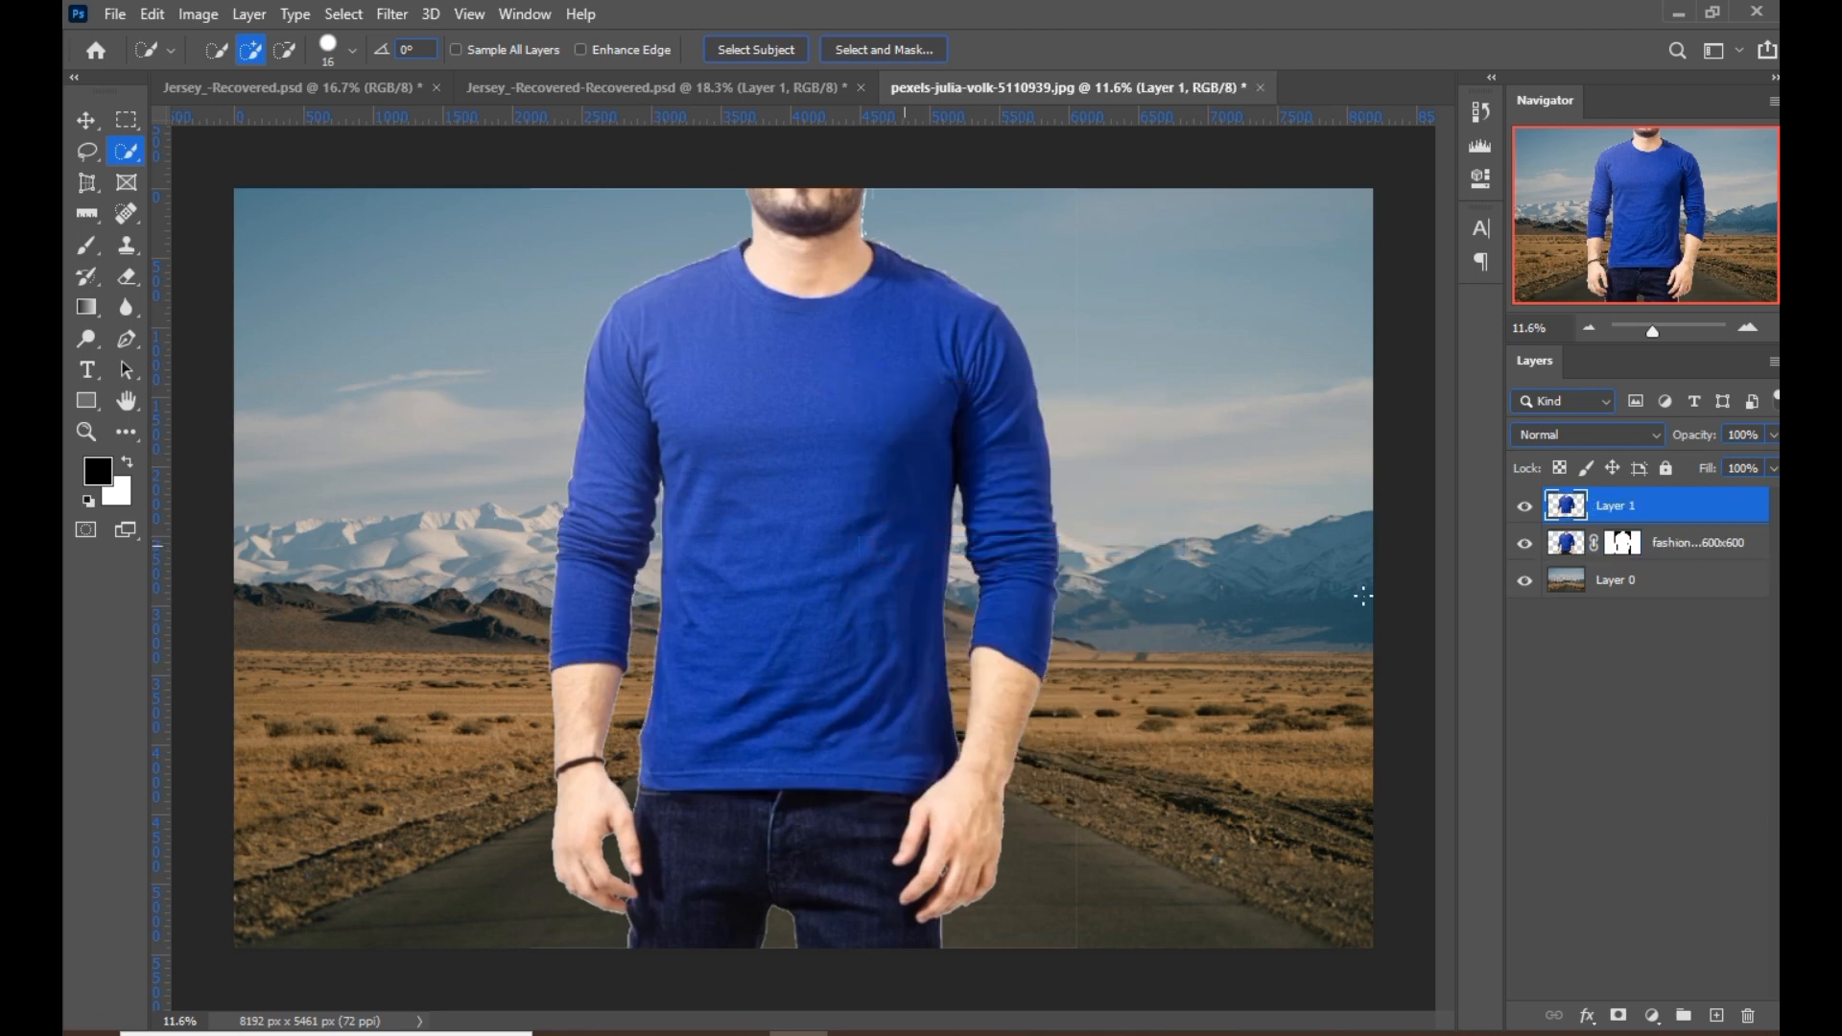
click(1520, 544)
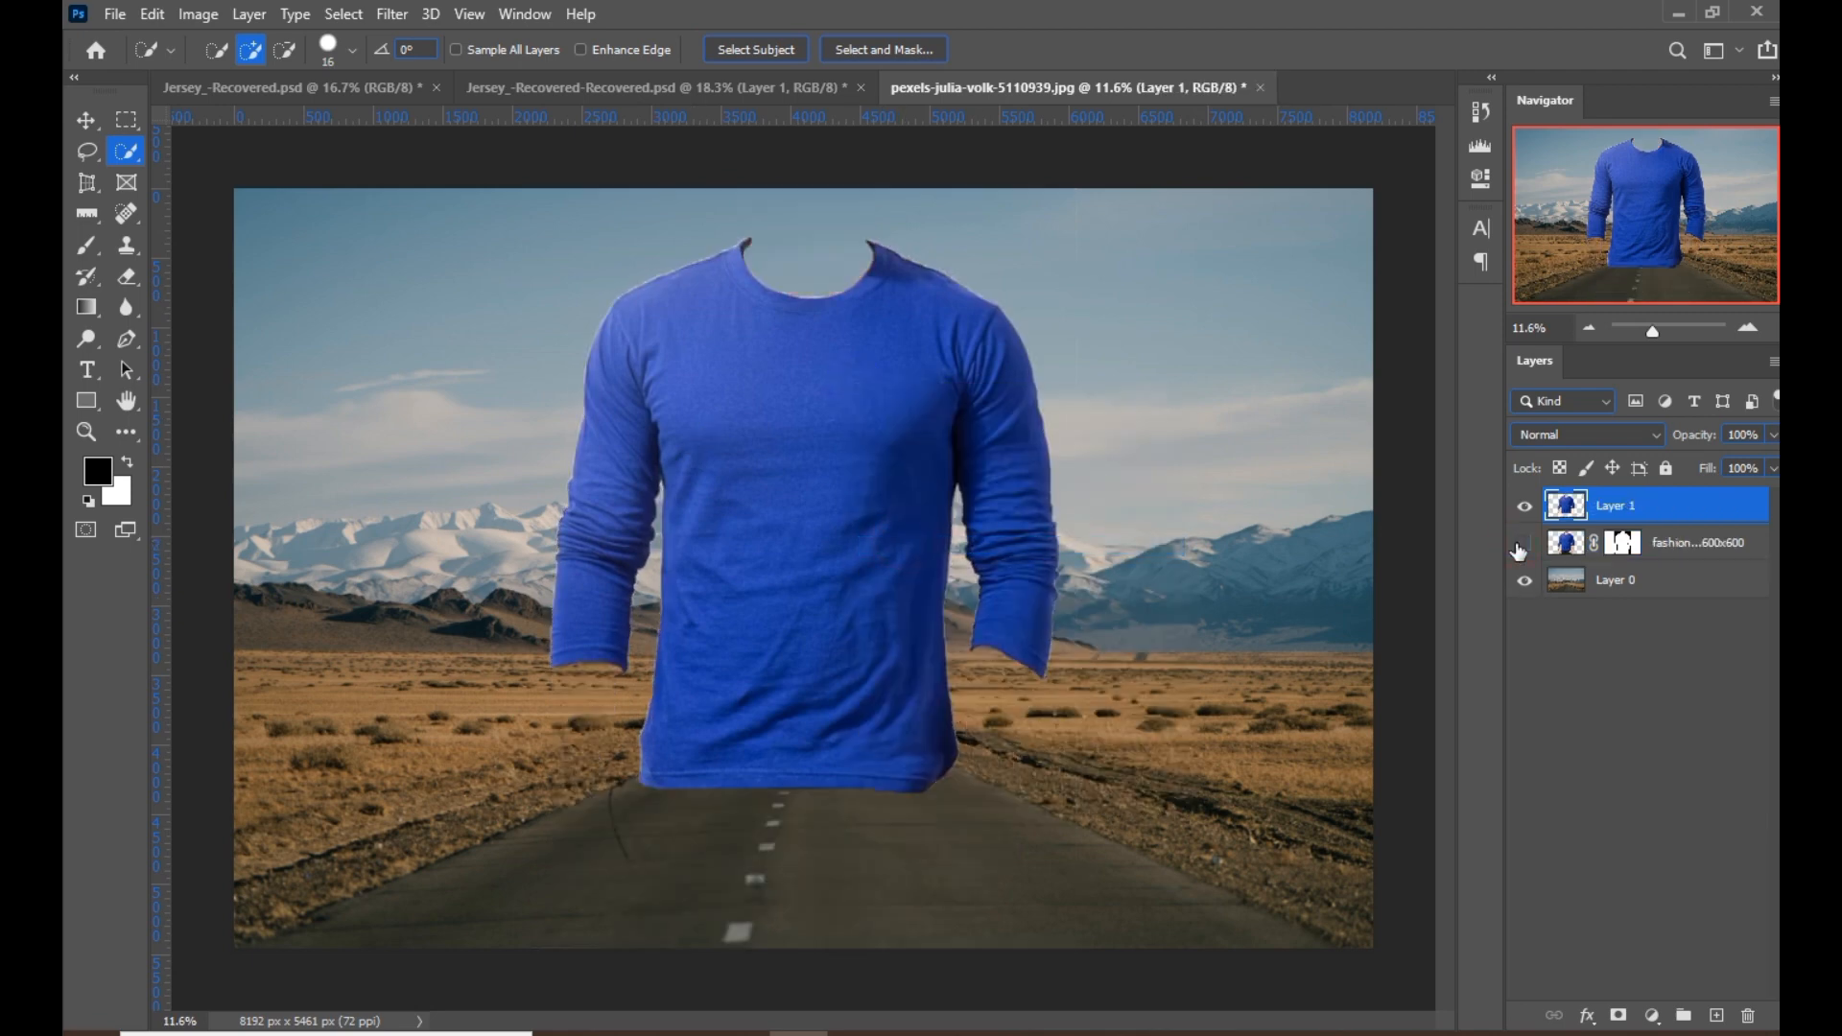
click(1522, 544)
click(1526, 507)
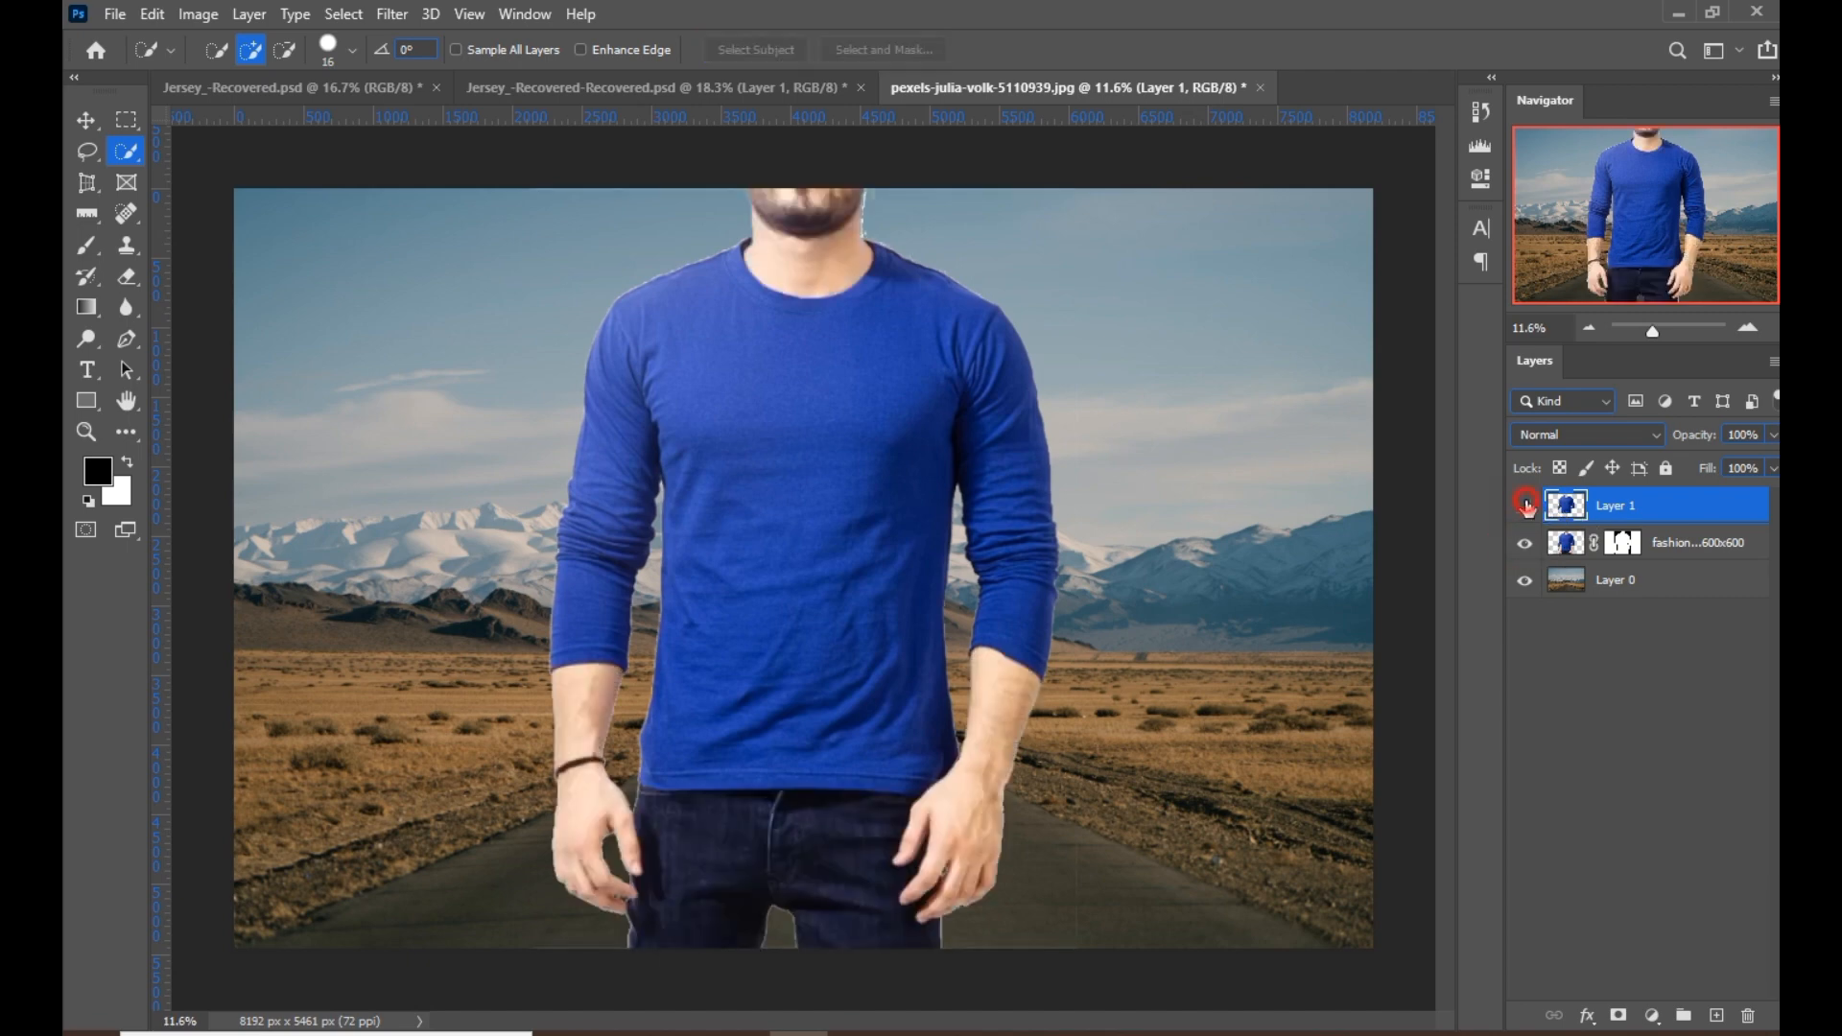
Load the shirt outline from Layer 1 as a selection and fill it with black on the fashion-zone23-600x600 layer's mask.
click(1677, 543)
click(1624, 540)
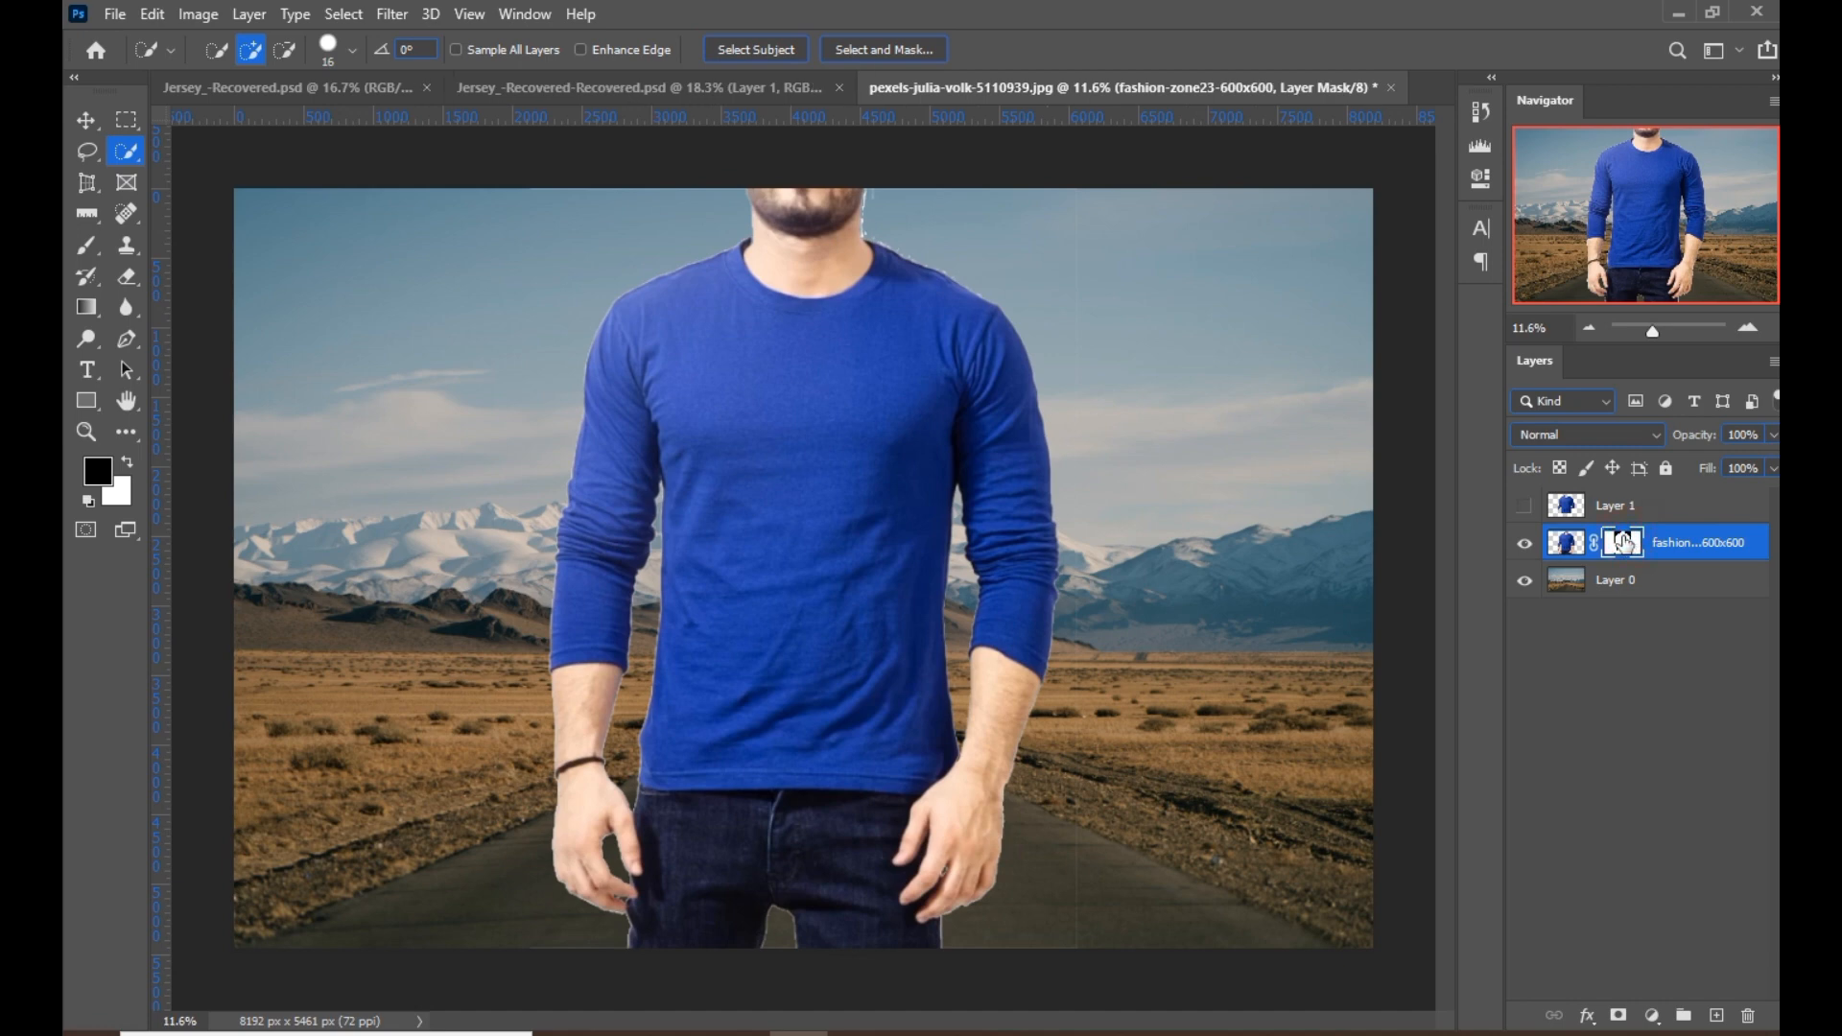
ctrl+click(1567, 506)
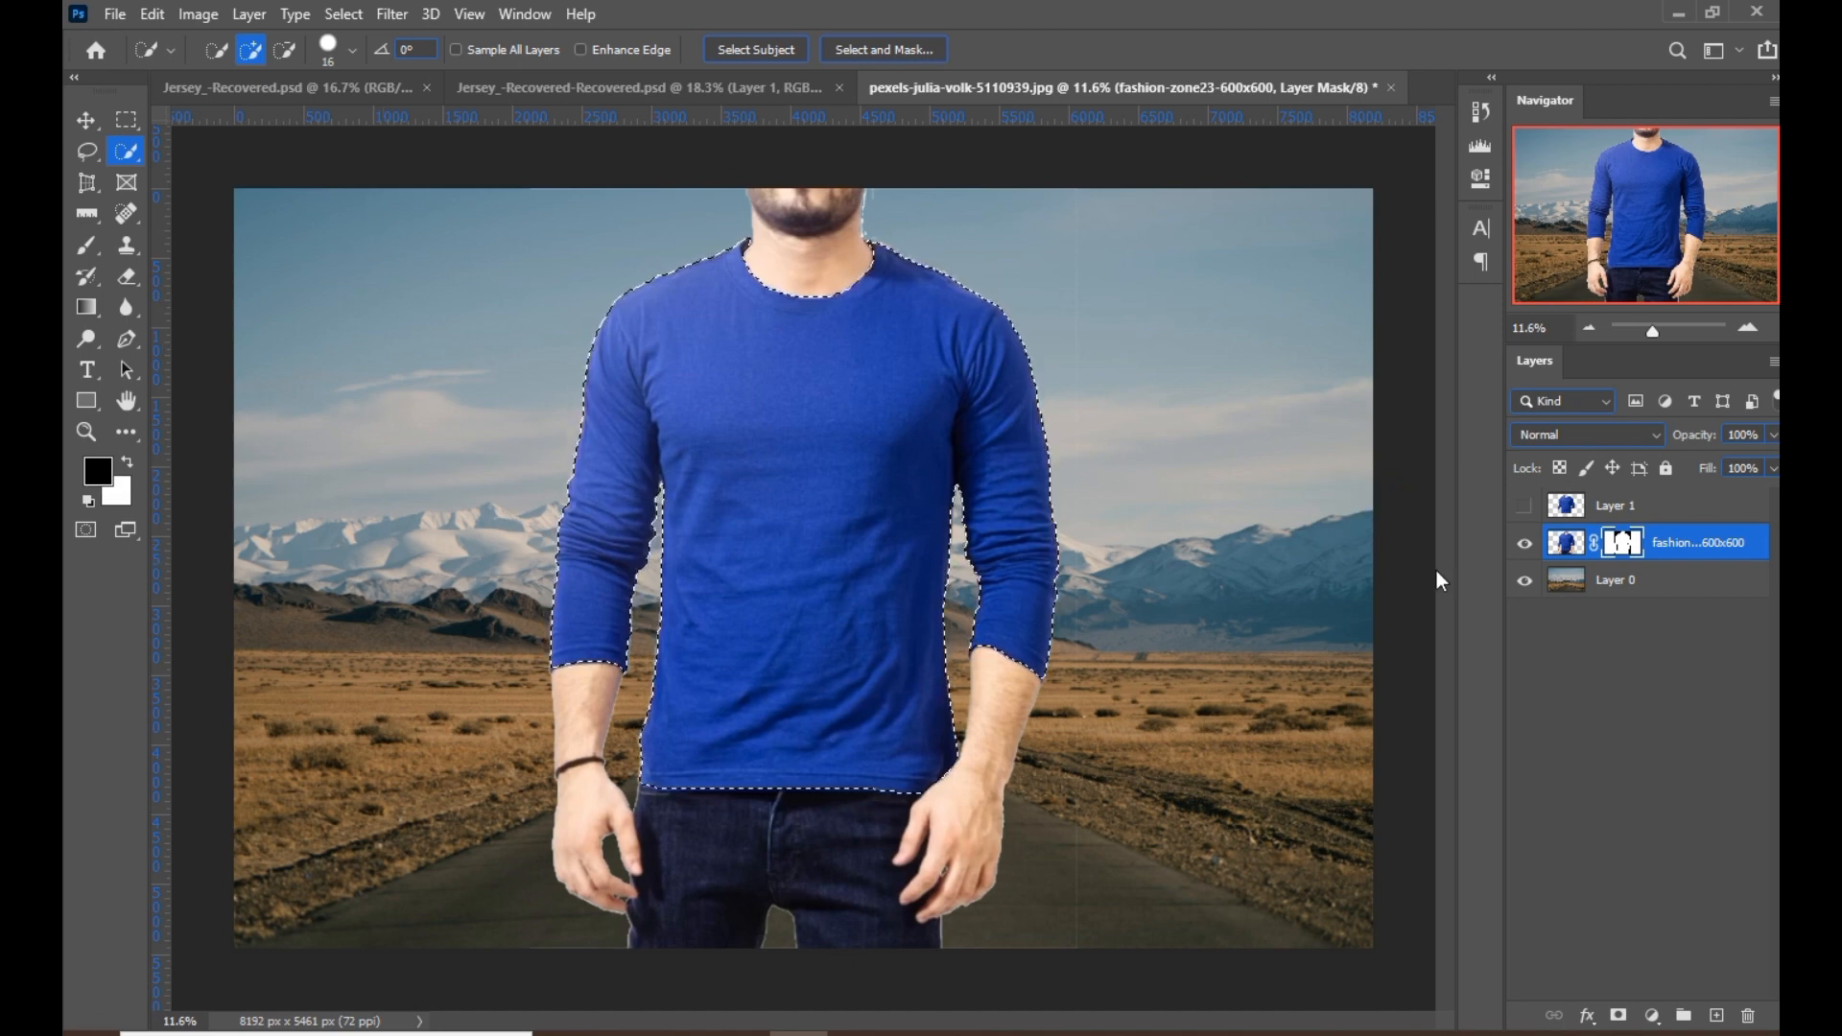
key(alt+BackSpace)
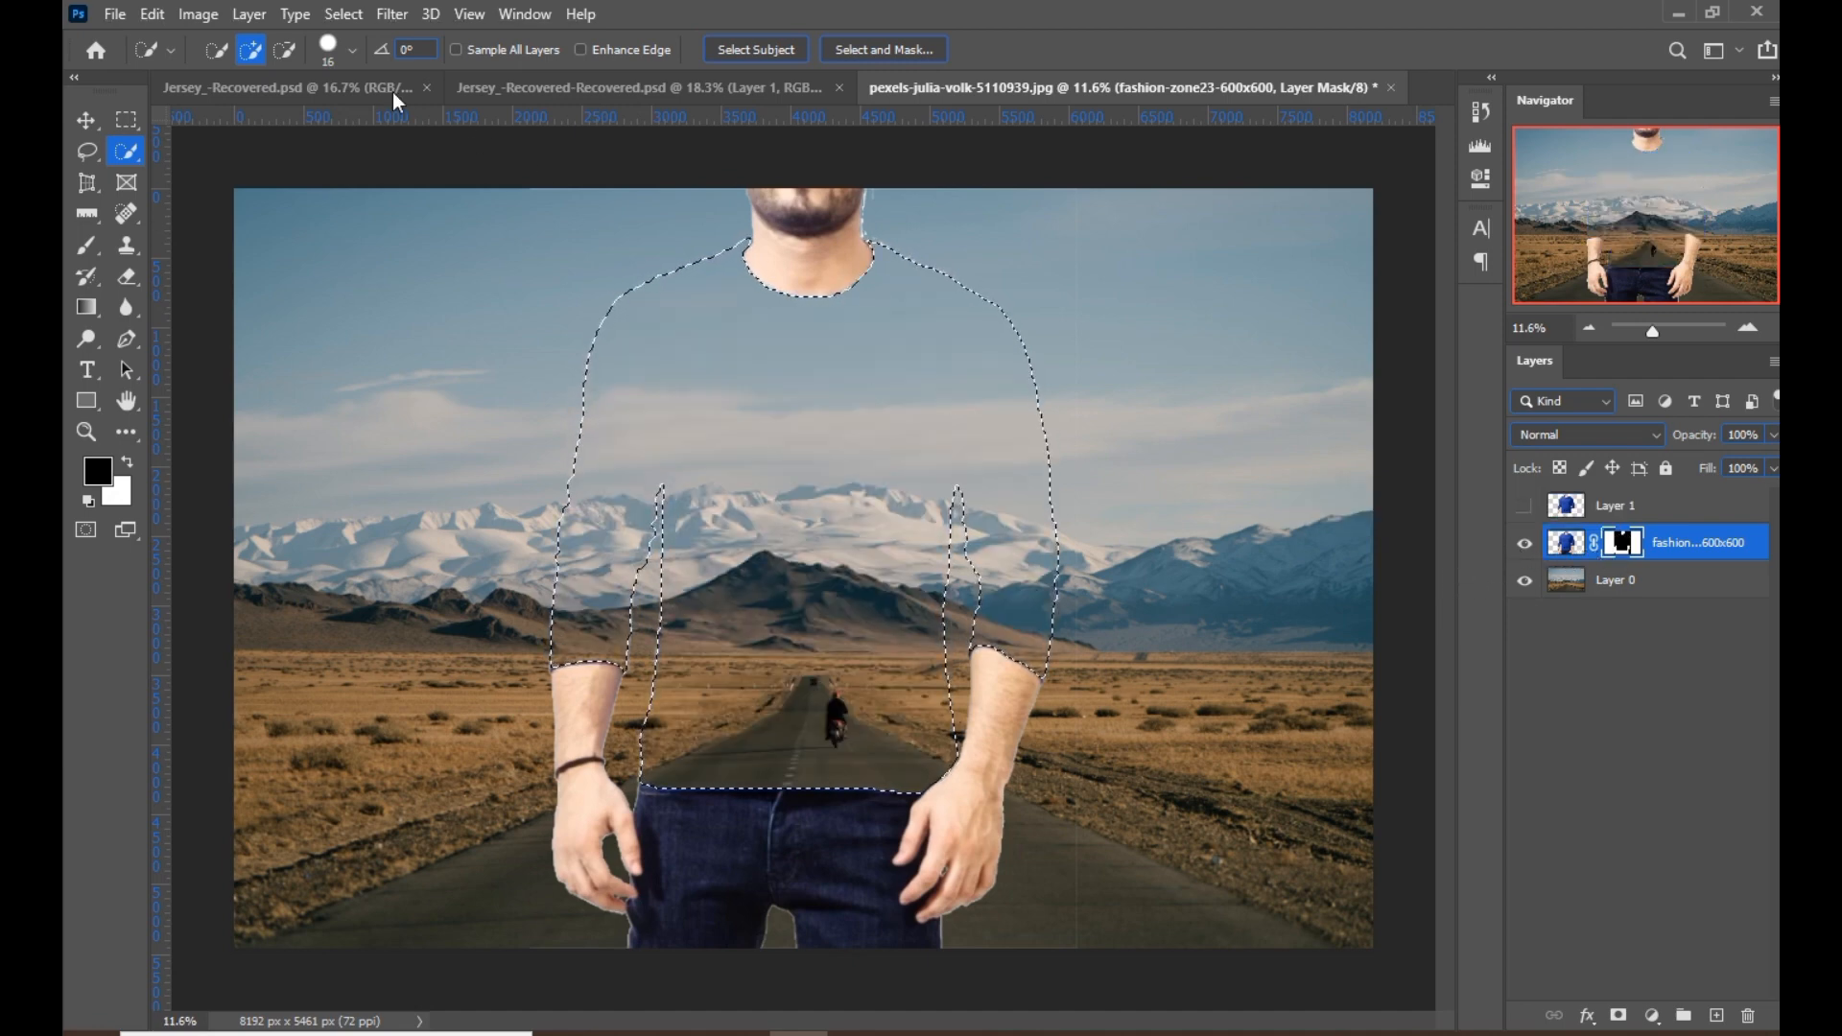
Switch to the Move tool and clear the shirt-shaped selection.
click(328, 17)
click(329, 18)
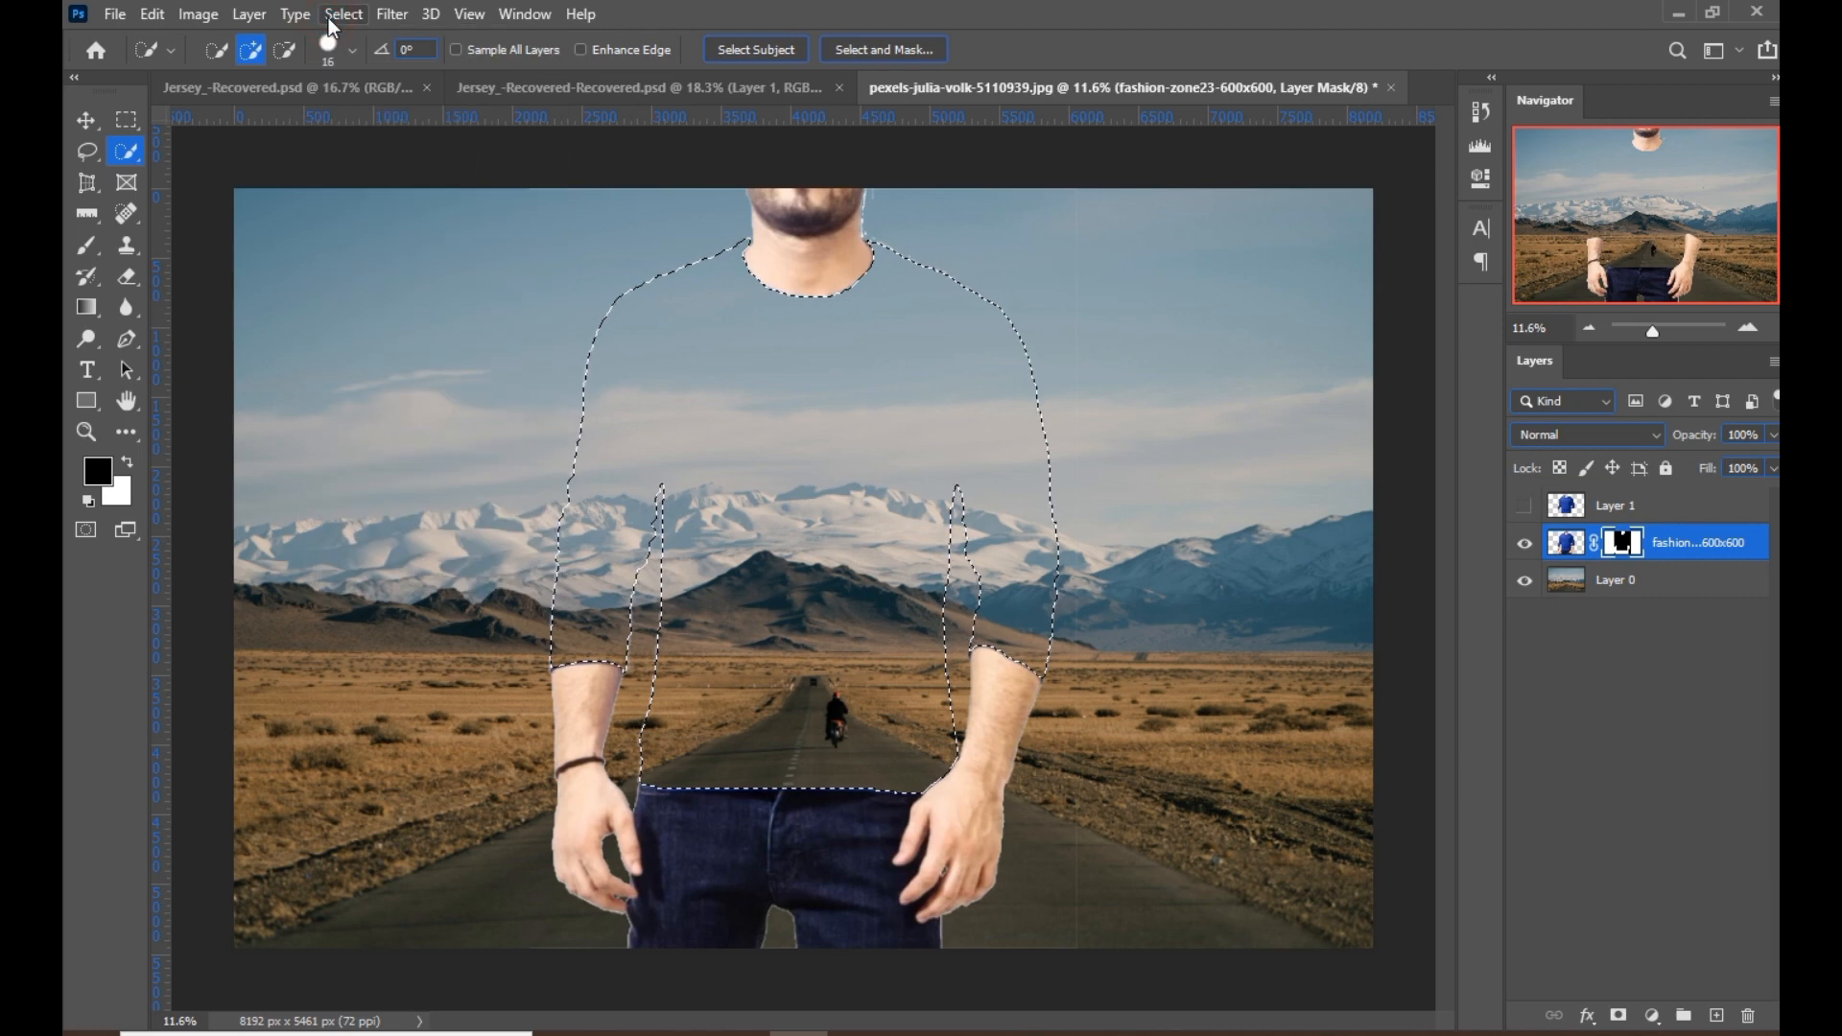
click(82, 122)
click(361, 17)
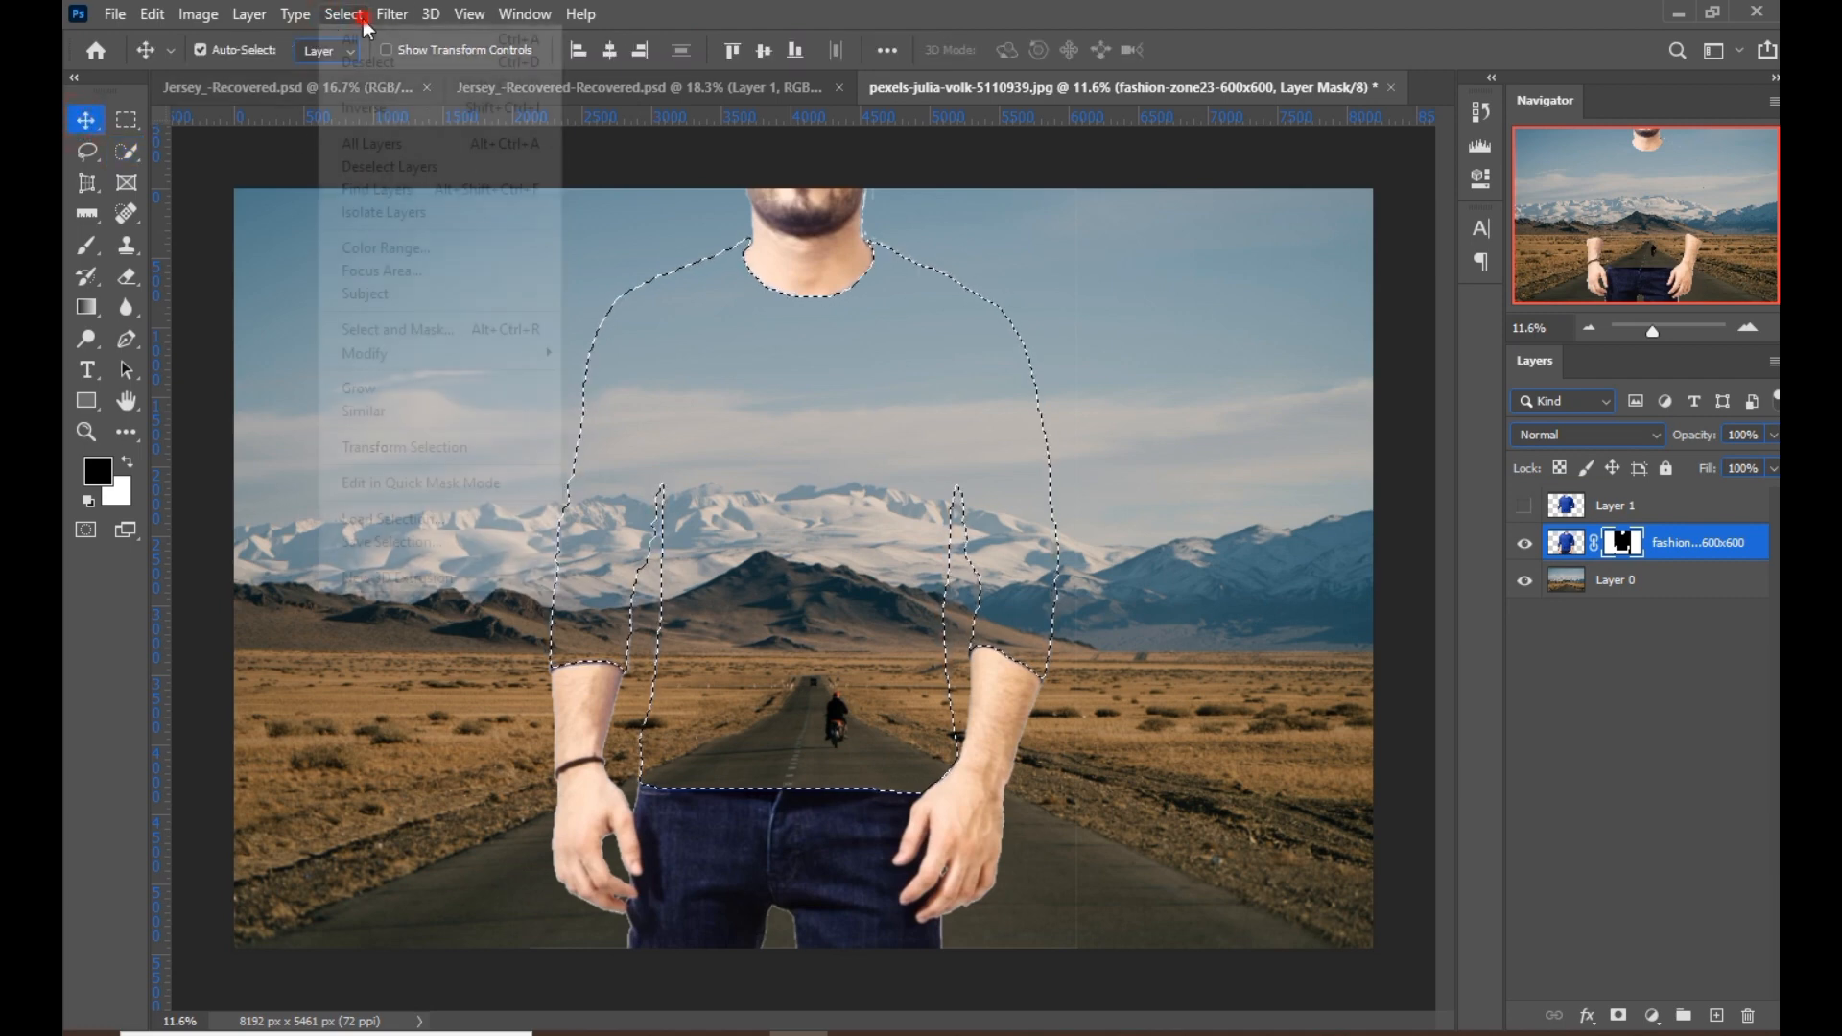
click(360, 18)
scroll(435, 193, down, 1)
click(353, 14)
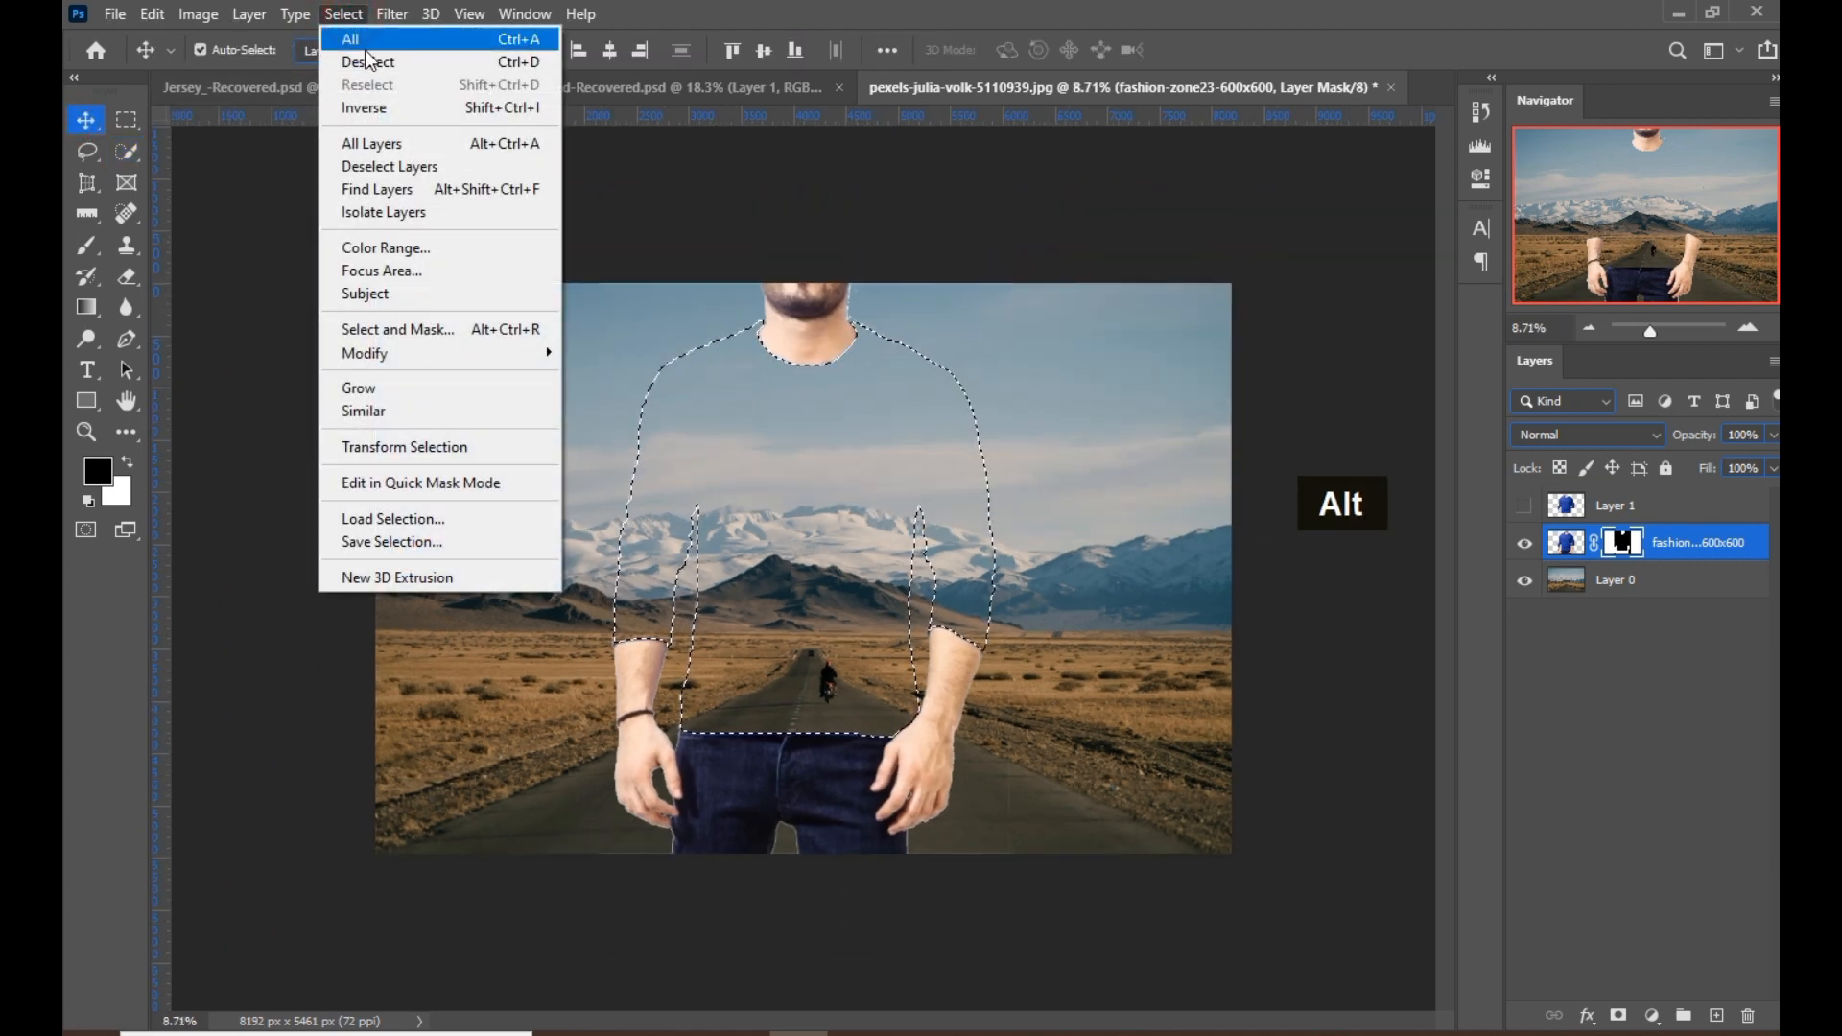
click(384, 65)
scroll(992, 478, up, 1)
scroll(992, 478, up, 1)
click(967, 559)
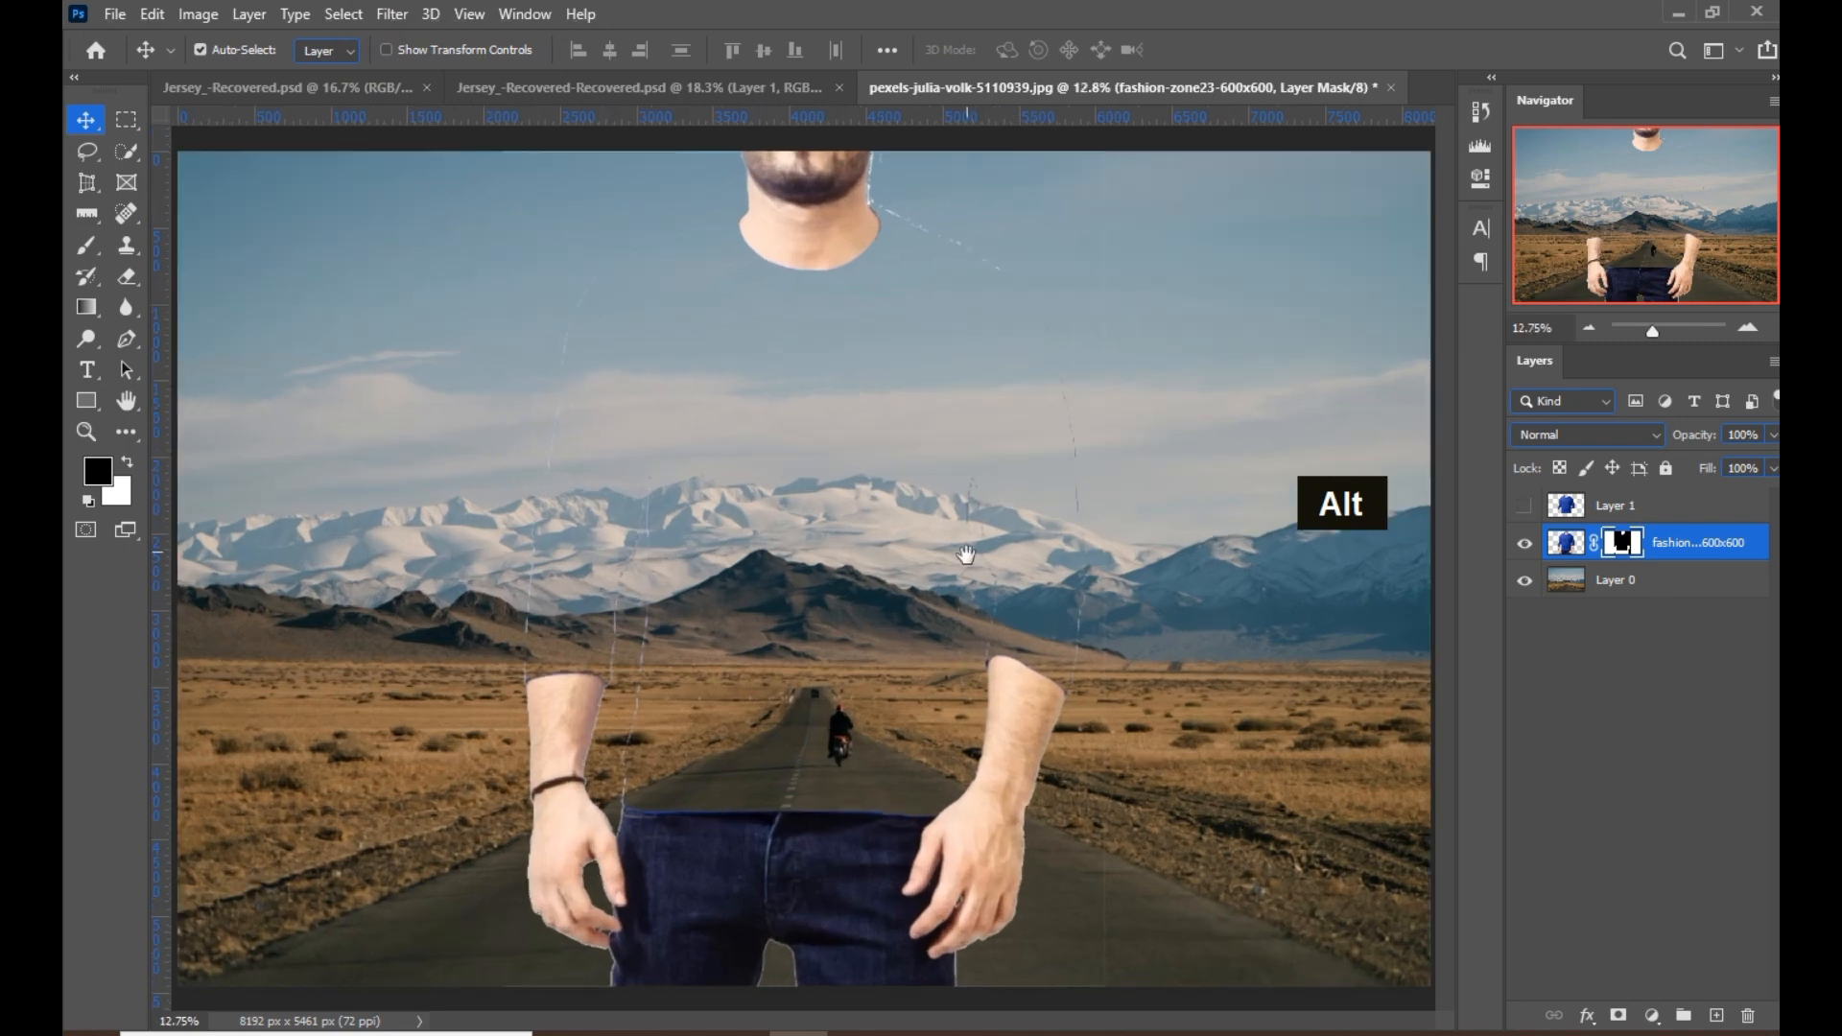
key(space)
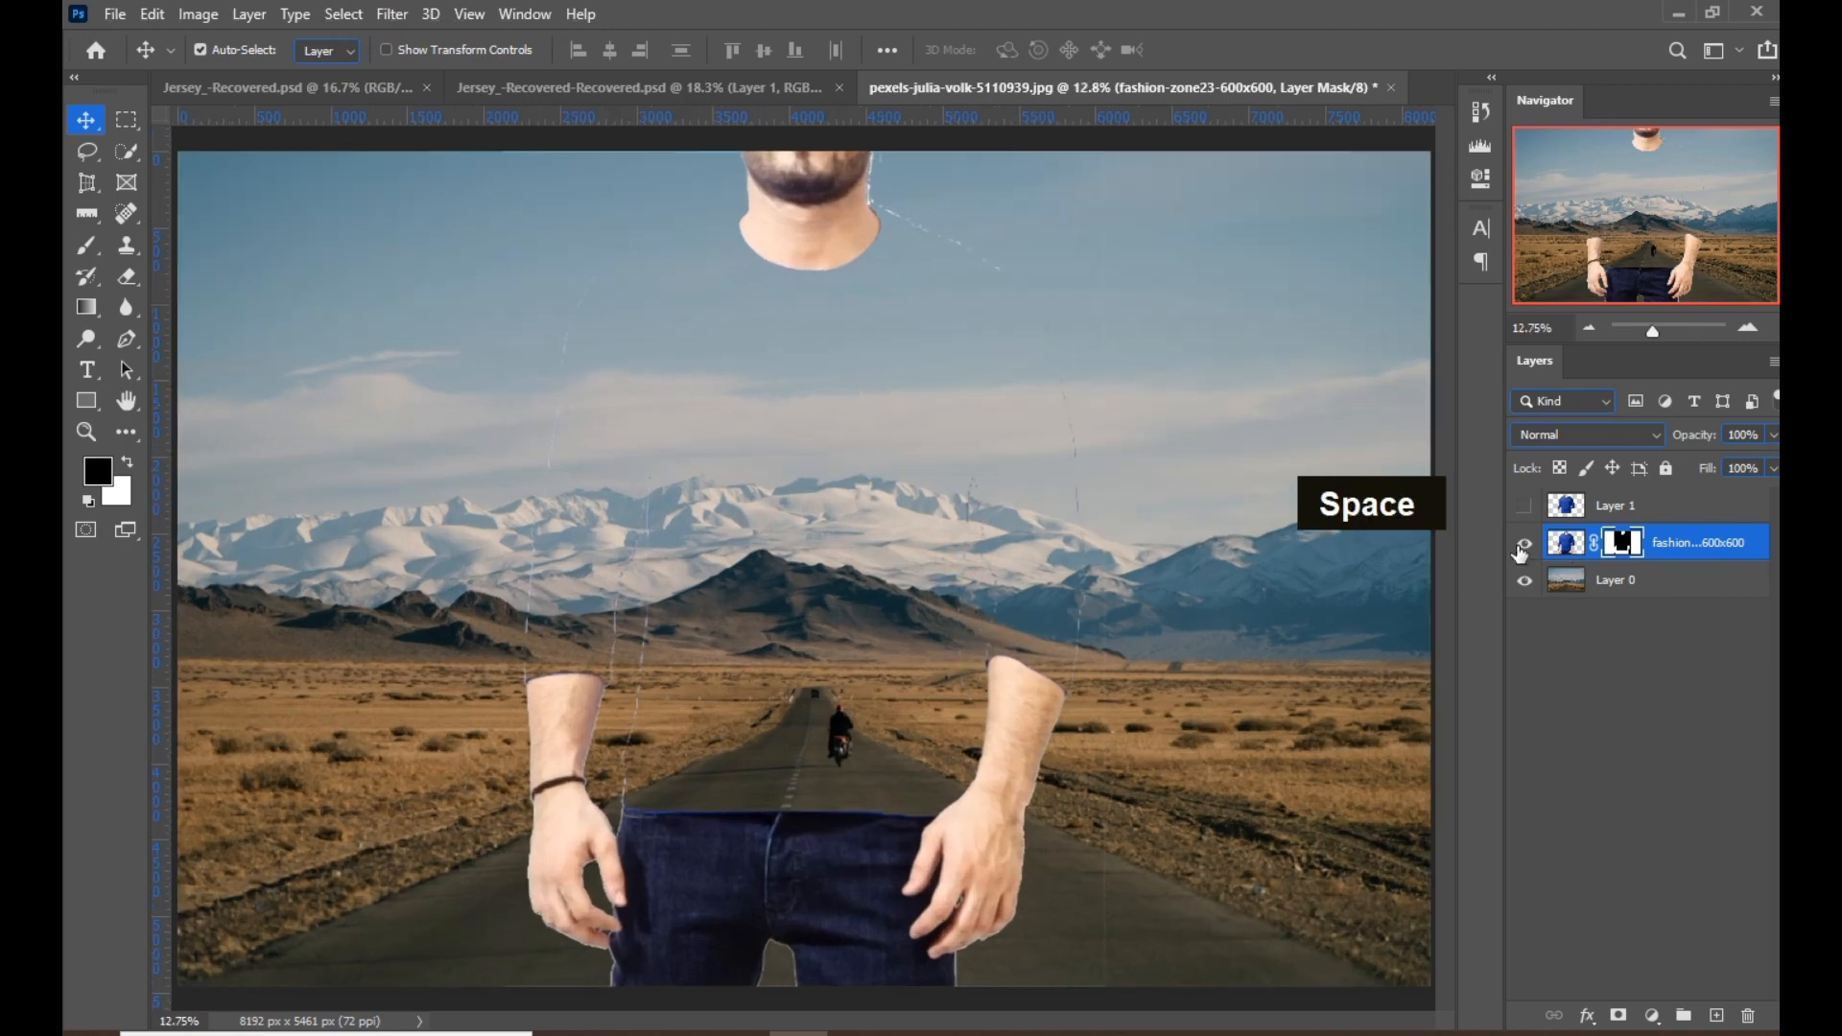
Paint black on the layer mask with a 617 px brush at 100% hardness to erase the leftover shirt outlines around shoulders and sleeves.
click(1622, 541)
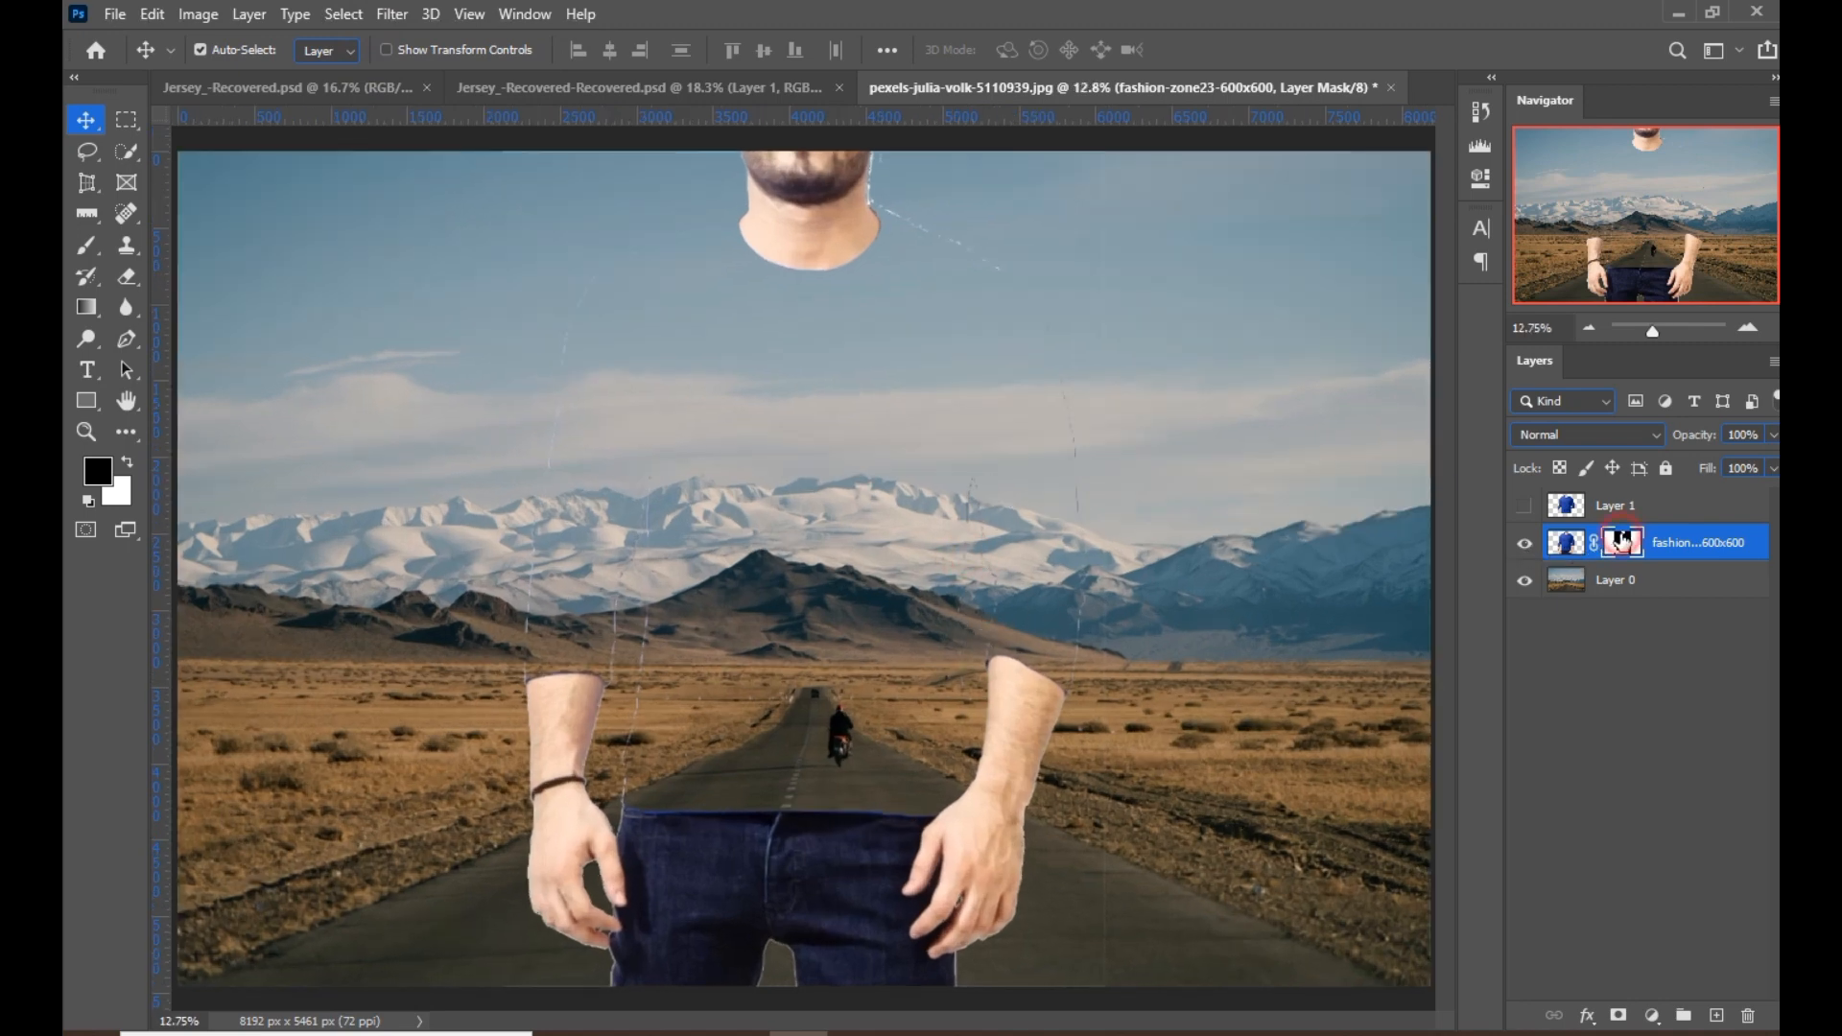
click(84, 247)
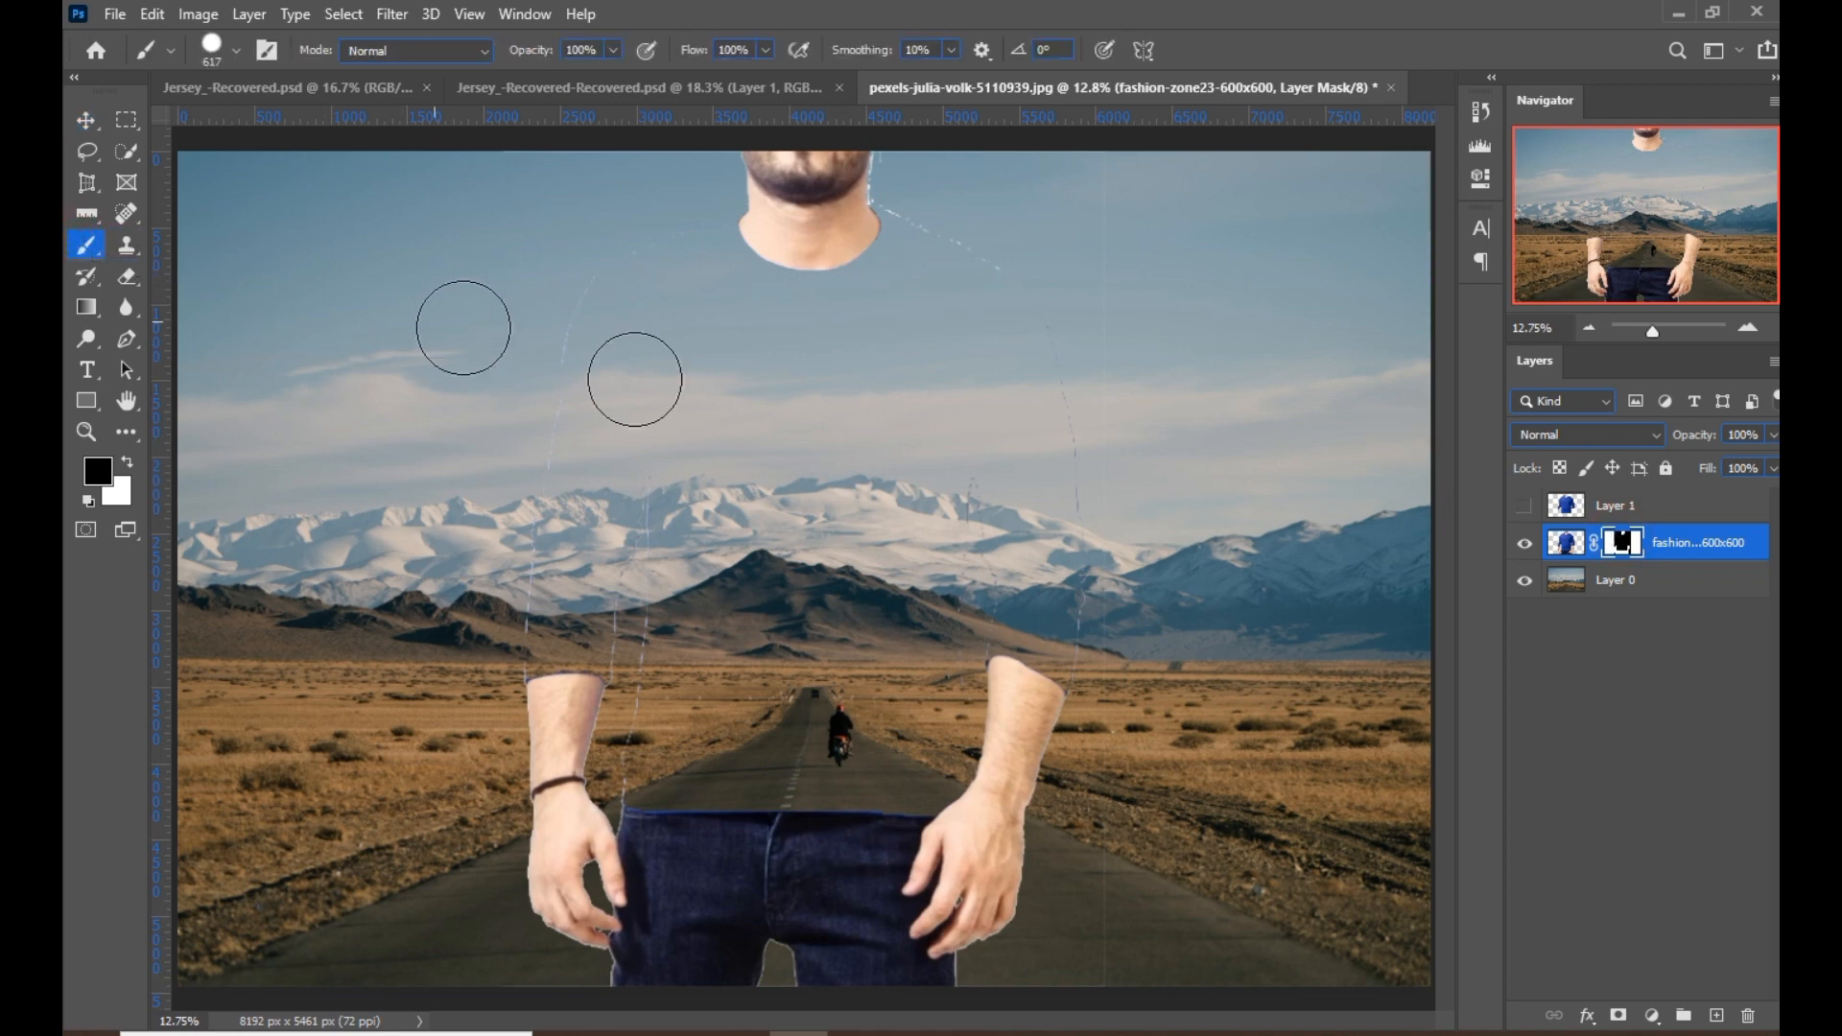
right_click(761, 416)
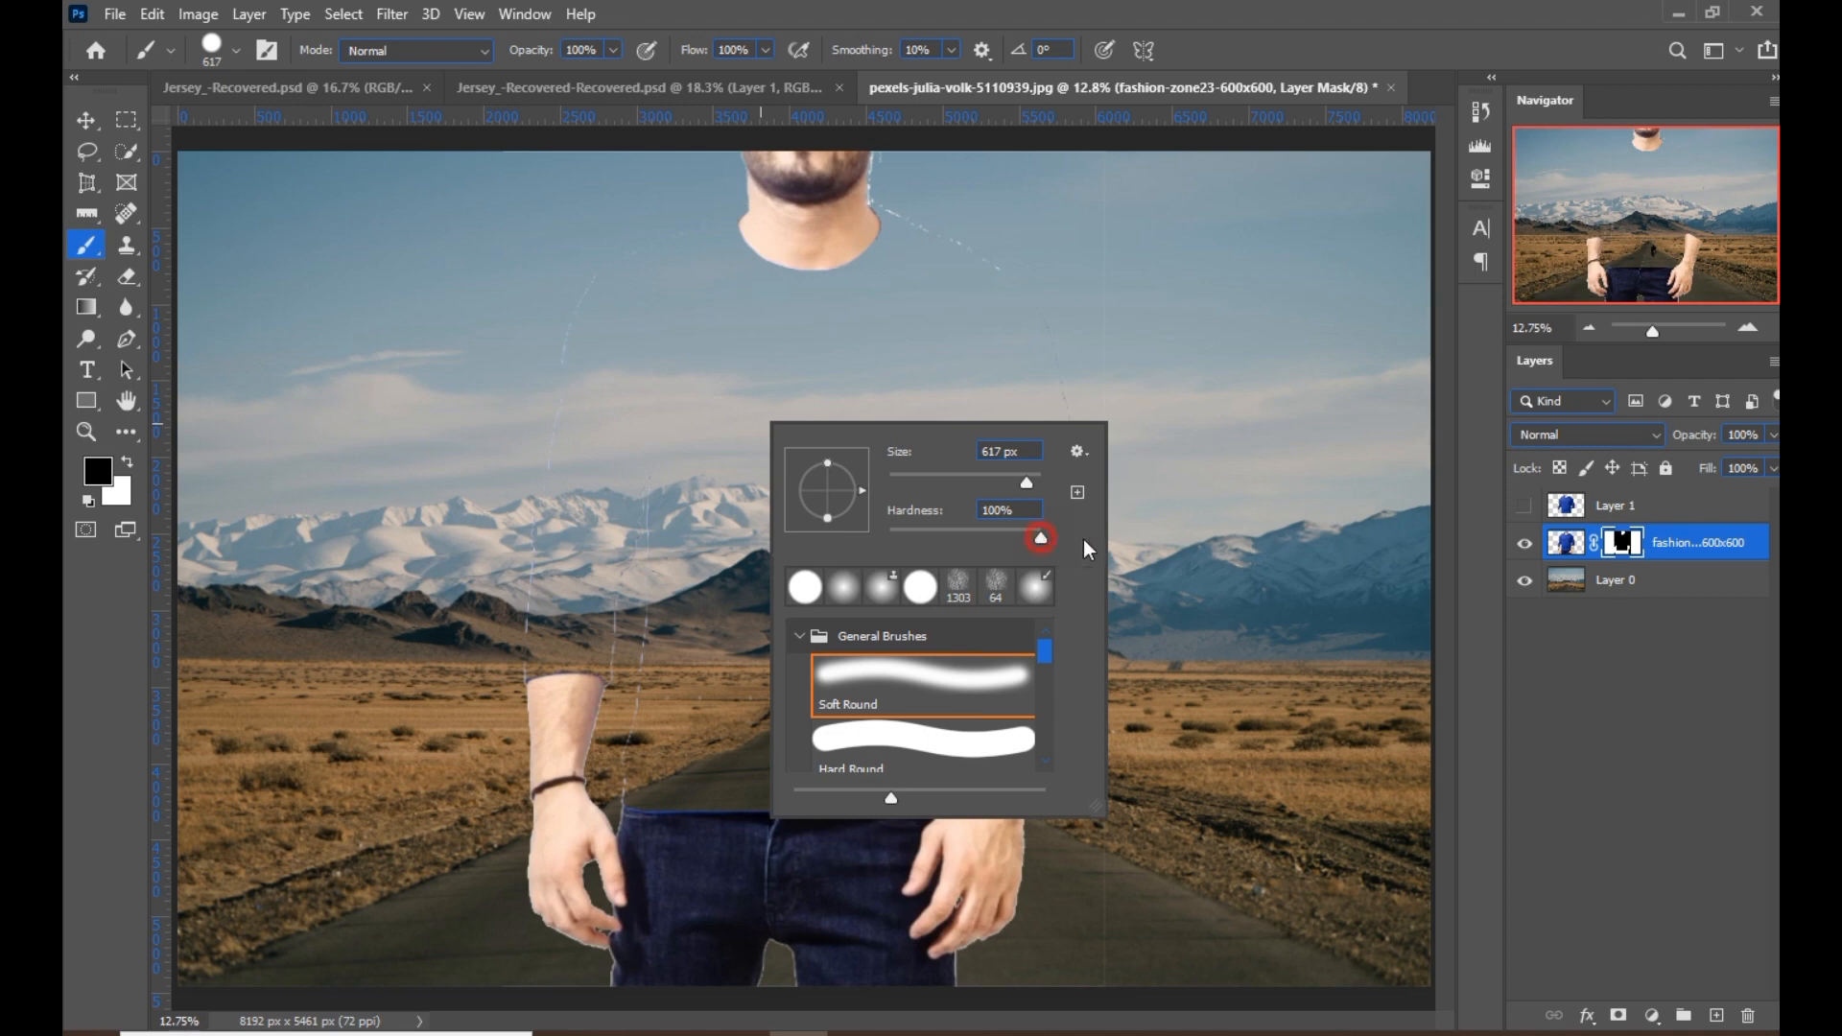
click(98, 474)
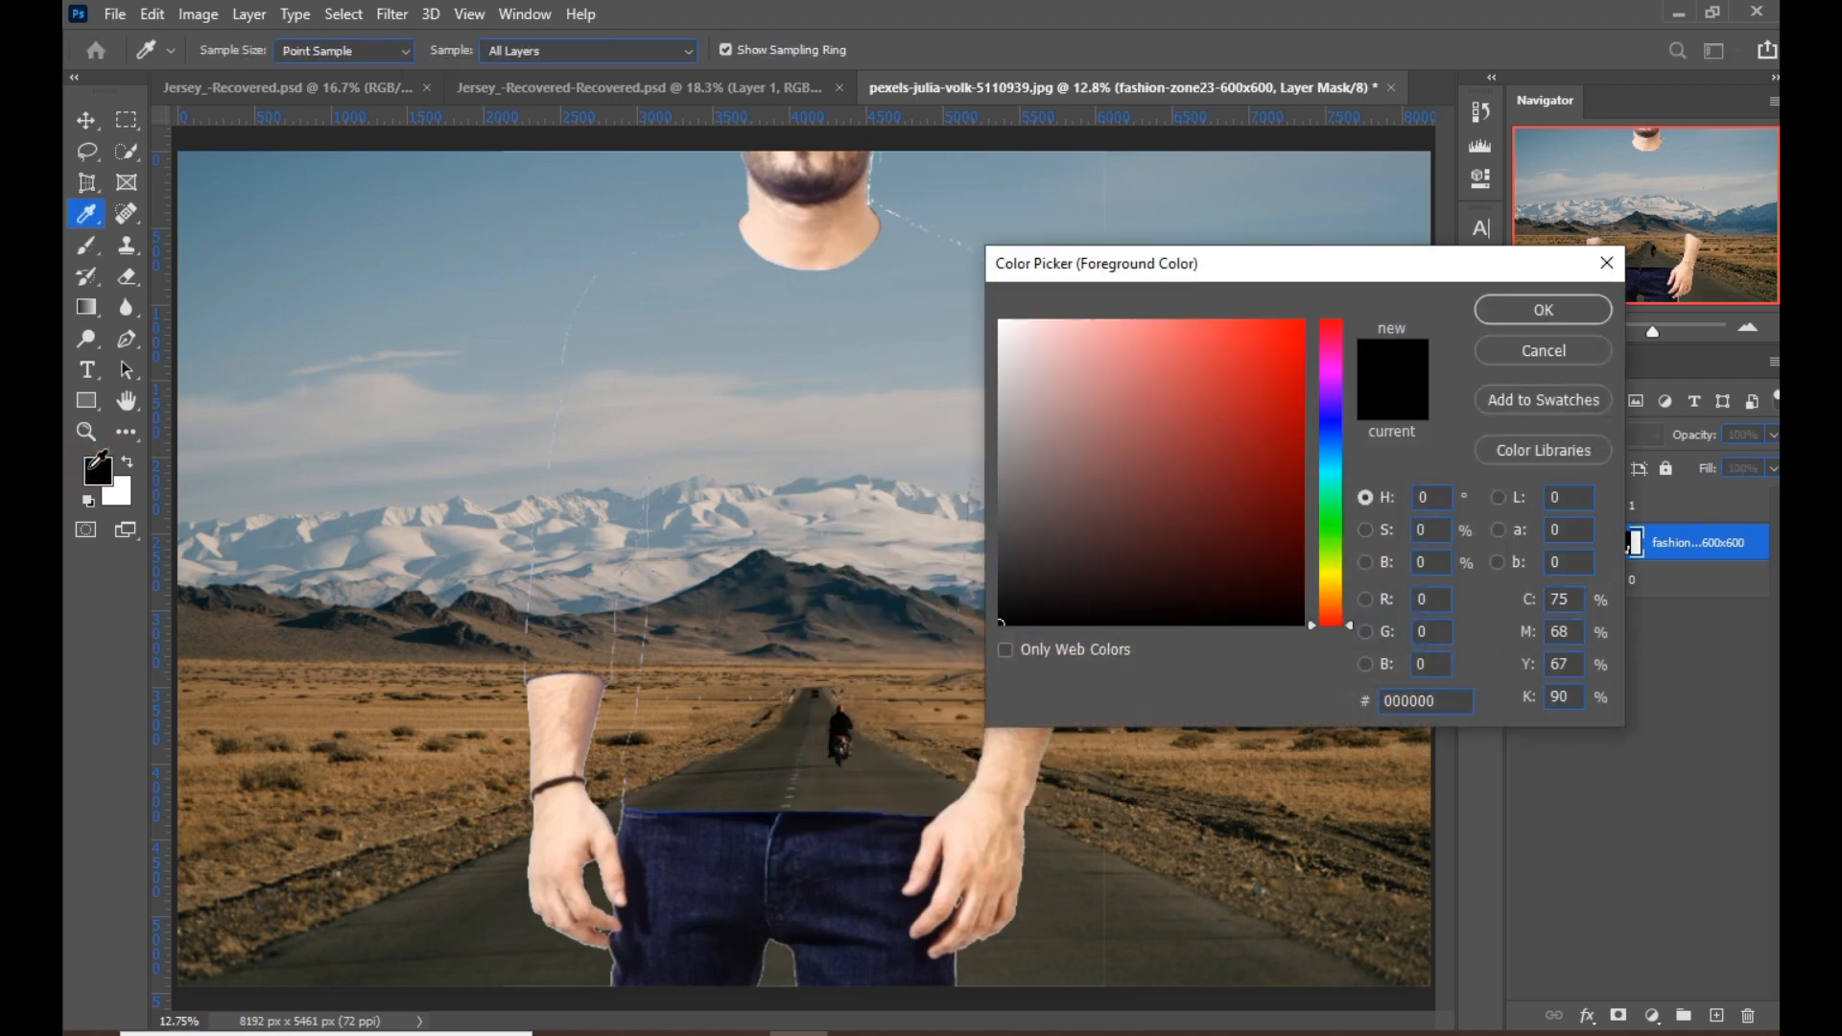
click(1545, 310)
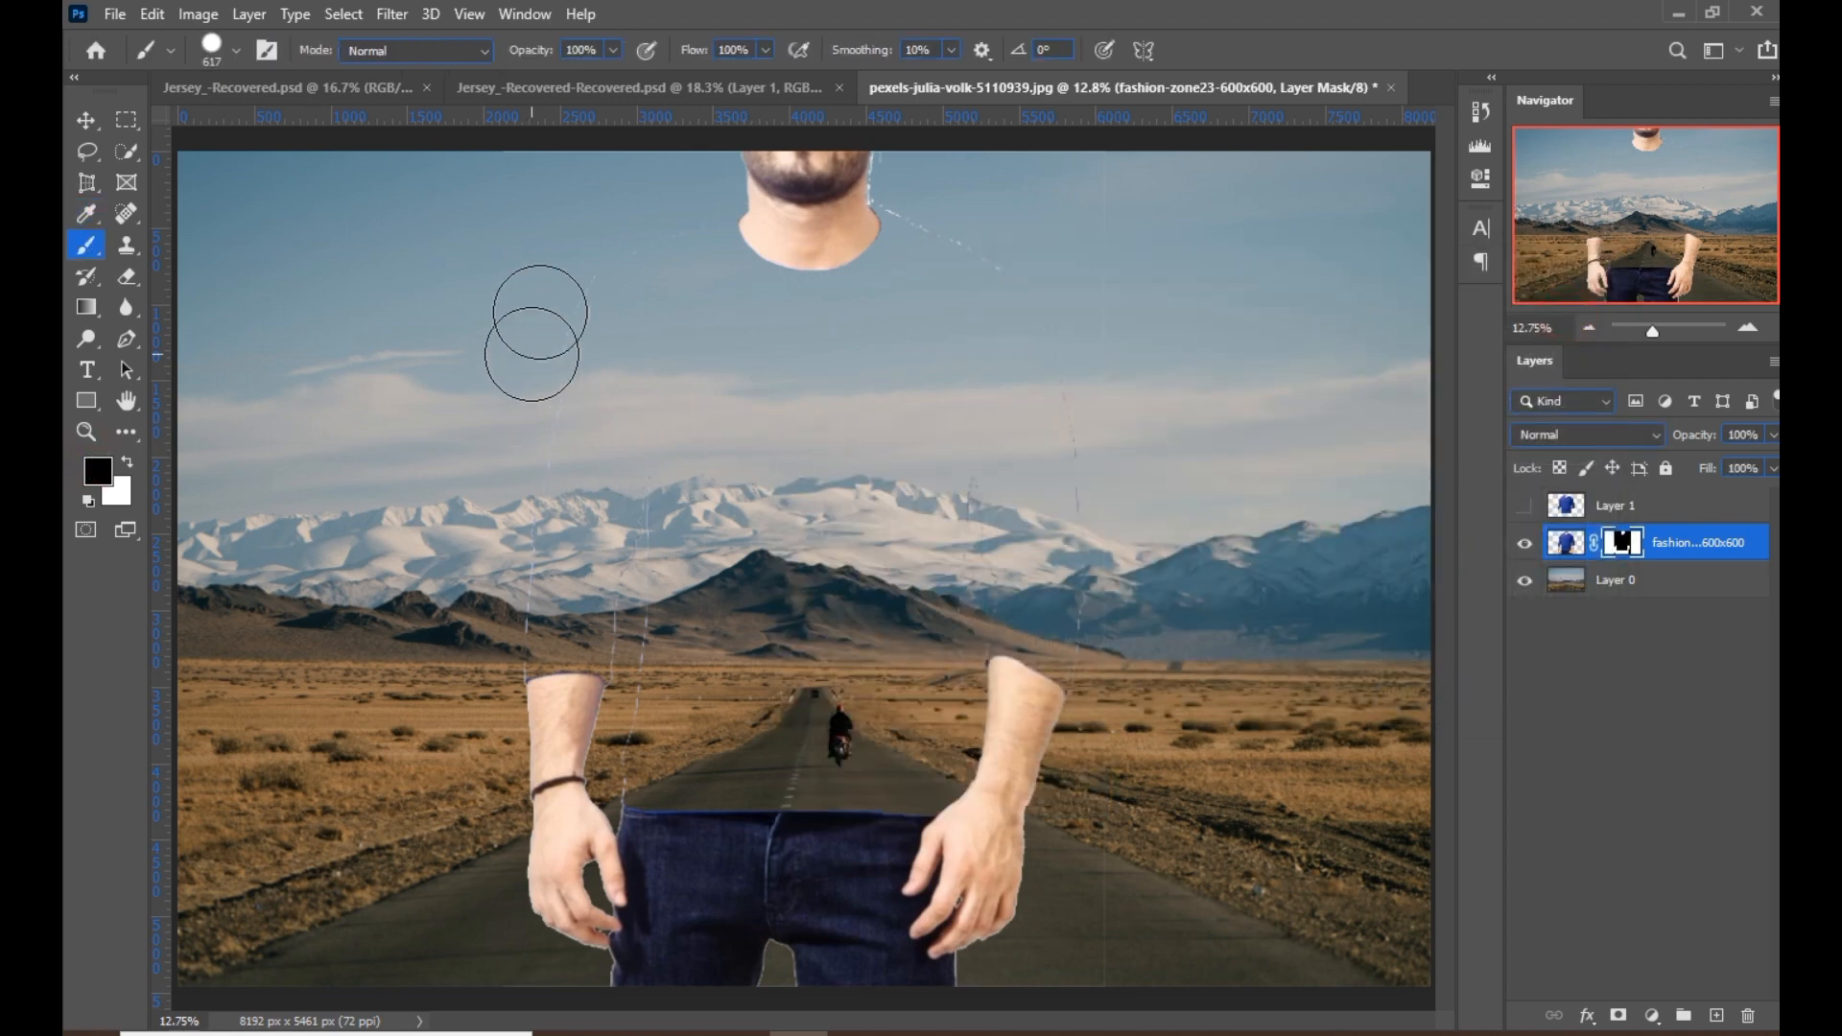
mouse_move(543, 515)
mouse_down()
mouse_move(501, 633)
mouse_move(533, 606)
mouse_move(628, 600)
mouse_move(670, 664)
mouse_move(666, 435)
mouse_move(637, 396)
mouse_move(506, 624)
mouse_up()
drag(666, 284, 817, 425)
mouse_move(957, 257)
mouse_down()
mouse_move(951, 344)
mouse_move(981, 321)
mouse_move(1073, 441)
mouse_move(1088, 622)
mouse_move(1117, 663)
mouse_move(1019, 551)
mouse_move(943, 613)
mouse_move(953, 422)
mouse_move(985, 443)
mouse_up()
drag(917, 227, 941, 243)
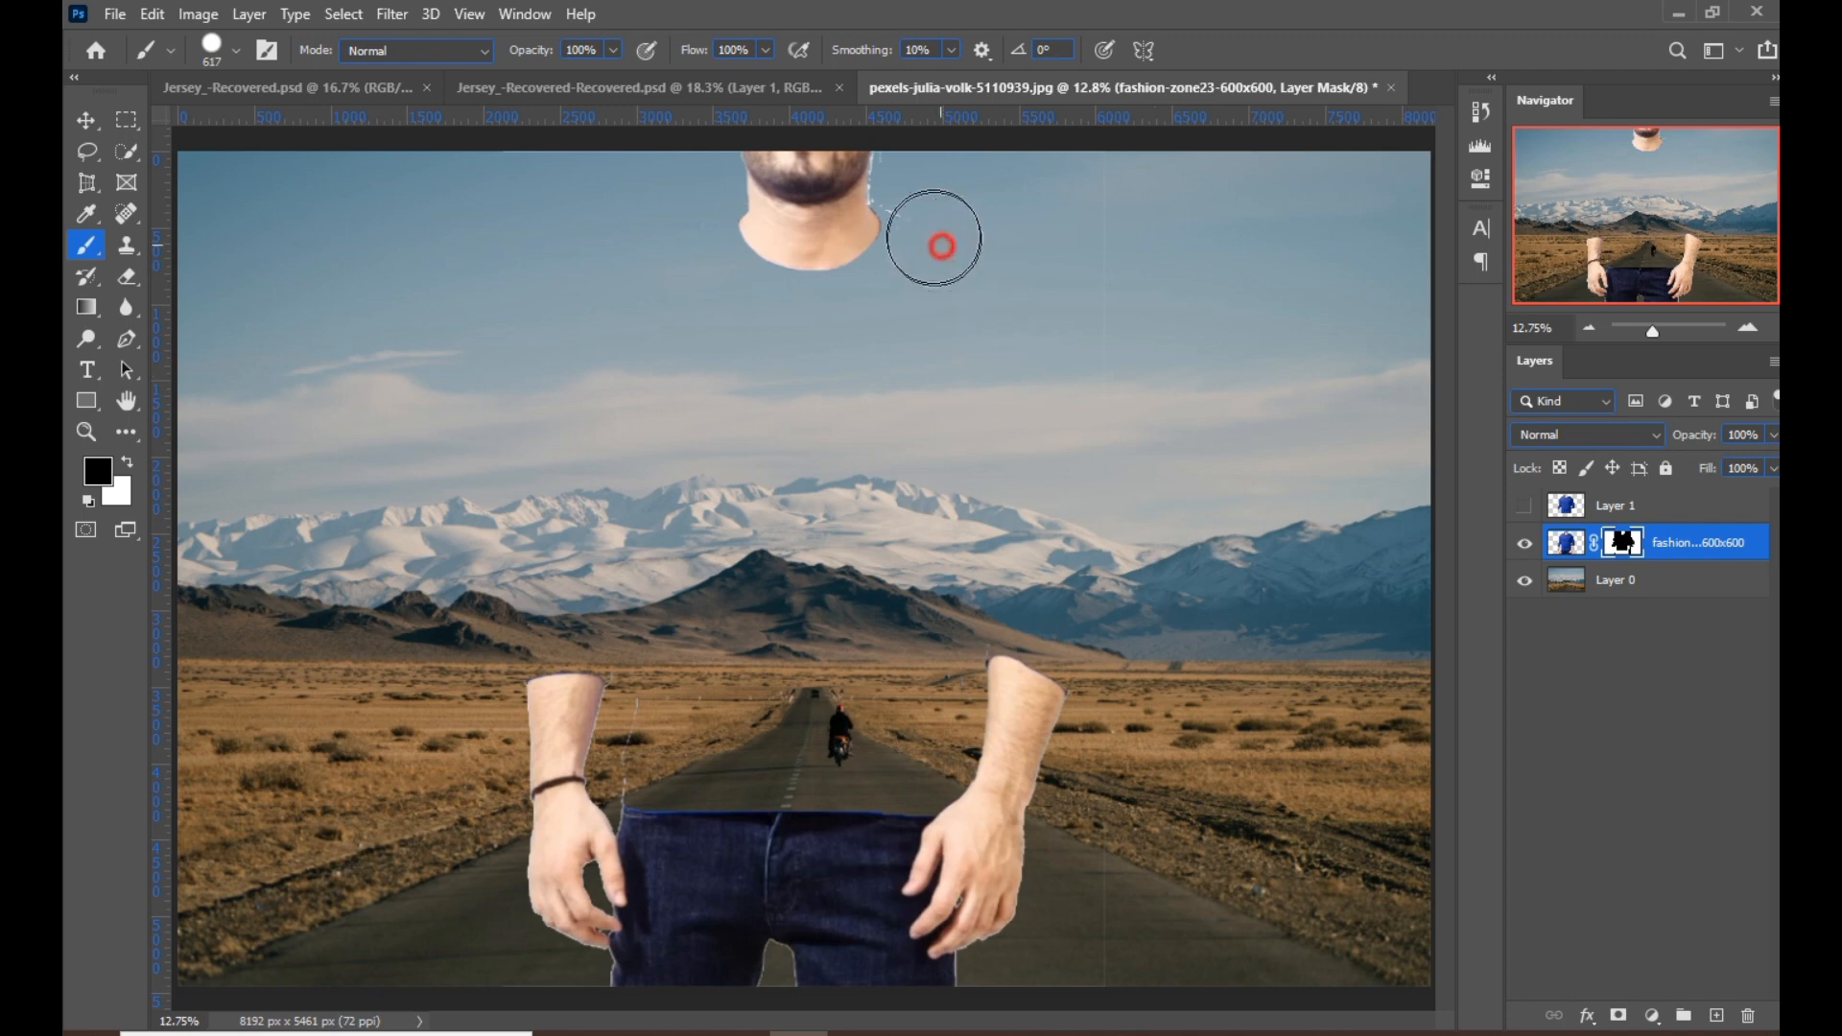
Reduce the brush to 303 px and paint out the leftover shirt edges around the forearms and waist on the layer mask.
drag(856, 641, 811, 720)
scroll(672, 700, up, 4)
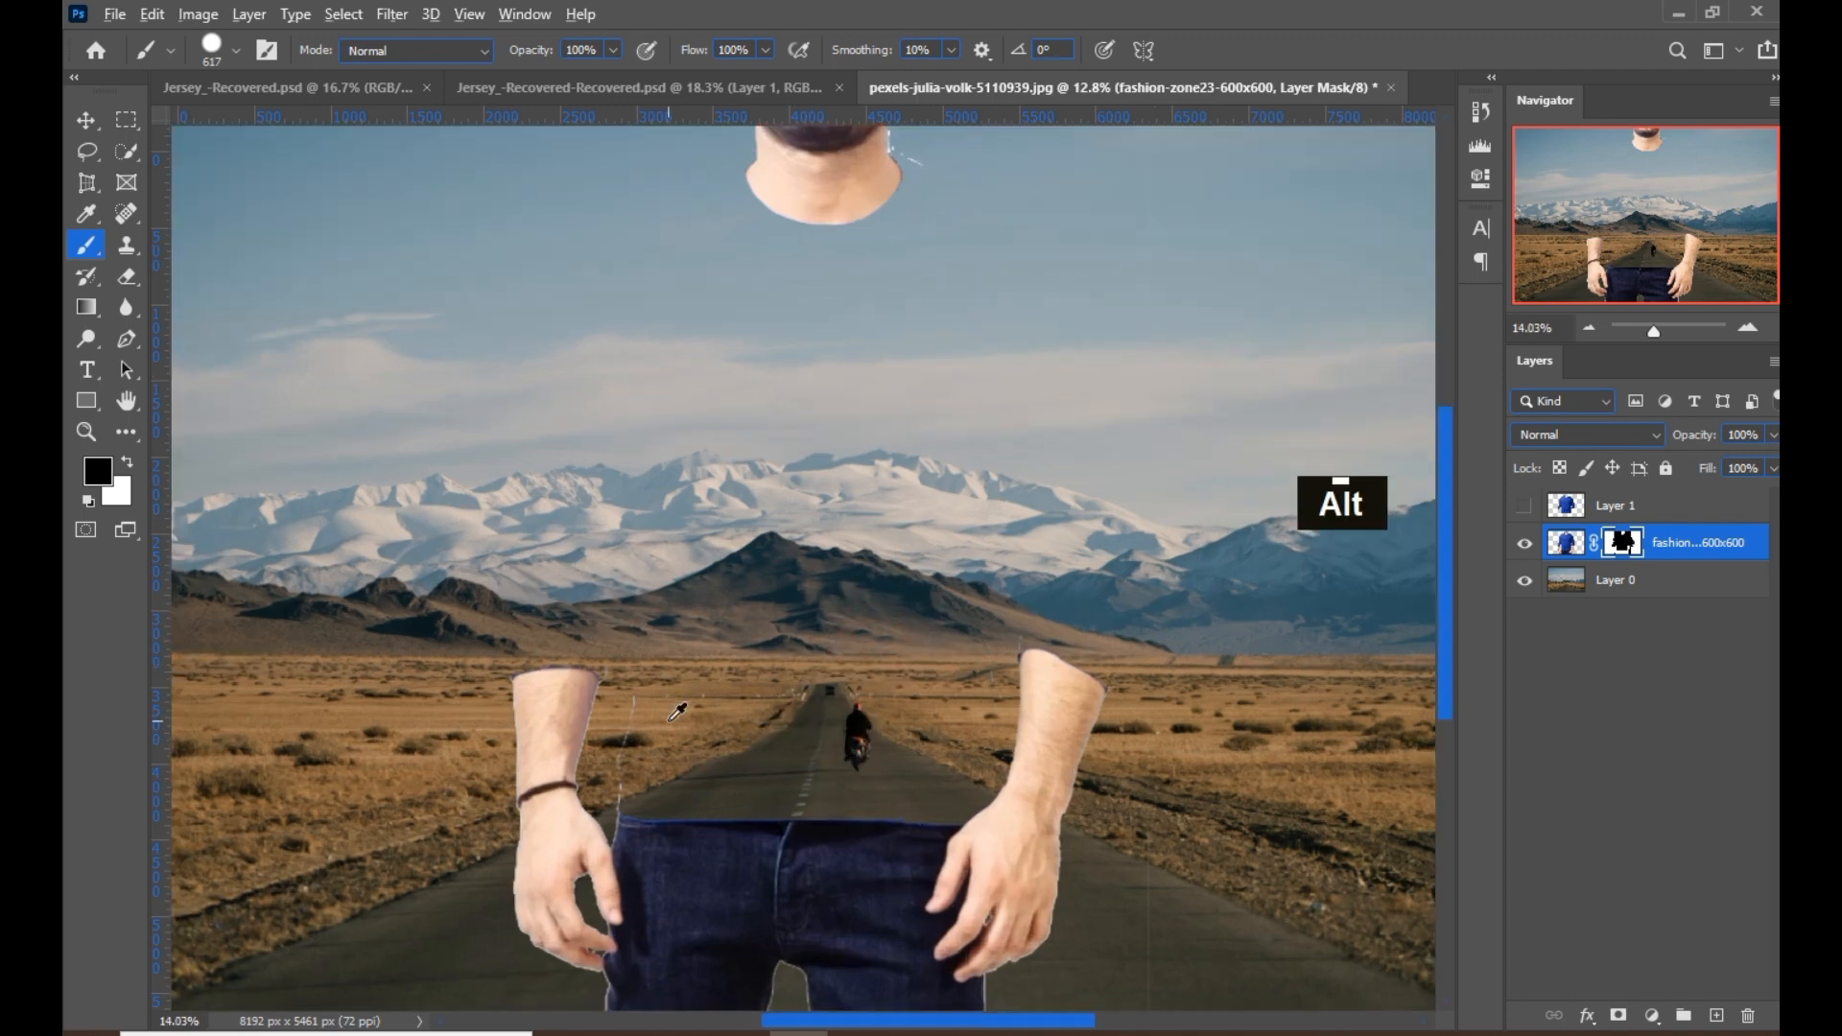
mouse_move(680, 691)
mouse_down()
mouse_move(669, 726)
mouse_move(597, 769)
mouse_move(596, 843)
mouse_up()
alt+right_click(723, 769)
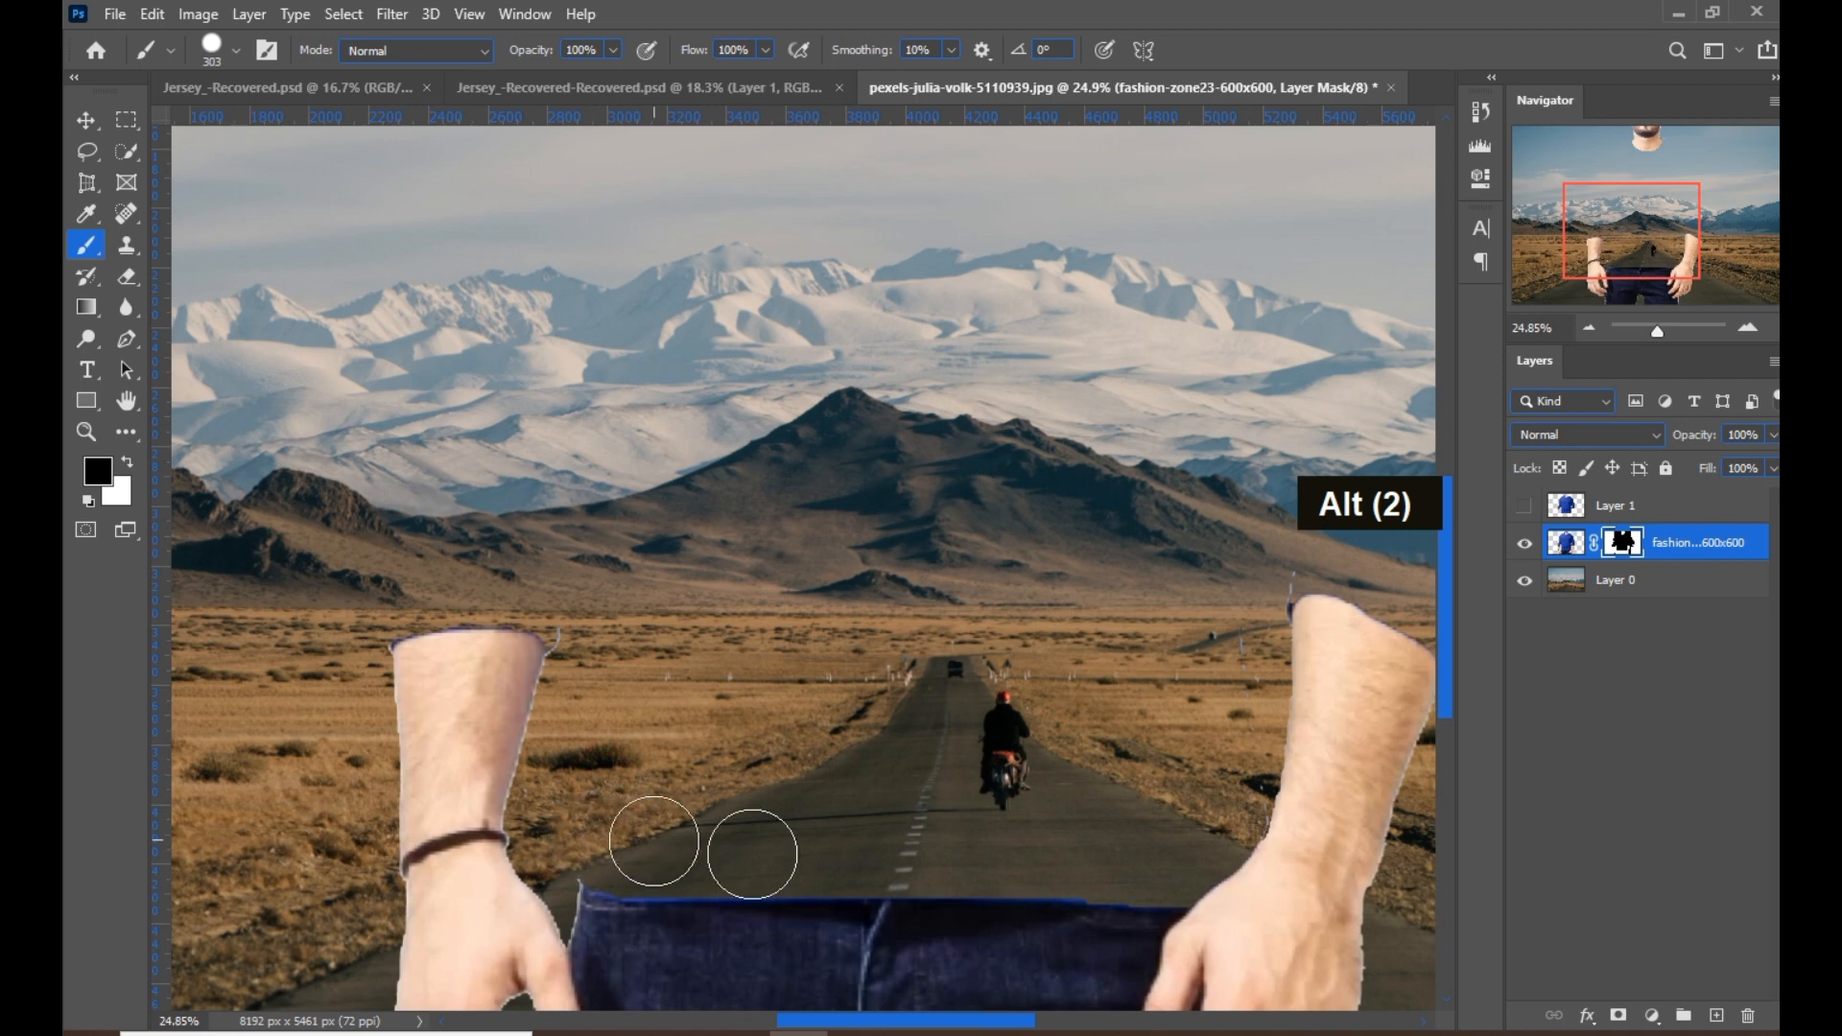
drag(1171, 806, 973, 853)
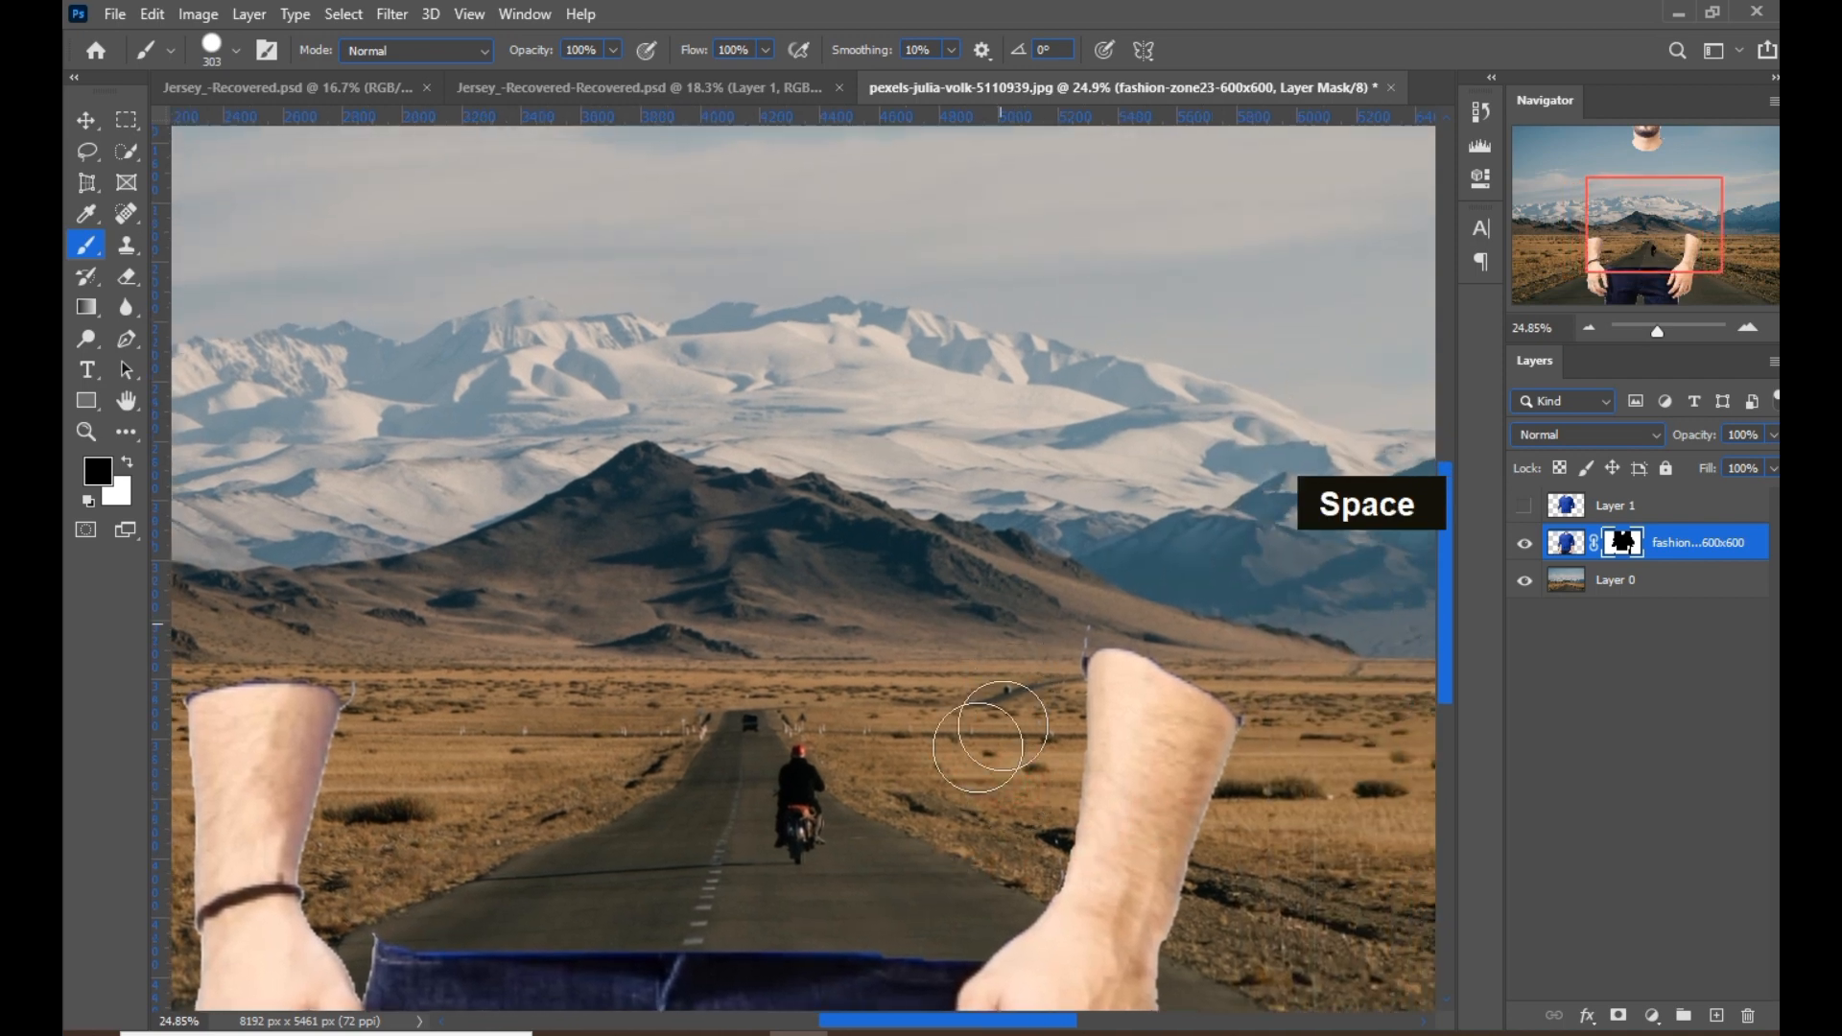
scroll(479, 653, down, 2)
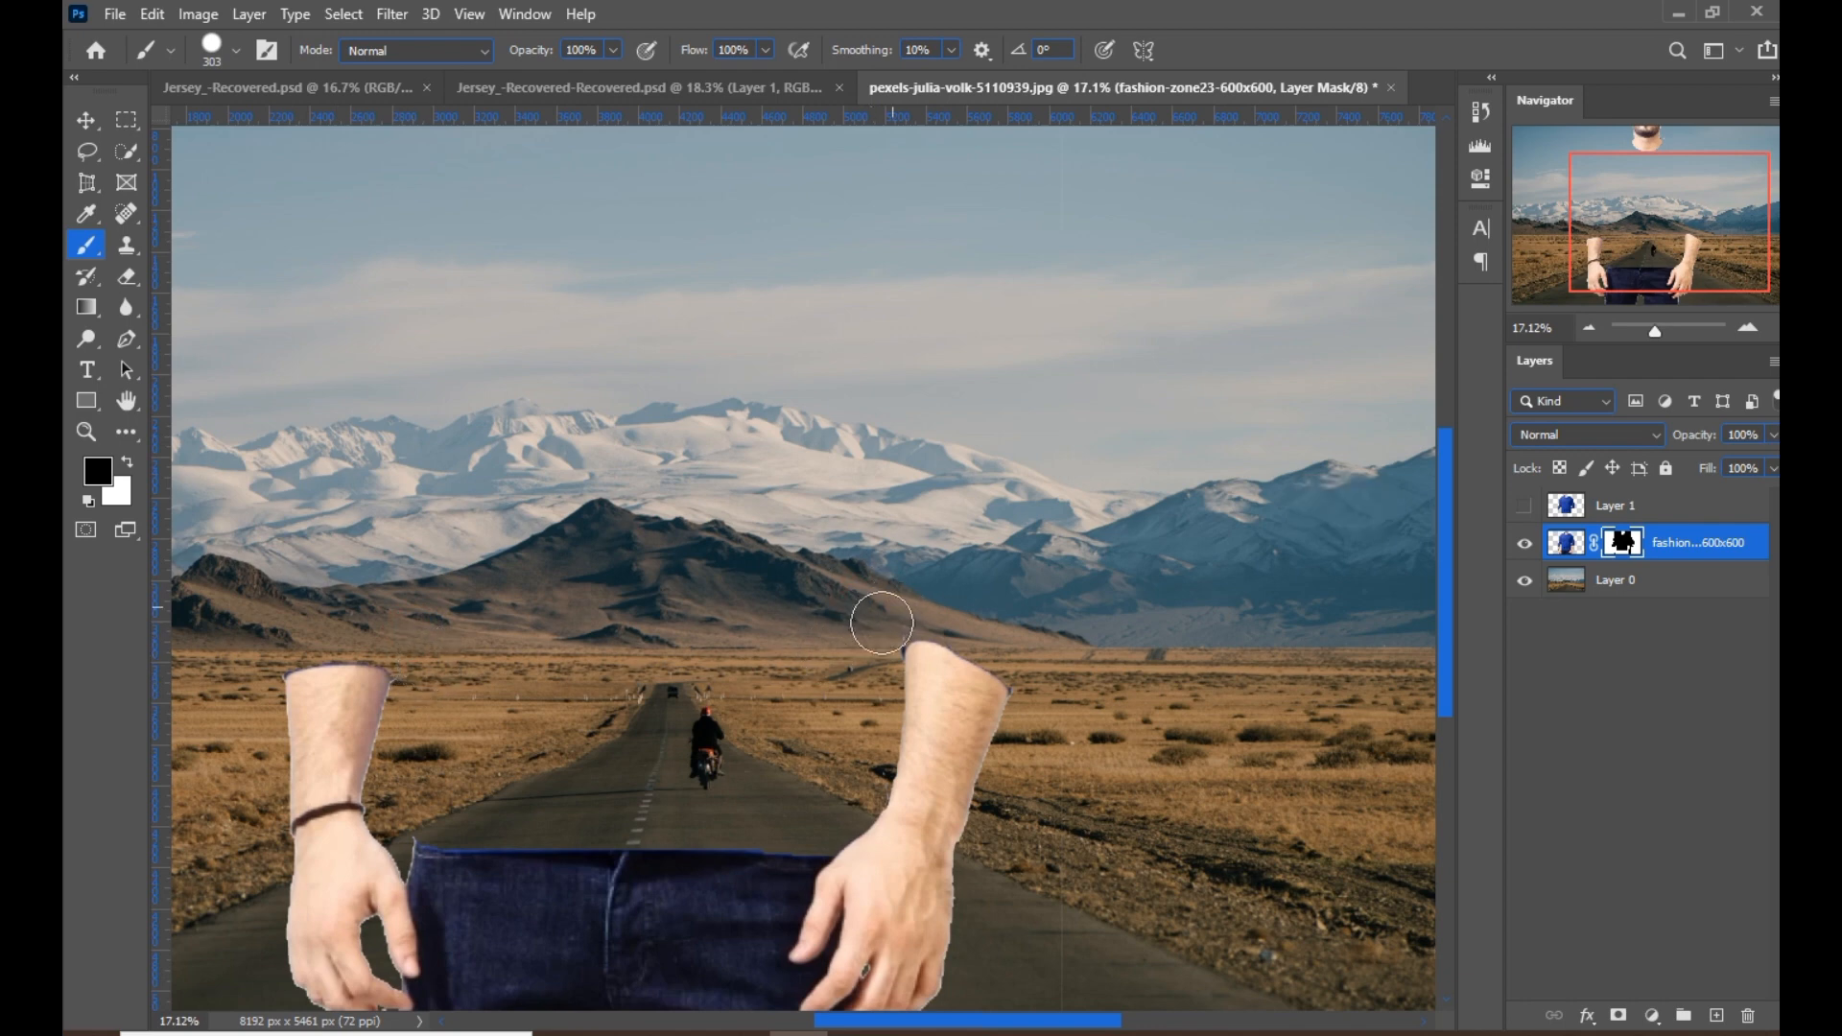
scroll(1041, 650, down, 2)
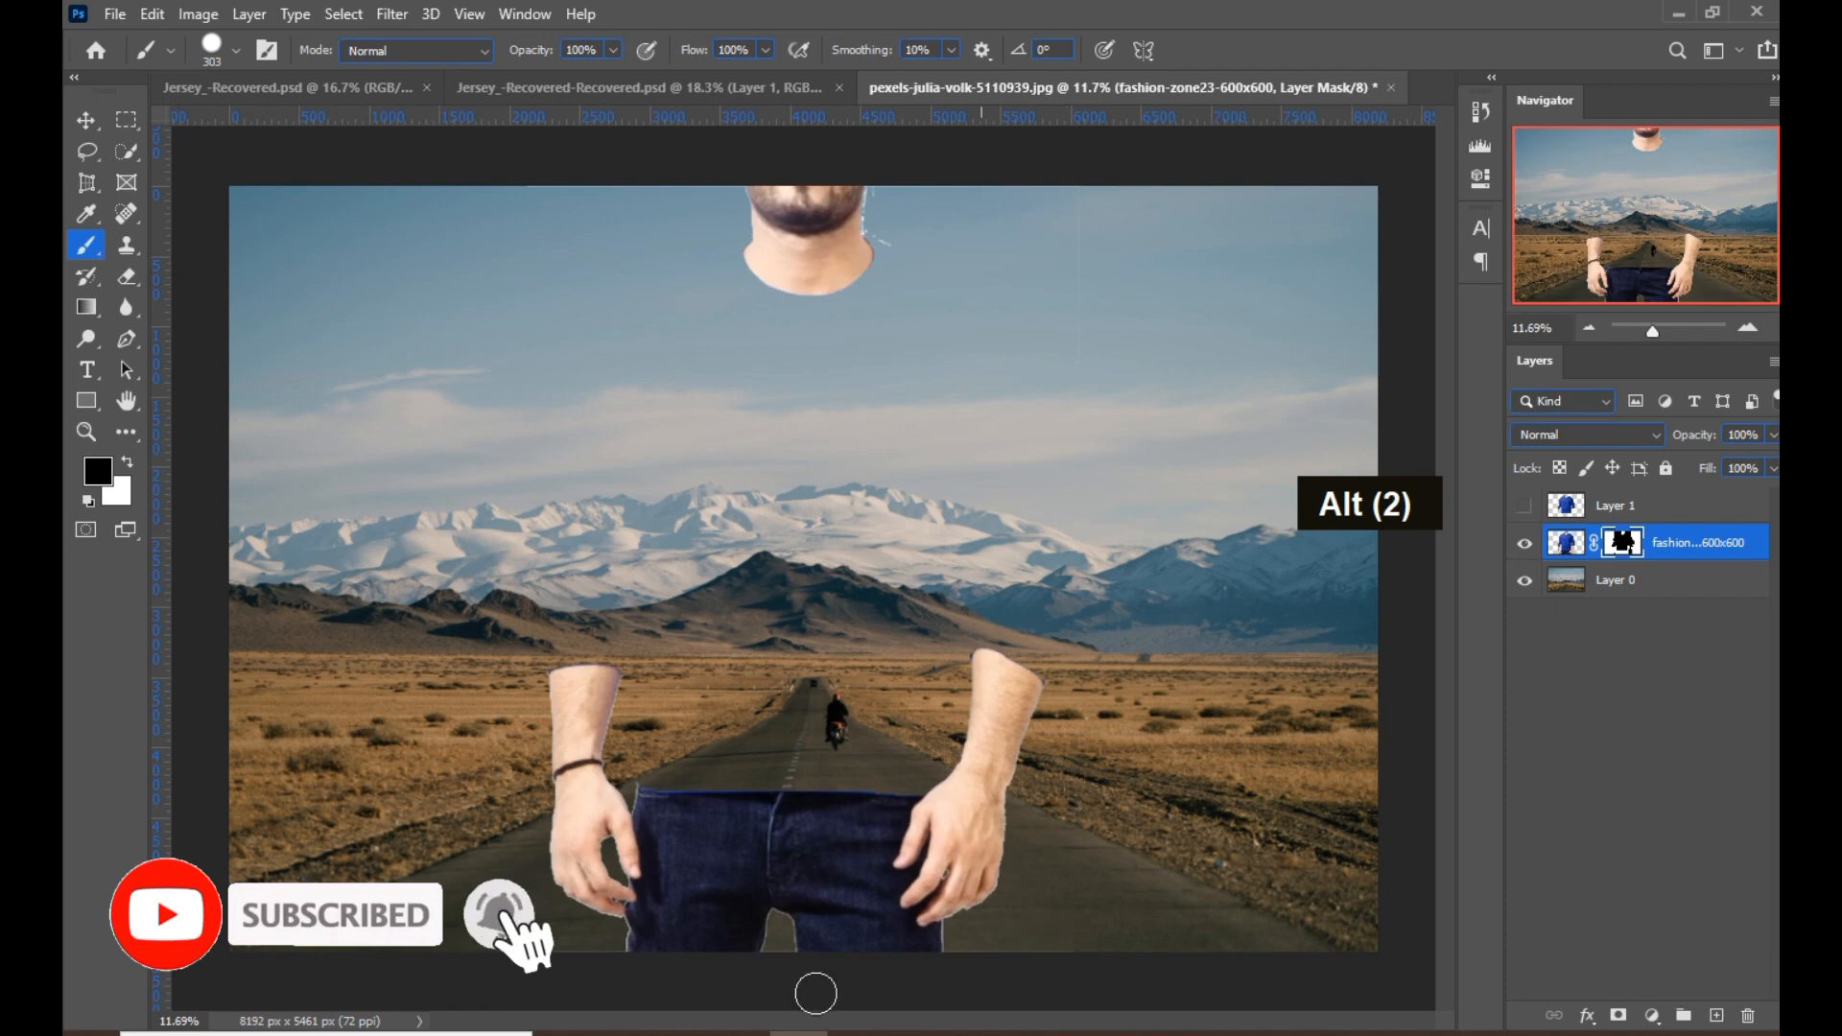
click(533, 957)
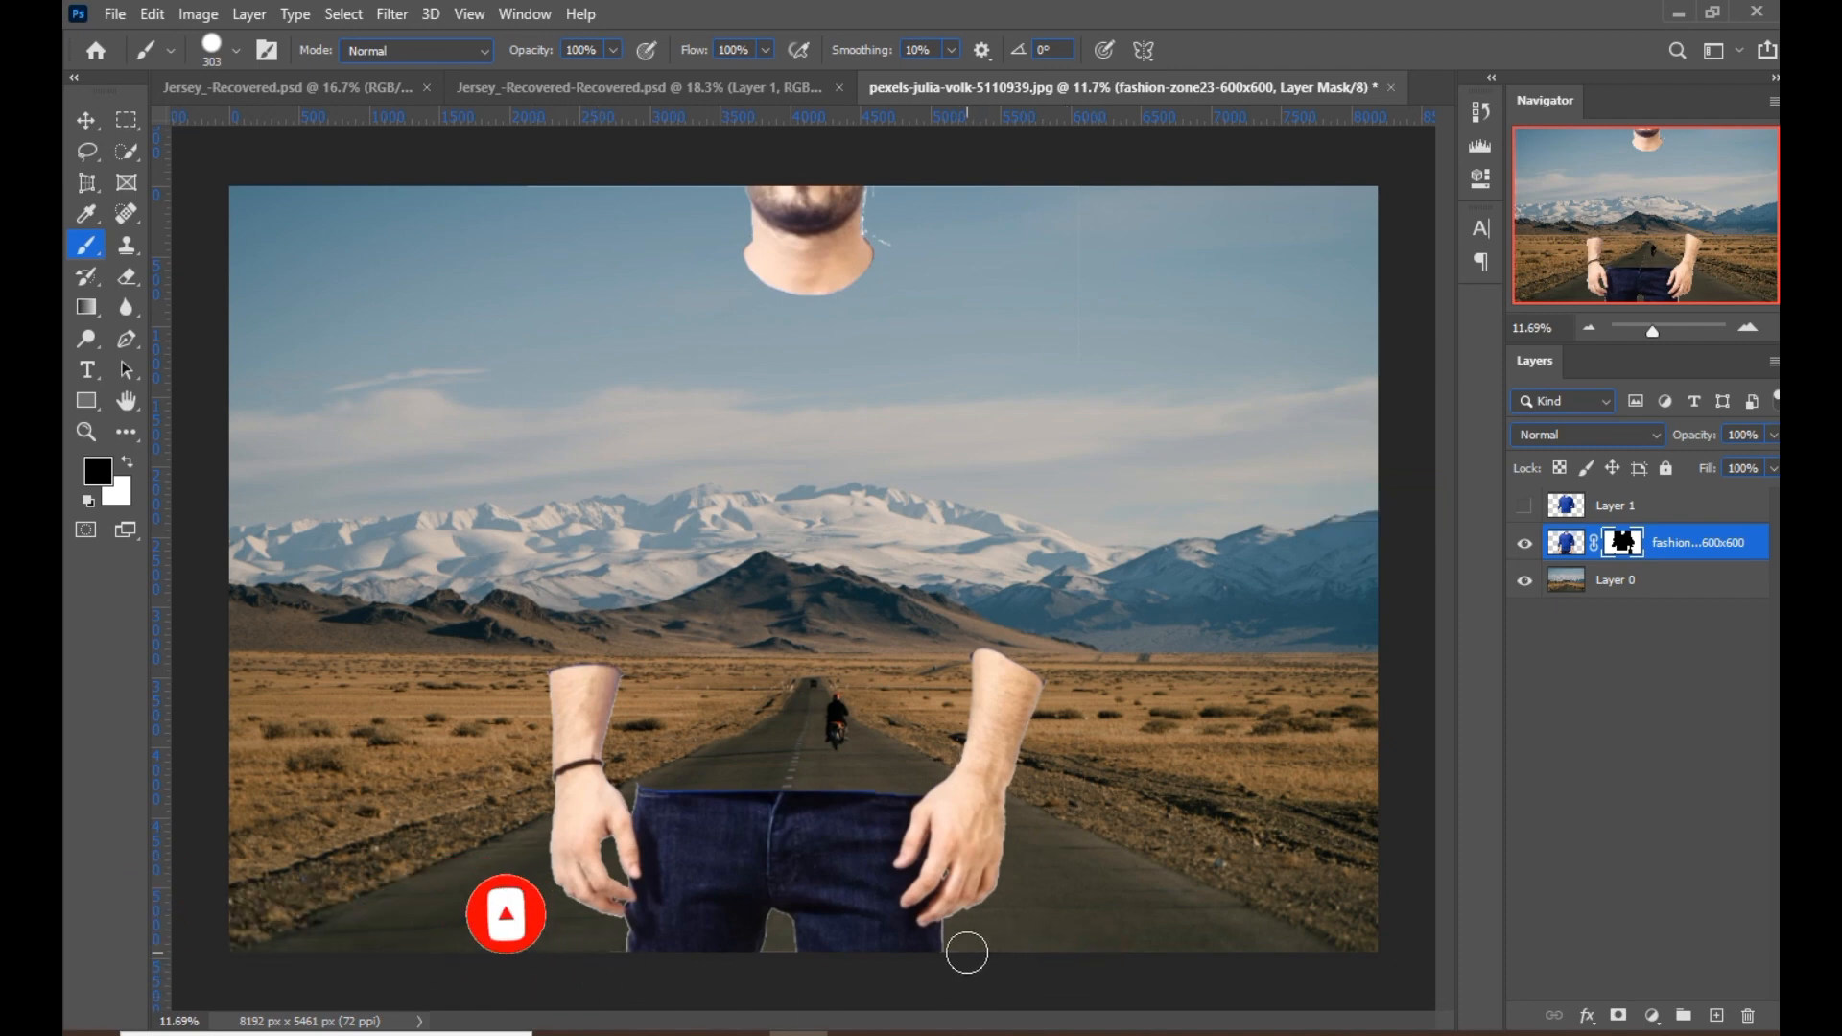
Paint black on the layer mask to erase the white leftover specks beside the man's neck and jaw.
scroll(965, 401, up, 5)
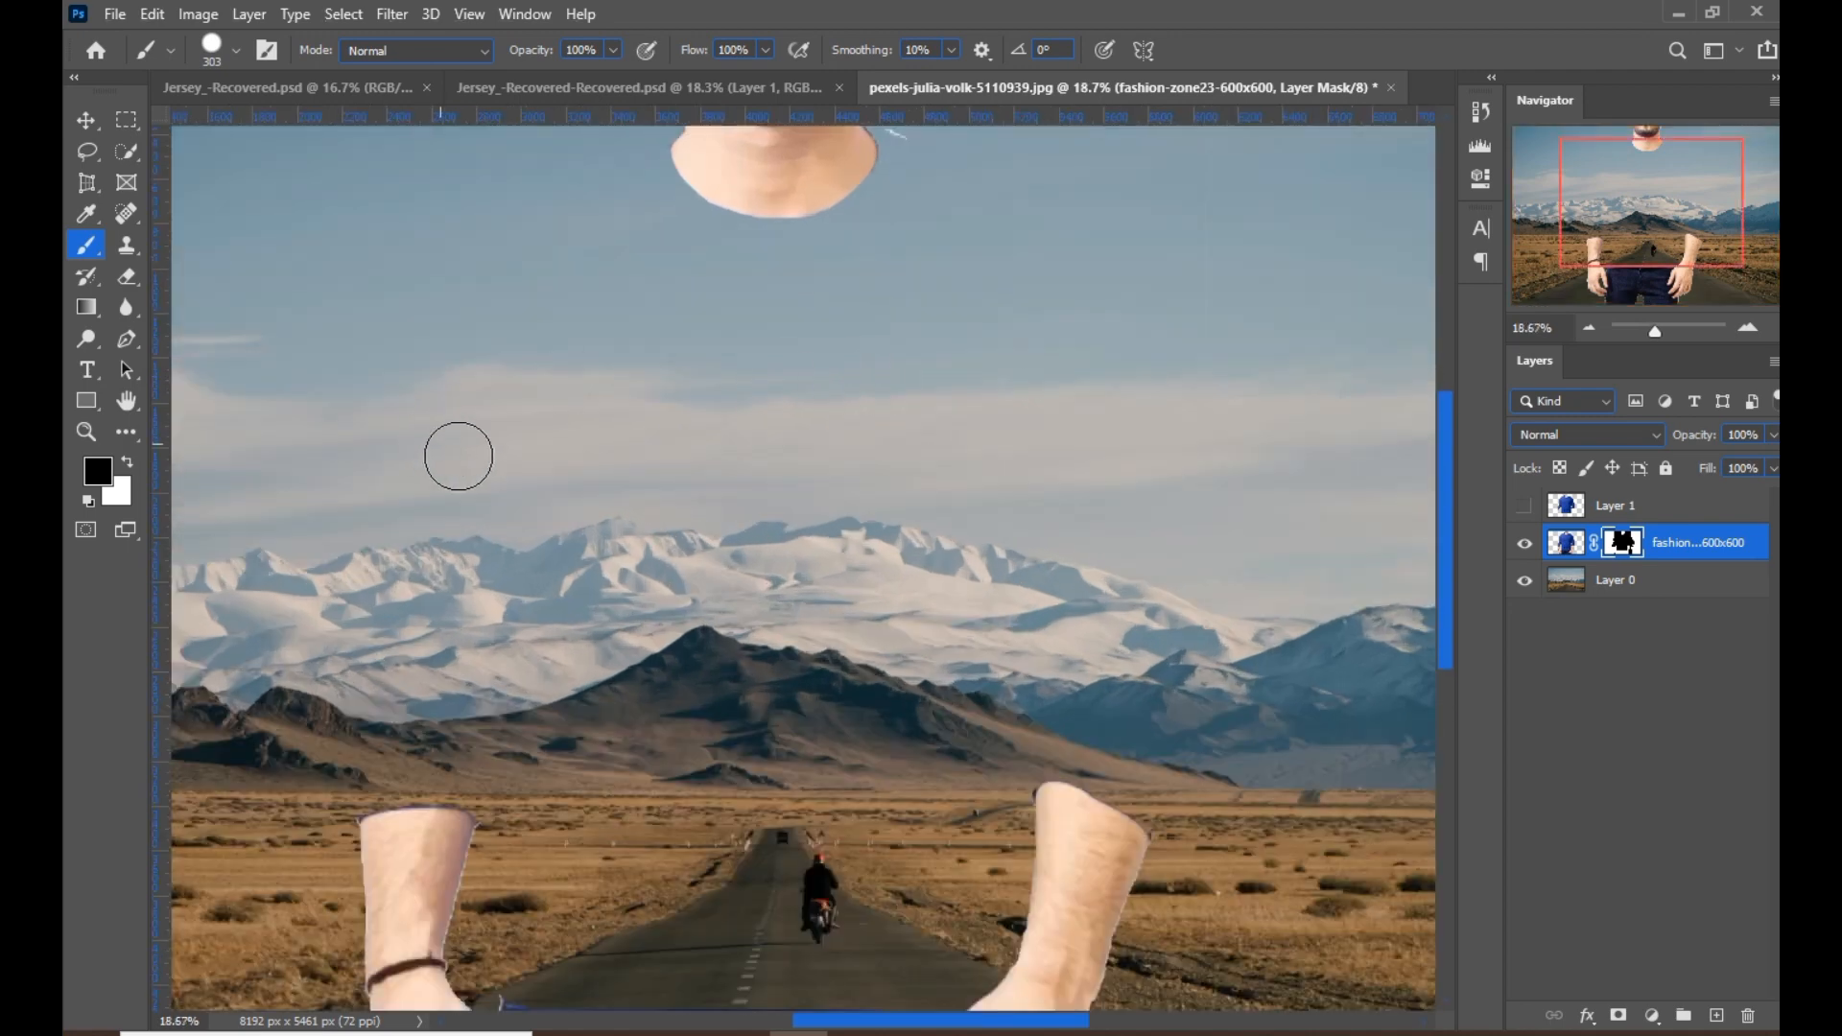
key(space)
drag(995, 436, 840, 693)
scroll(792, 433, up, 5)
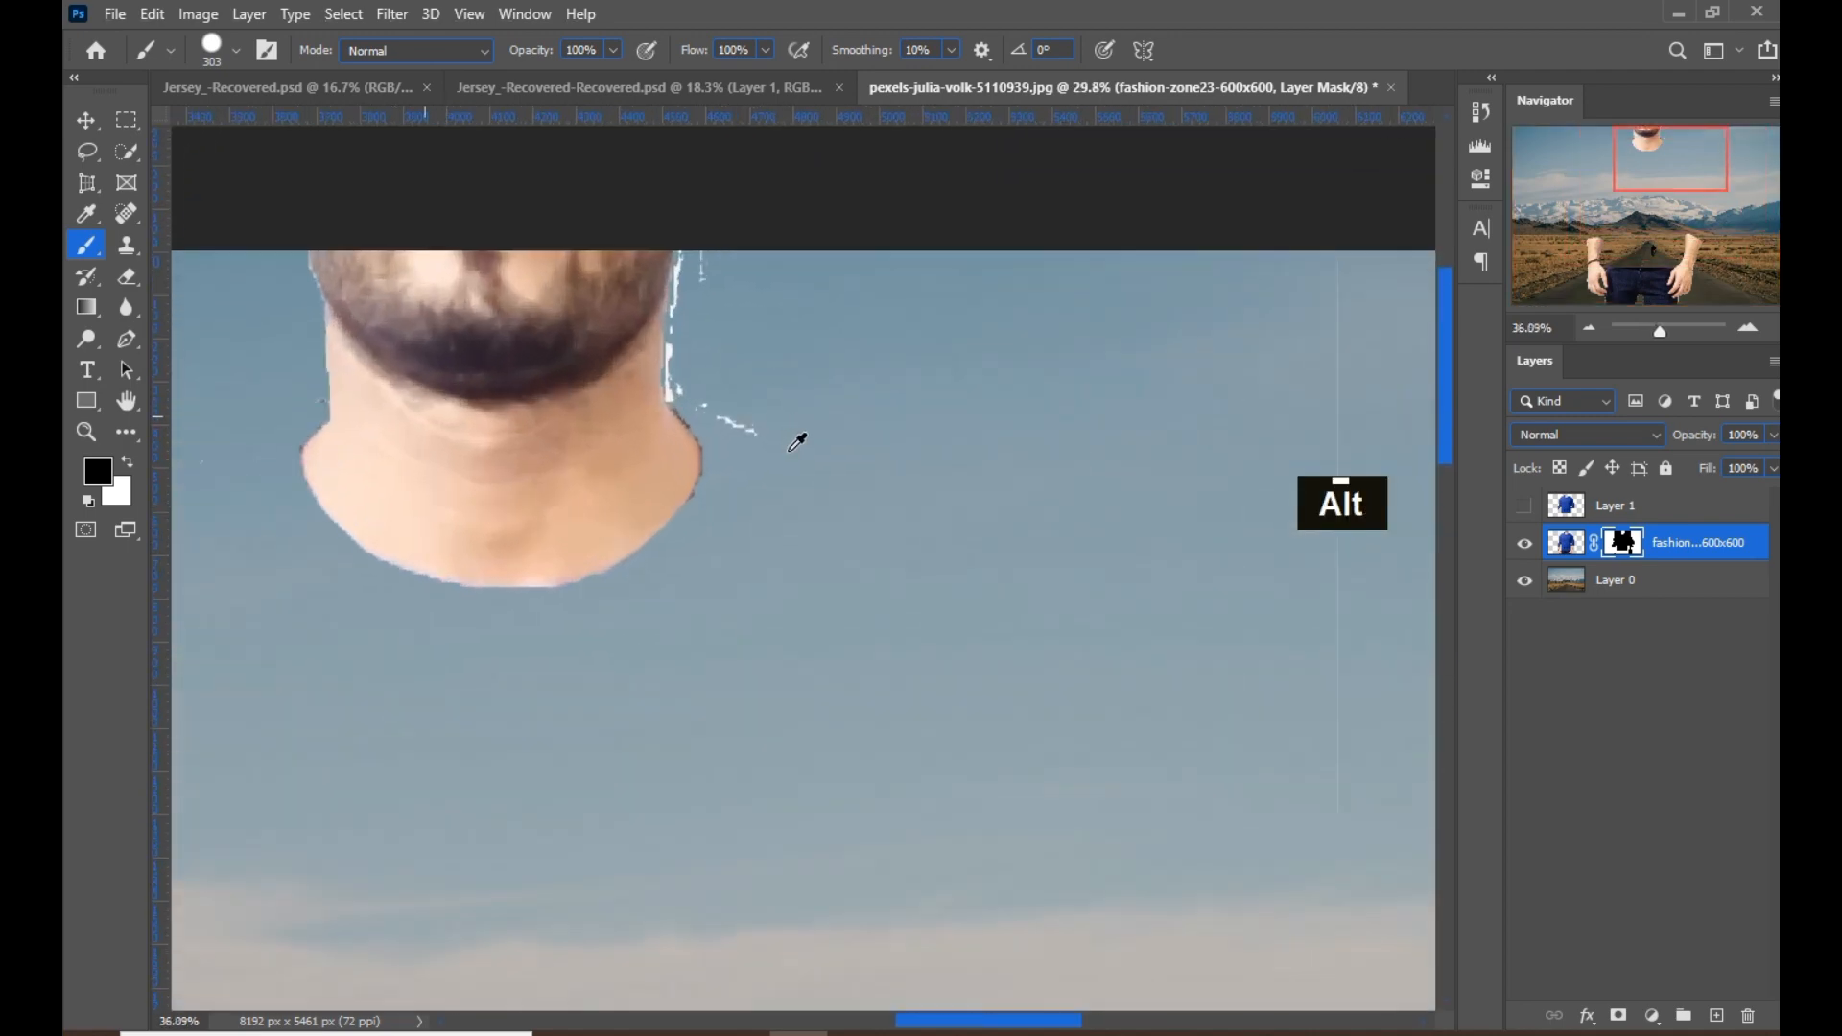
key(space)
mouse_move(781, 434)
mouse_down()
mouse_move(793, 592)
mouse_move(822, 547)
mouse_move(761, 481)
mouse_move(747, 365)
mouse_up()
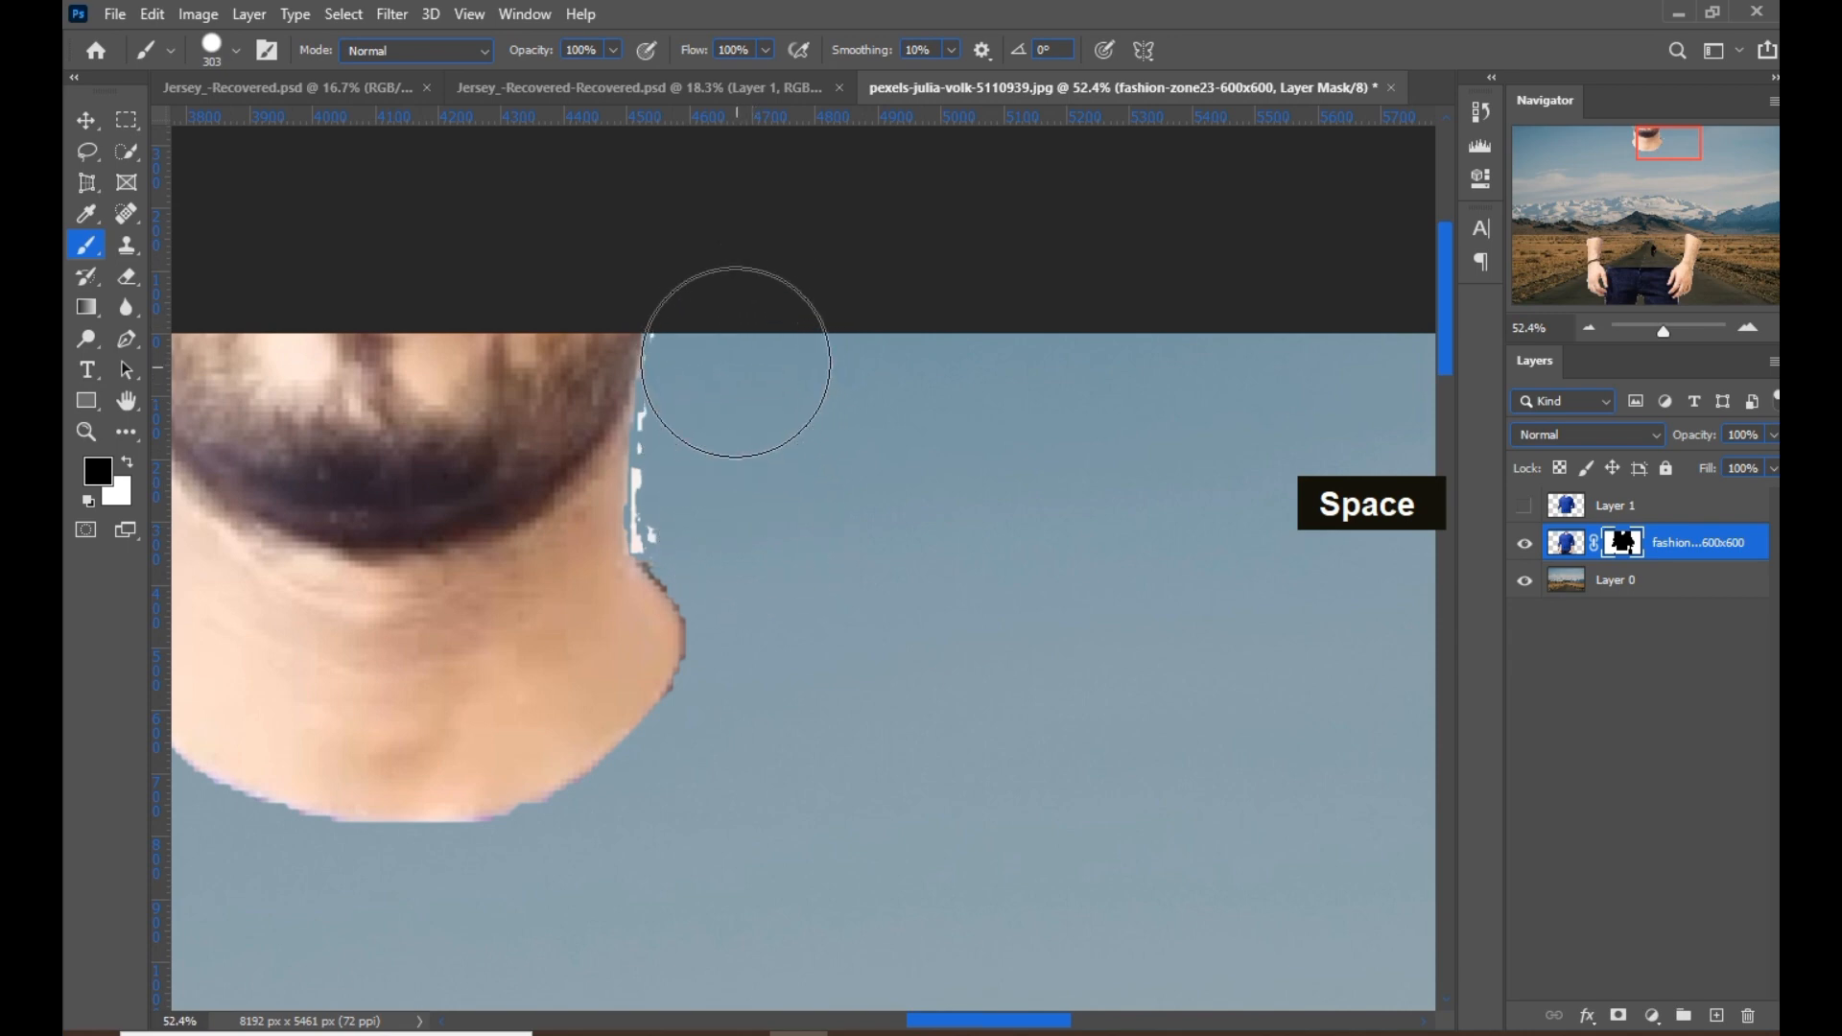
mouse_move(735, 432)
mouse_down()
mouse_move(734, 499)
mouse_move(717, 504)
mouse_move(765, 537)
mouse_move(749, 510)
mouse_move(733, 518)
mouse_move(778, 598)
mouse_move(771, 785)
mouse_move(767, 703)
mouse_move(748, 738)
mouse_move(784, 622)
mouse_move(771, 556)
mouse_up()
scroll(837, 499, down, 5)
scroll(848, 488, down, 8)
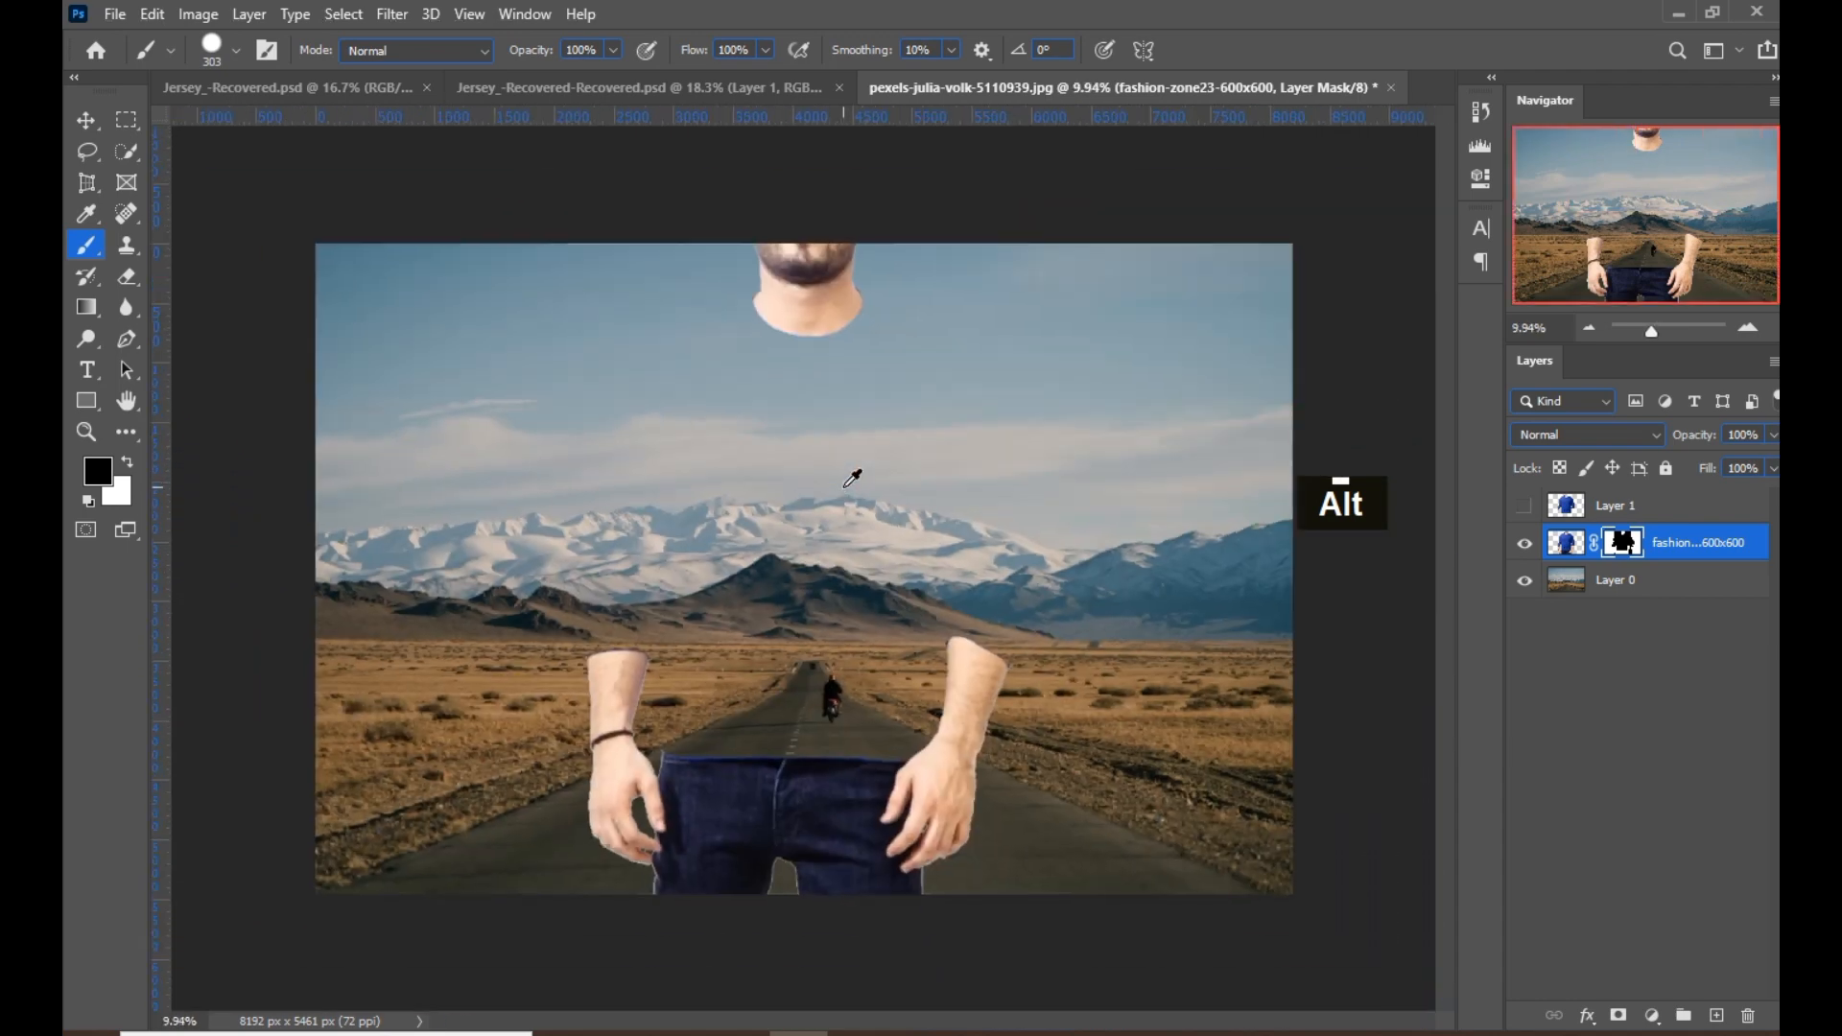
Switch to the Move tool, select Layer 1 and make the shirt visible.
click(84, 121)
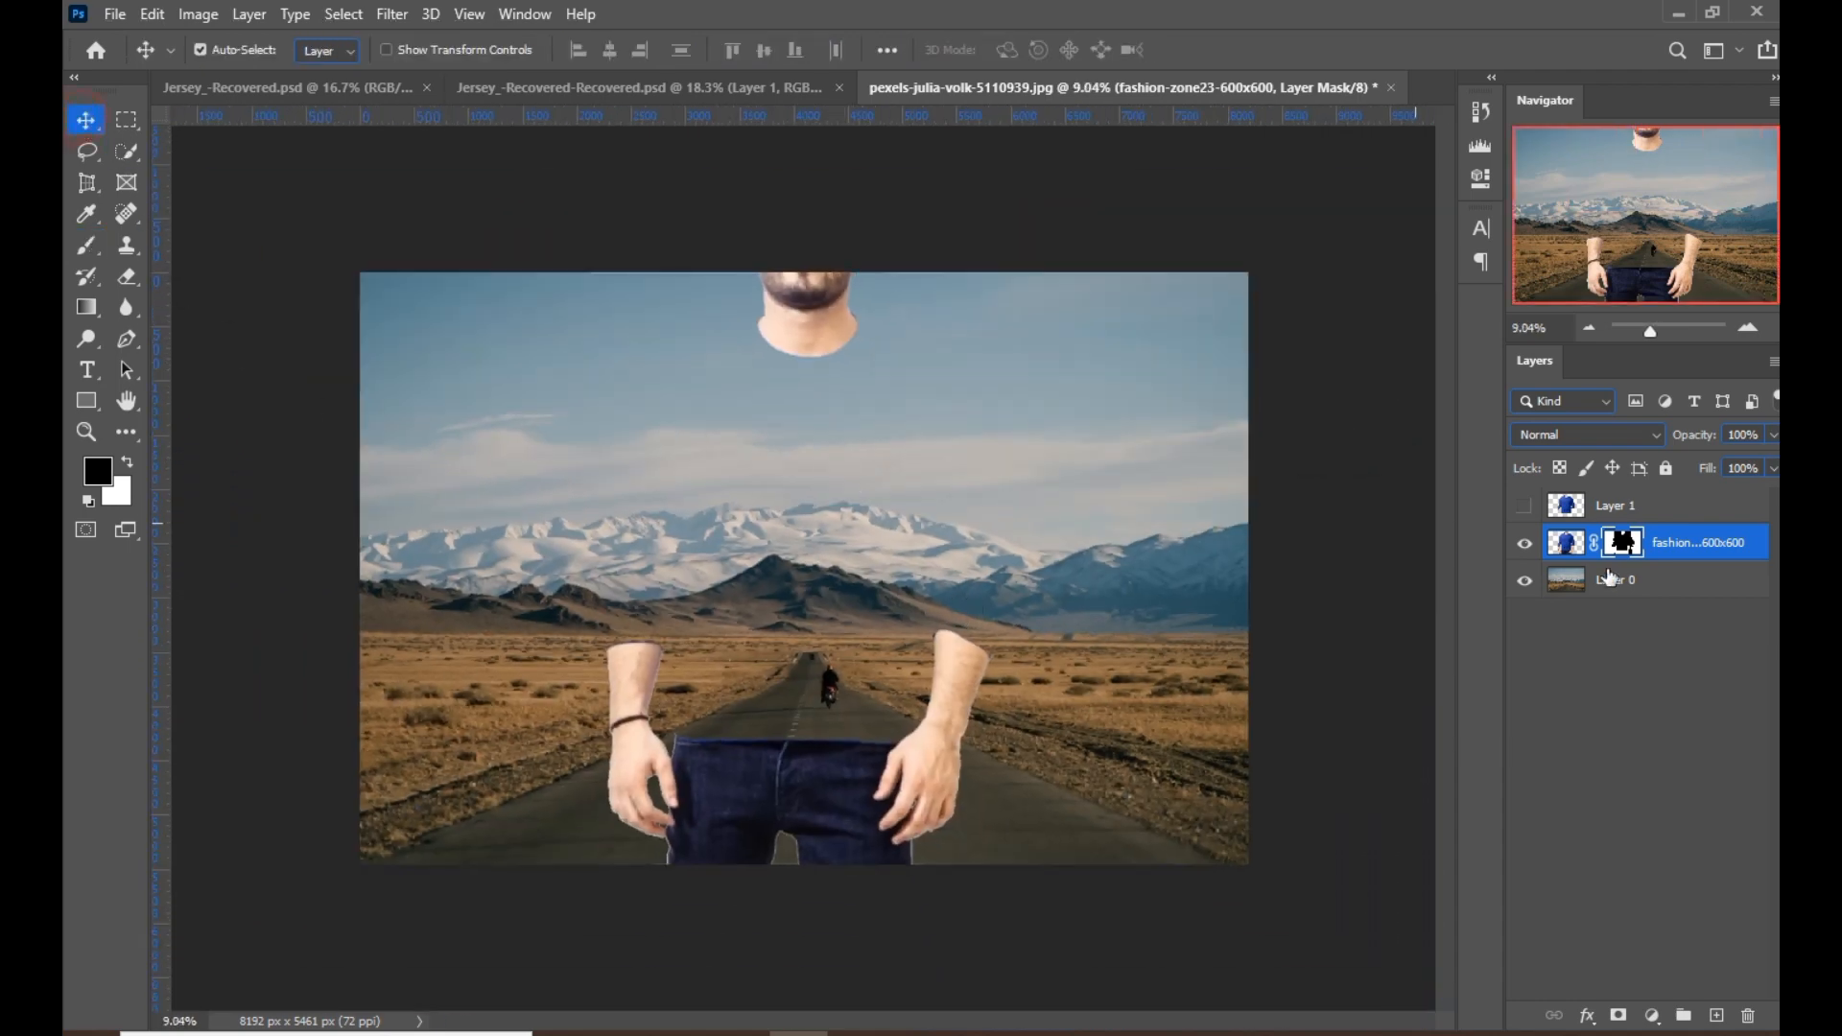
click(1631, 509)
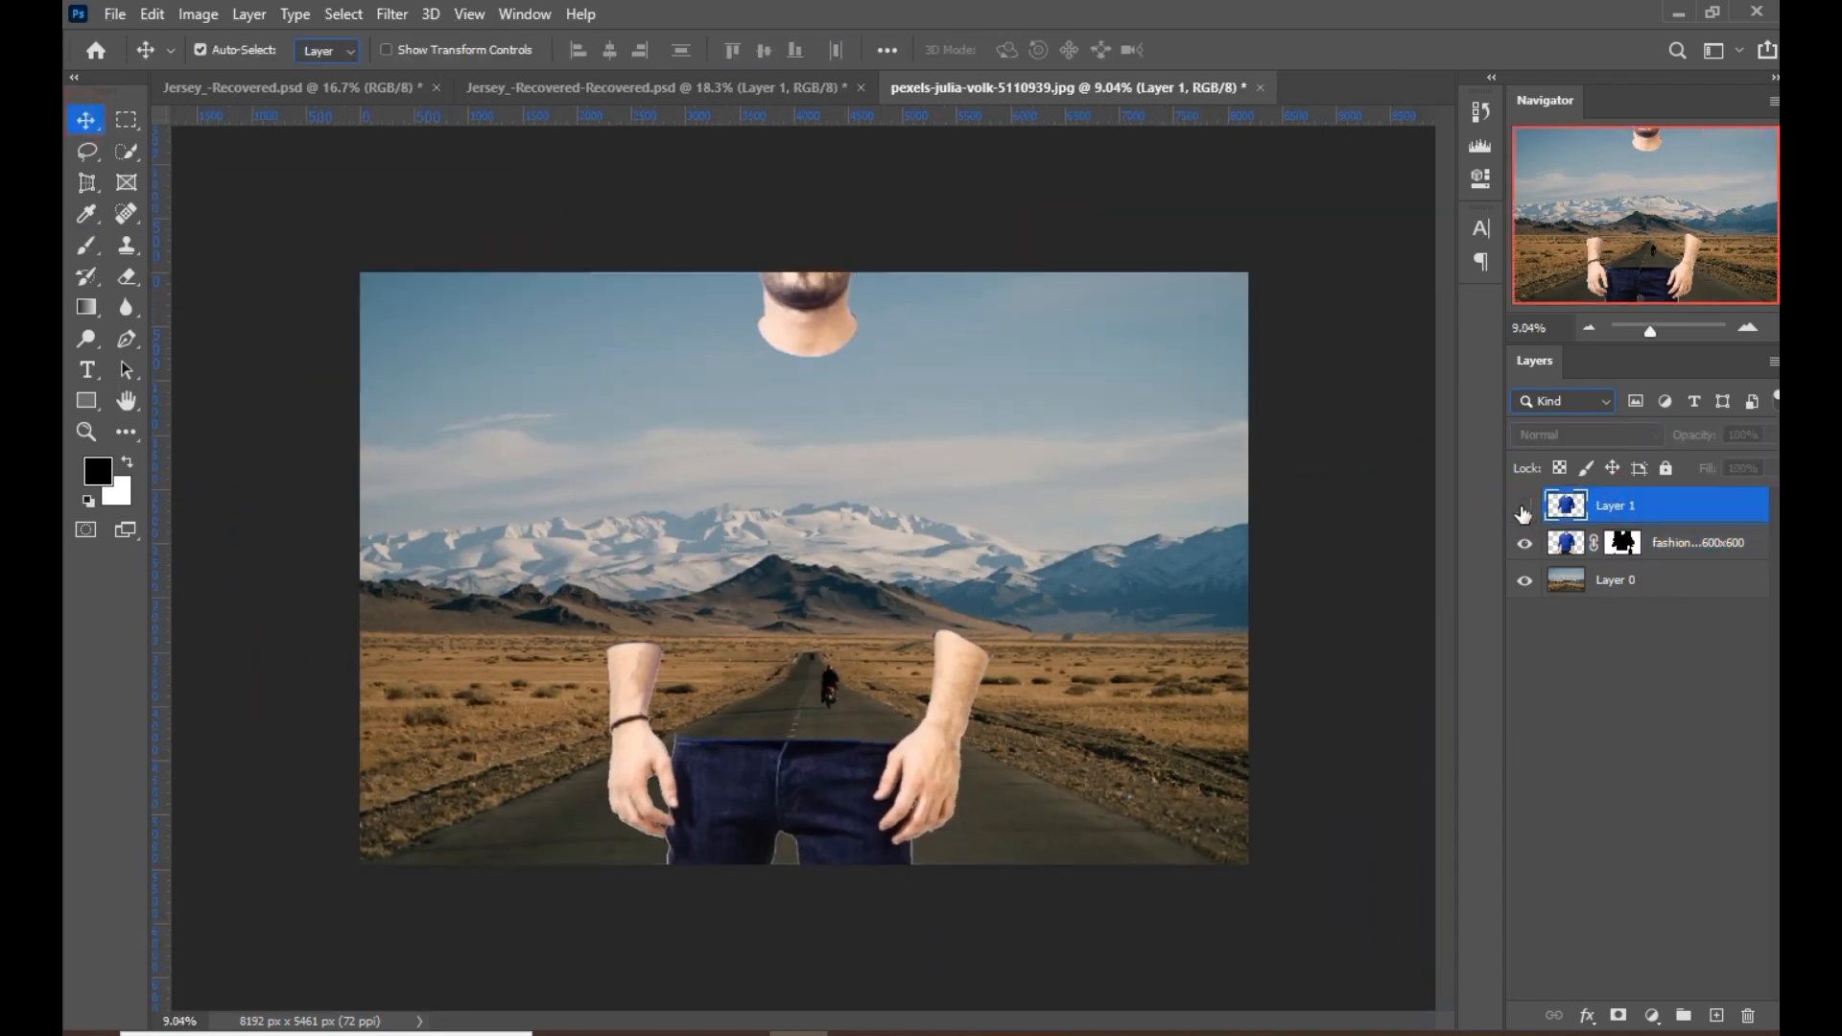
click(1524, 507)
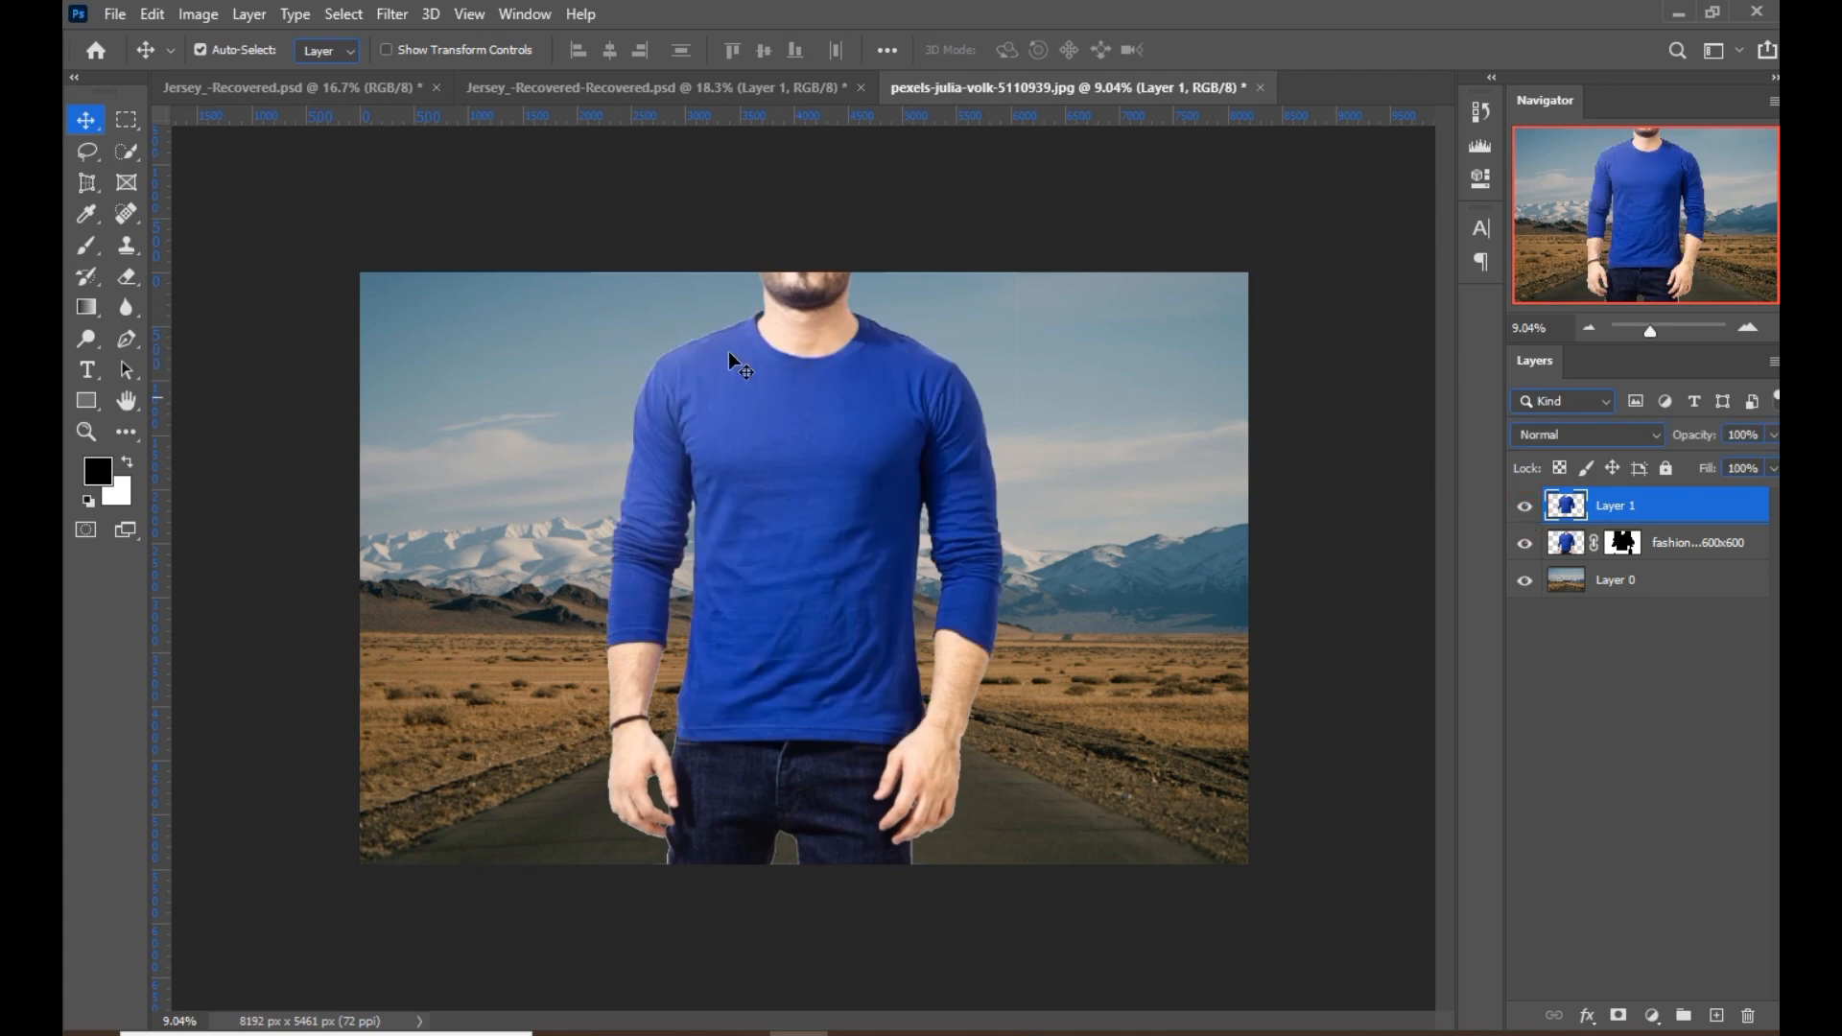
Desaturate the shirt on Layer 1 and set the layer's blend mode to Overlay.
click(199, 15)
mouse_move(236, 79)
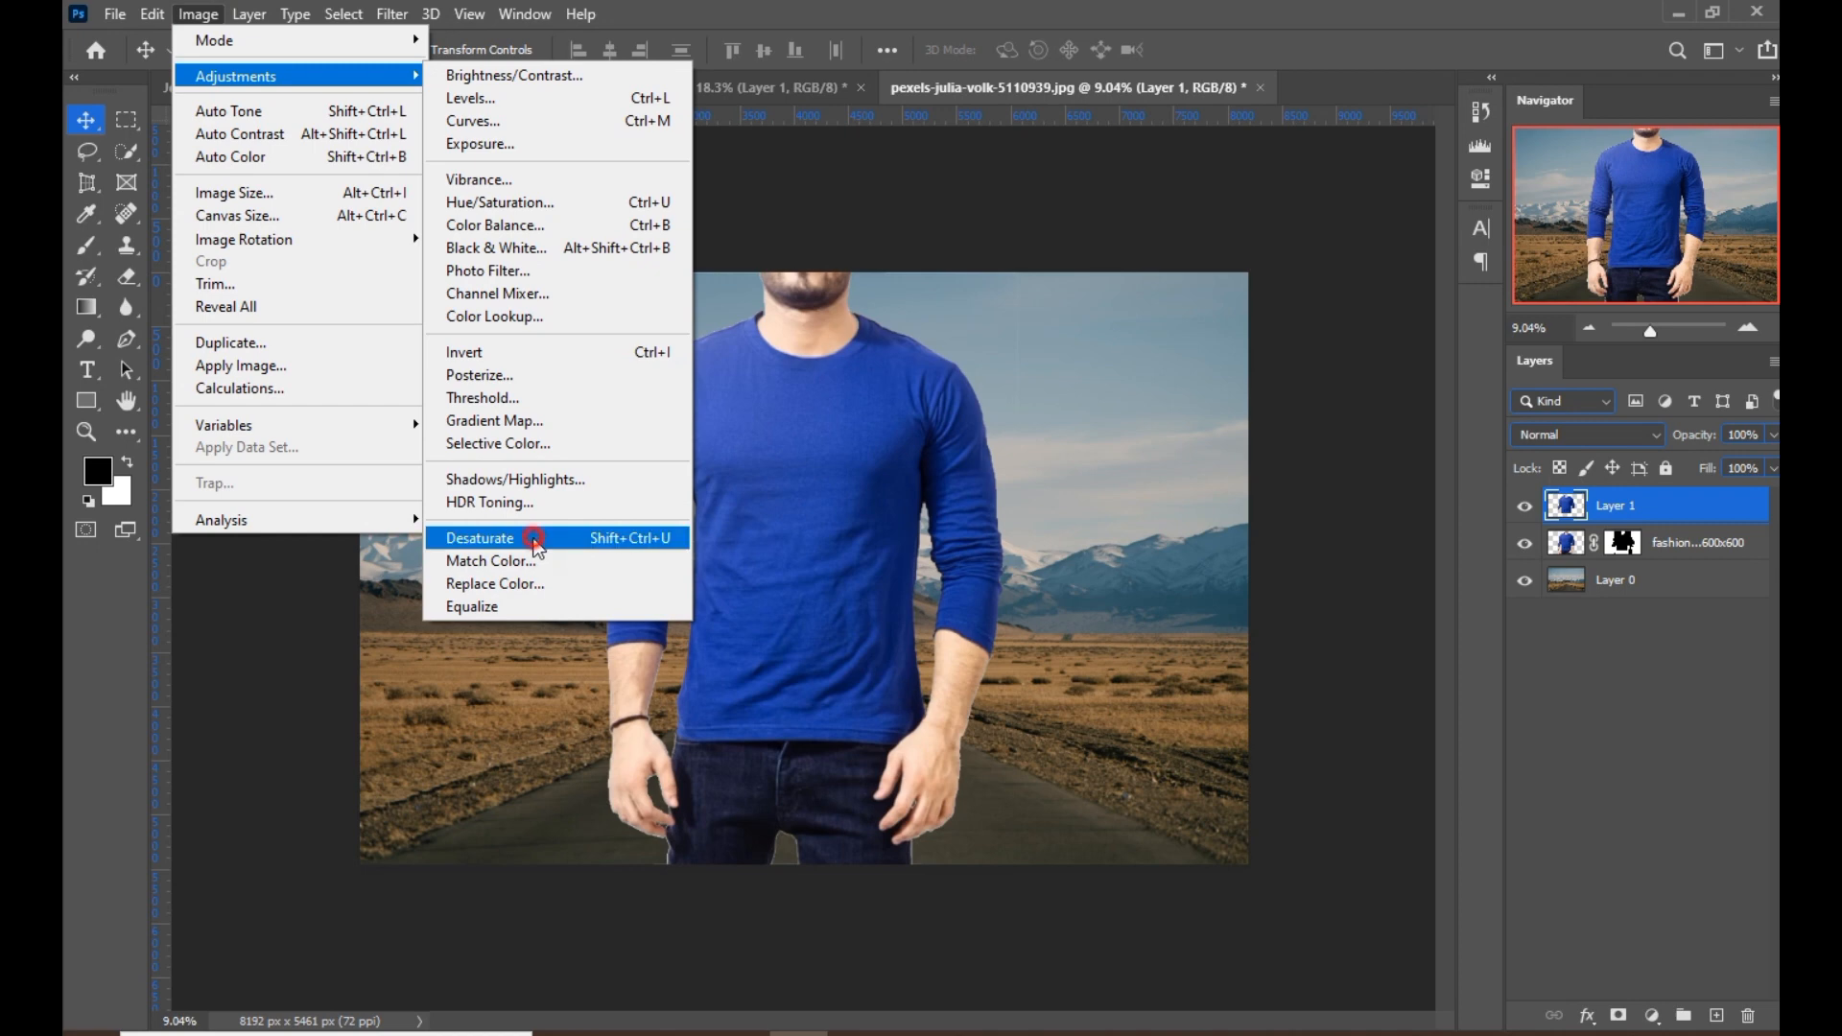
click(534, 537)
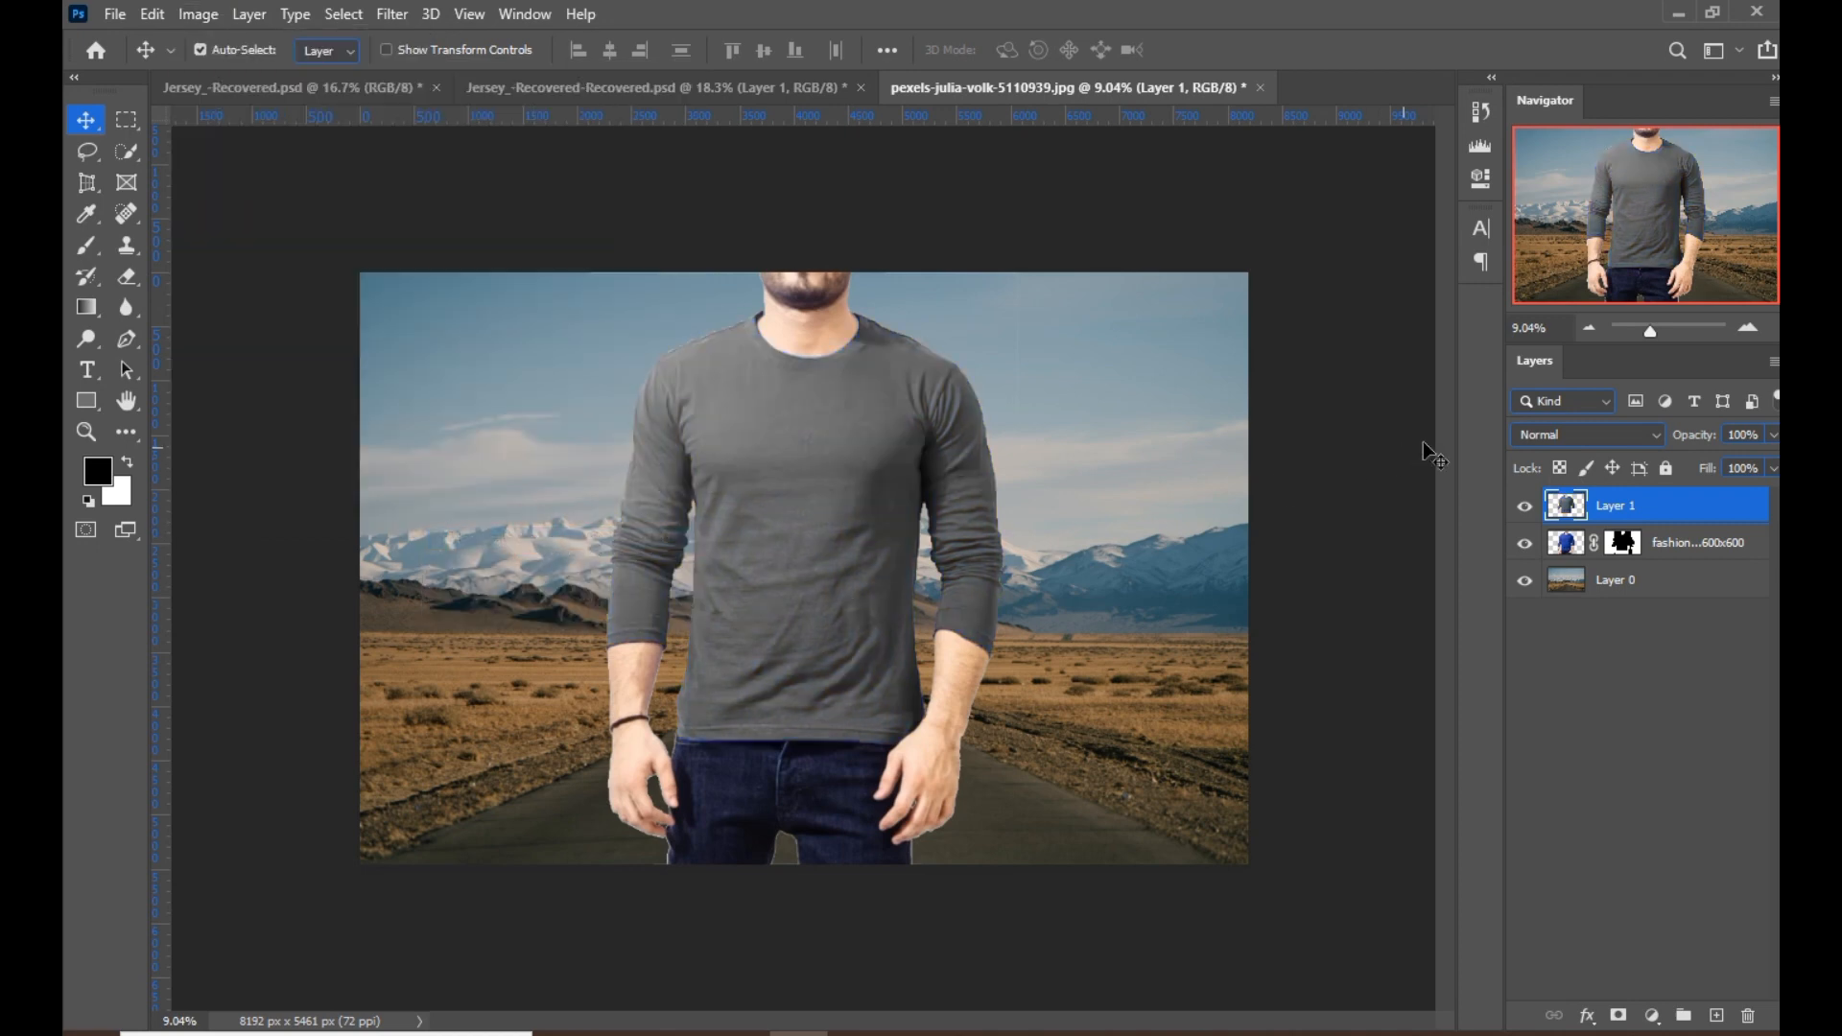
click(1533, 438)
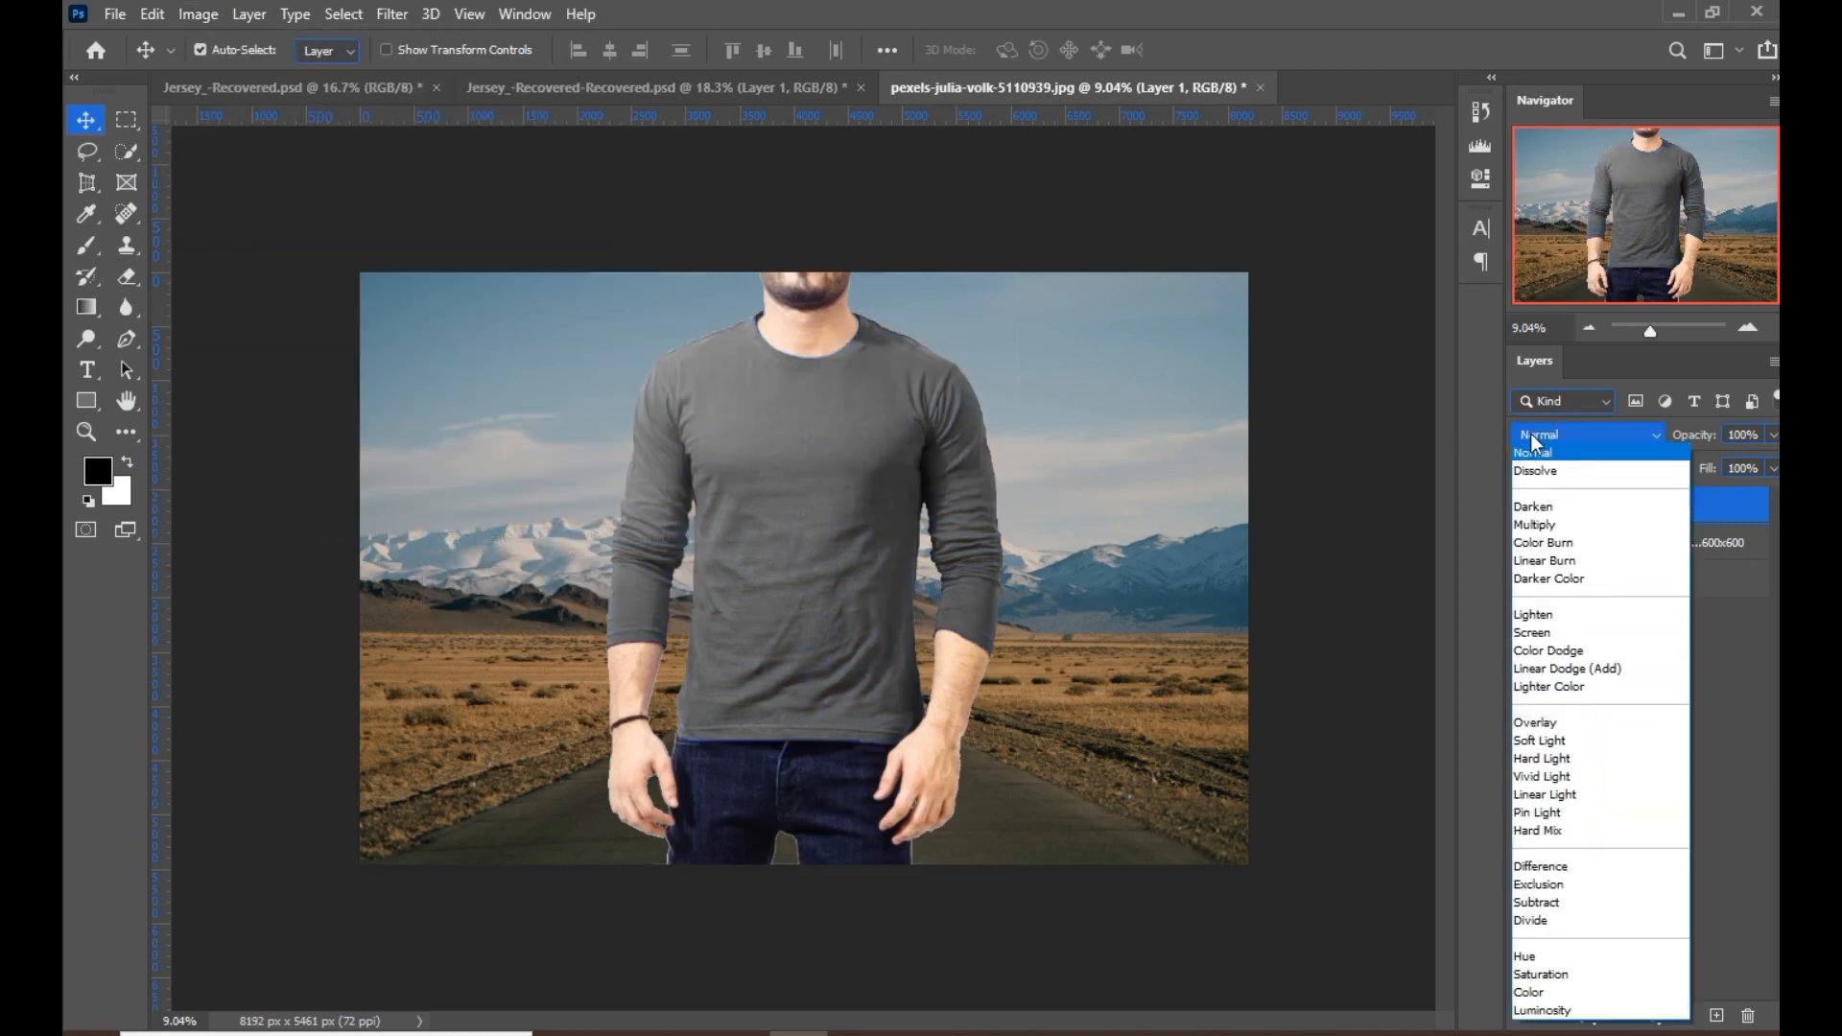
click(1535, 724)
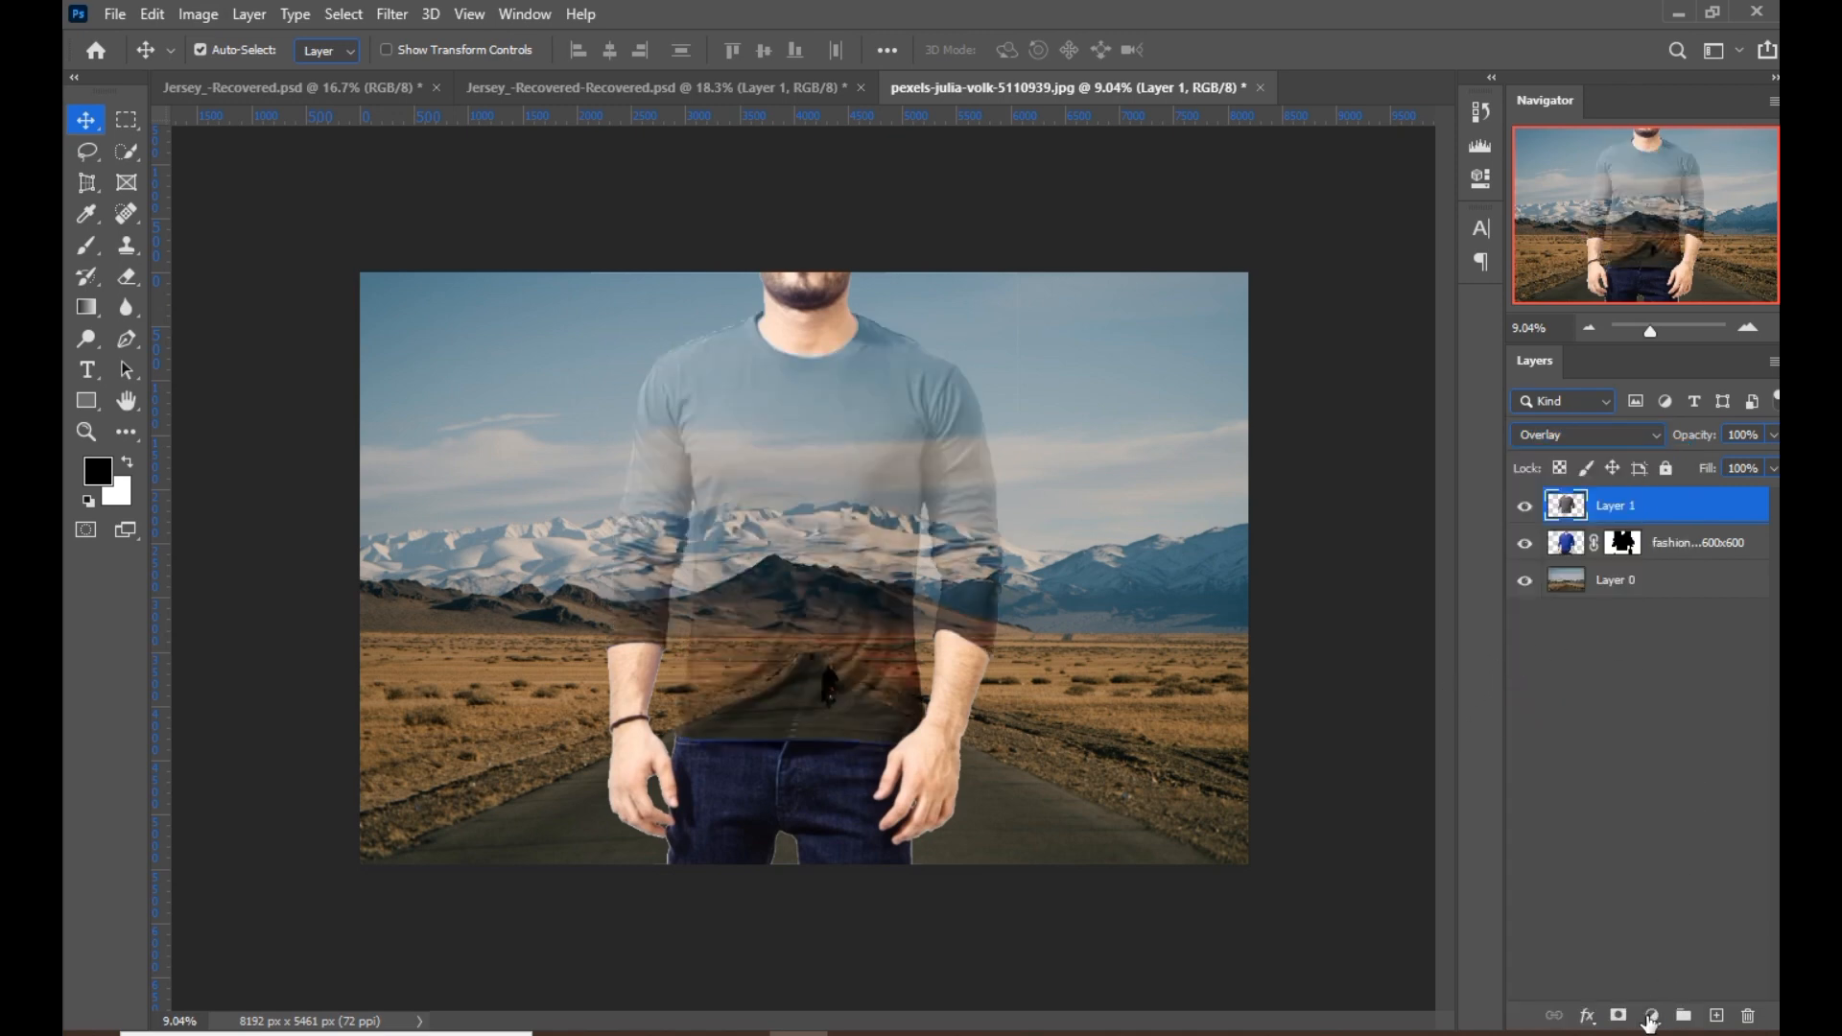
Add a Levels adjustment layer clipped to Layer 1 and lower its white input level to brighten the shirt's highlights.
click(1651, 1017)
click(1660, 690)
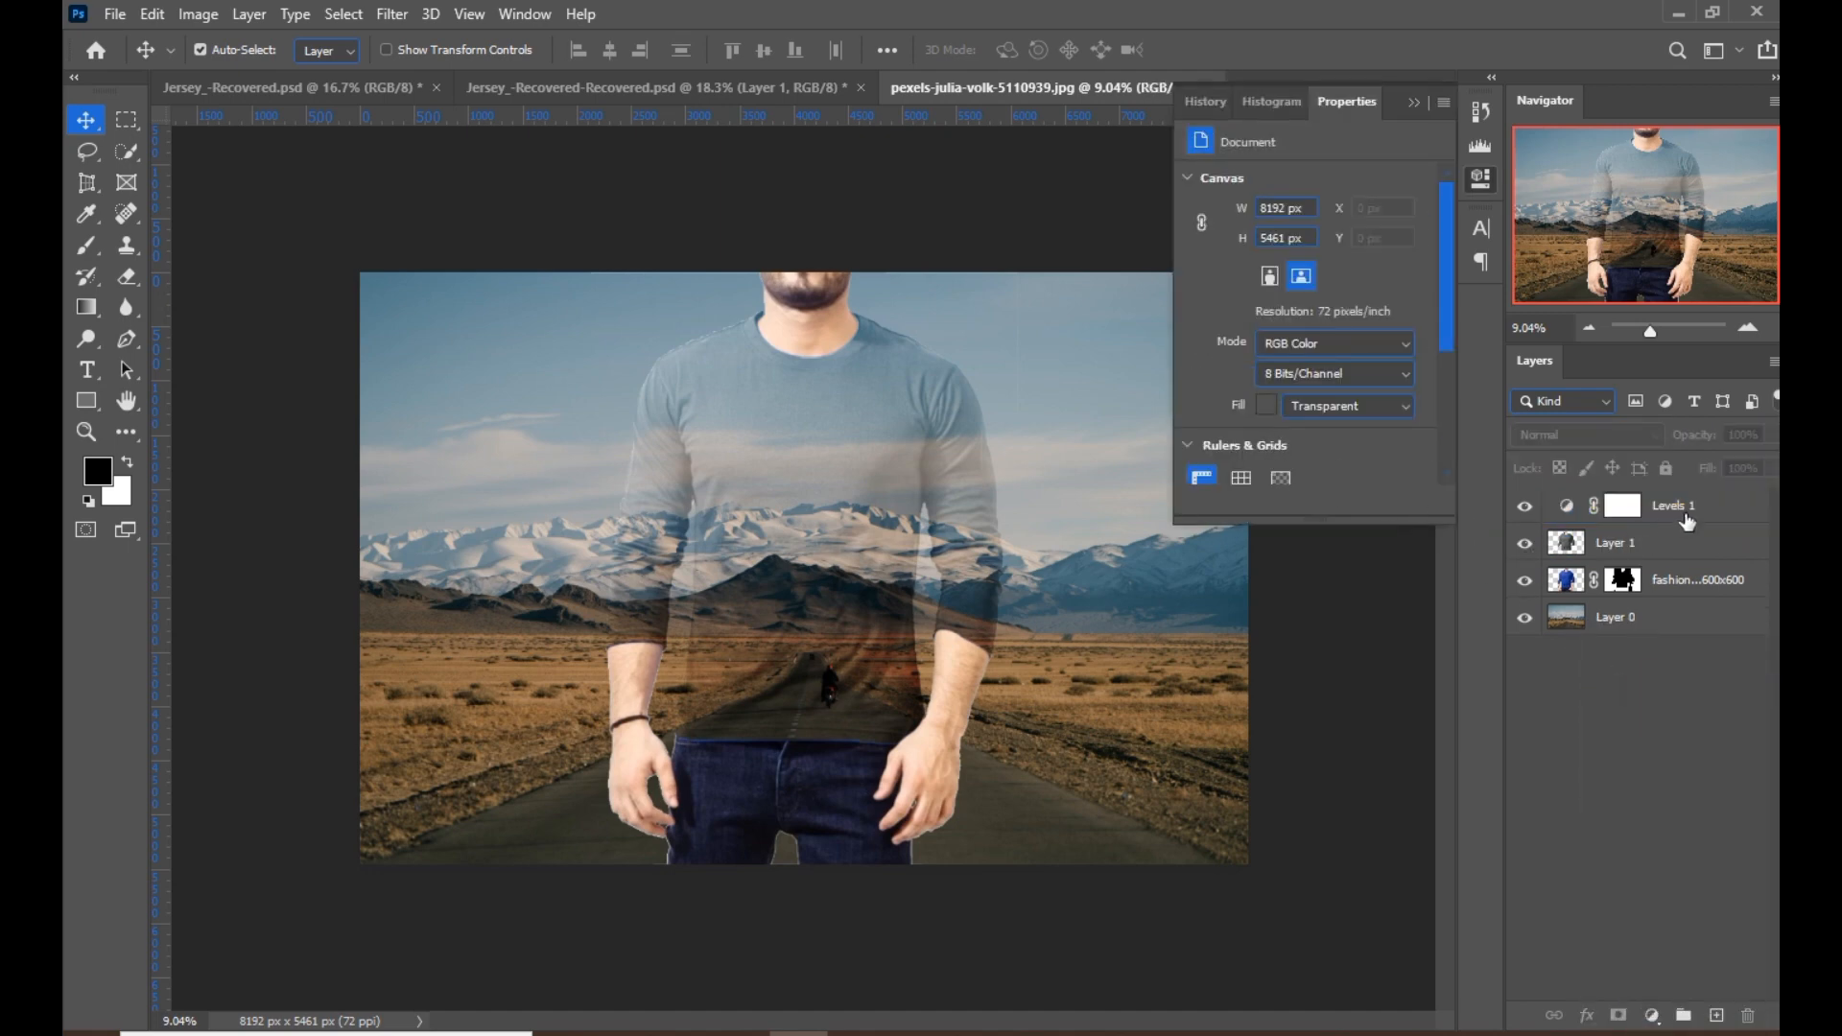
click(1687, 521)
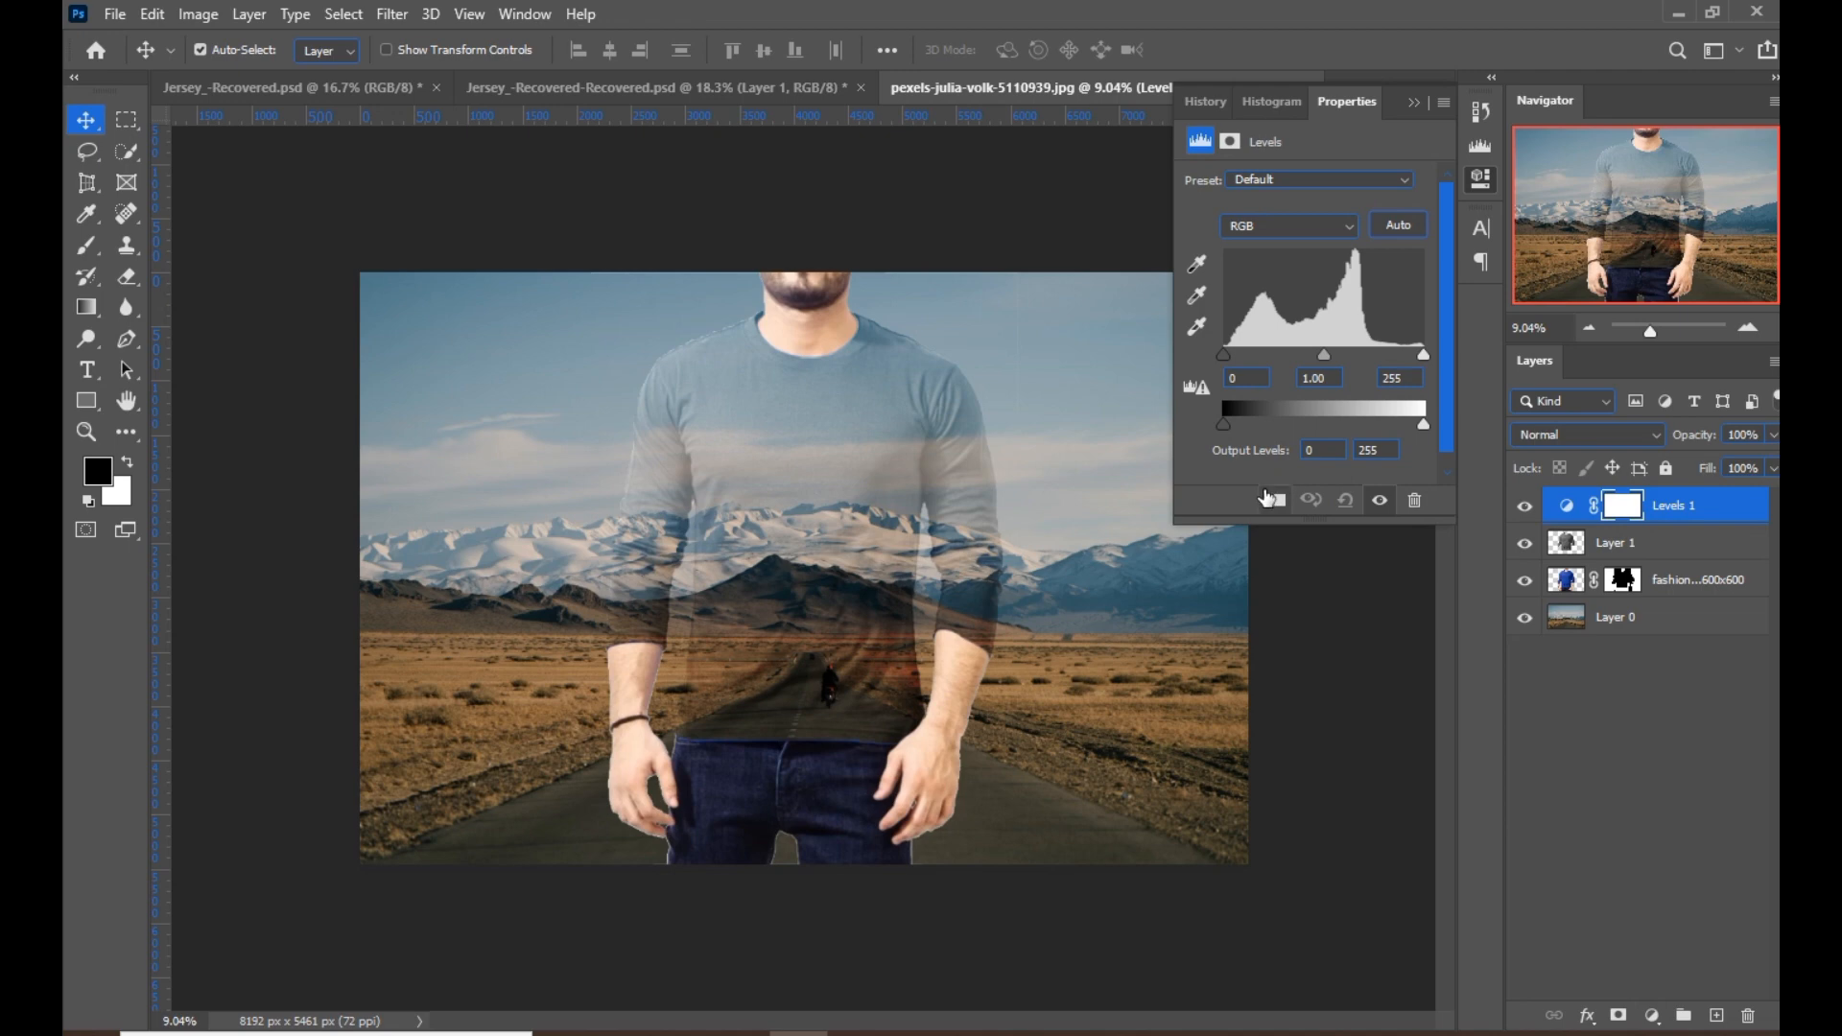
click(1269, 497)
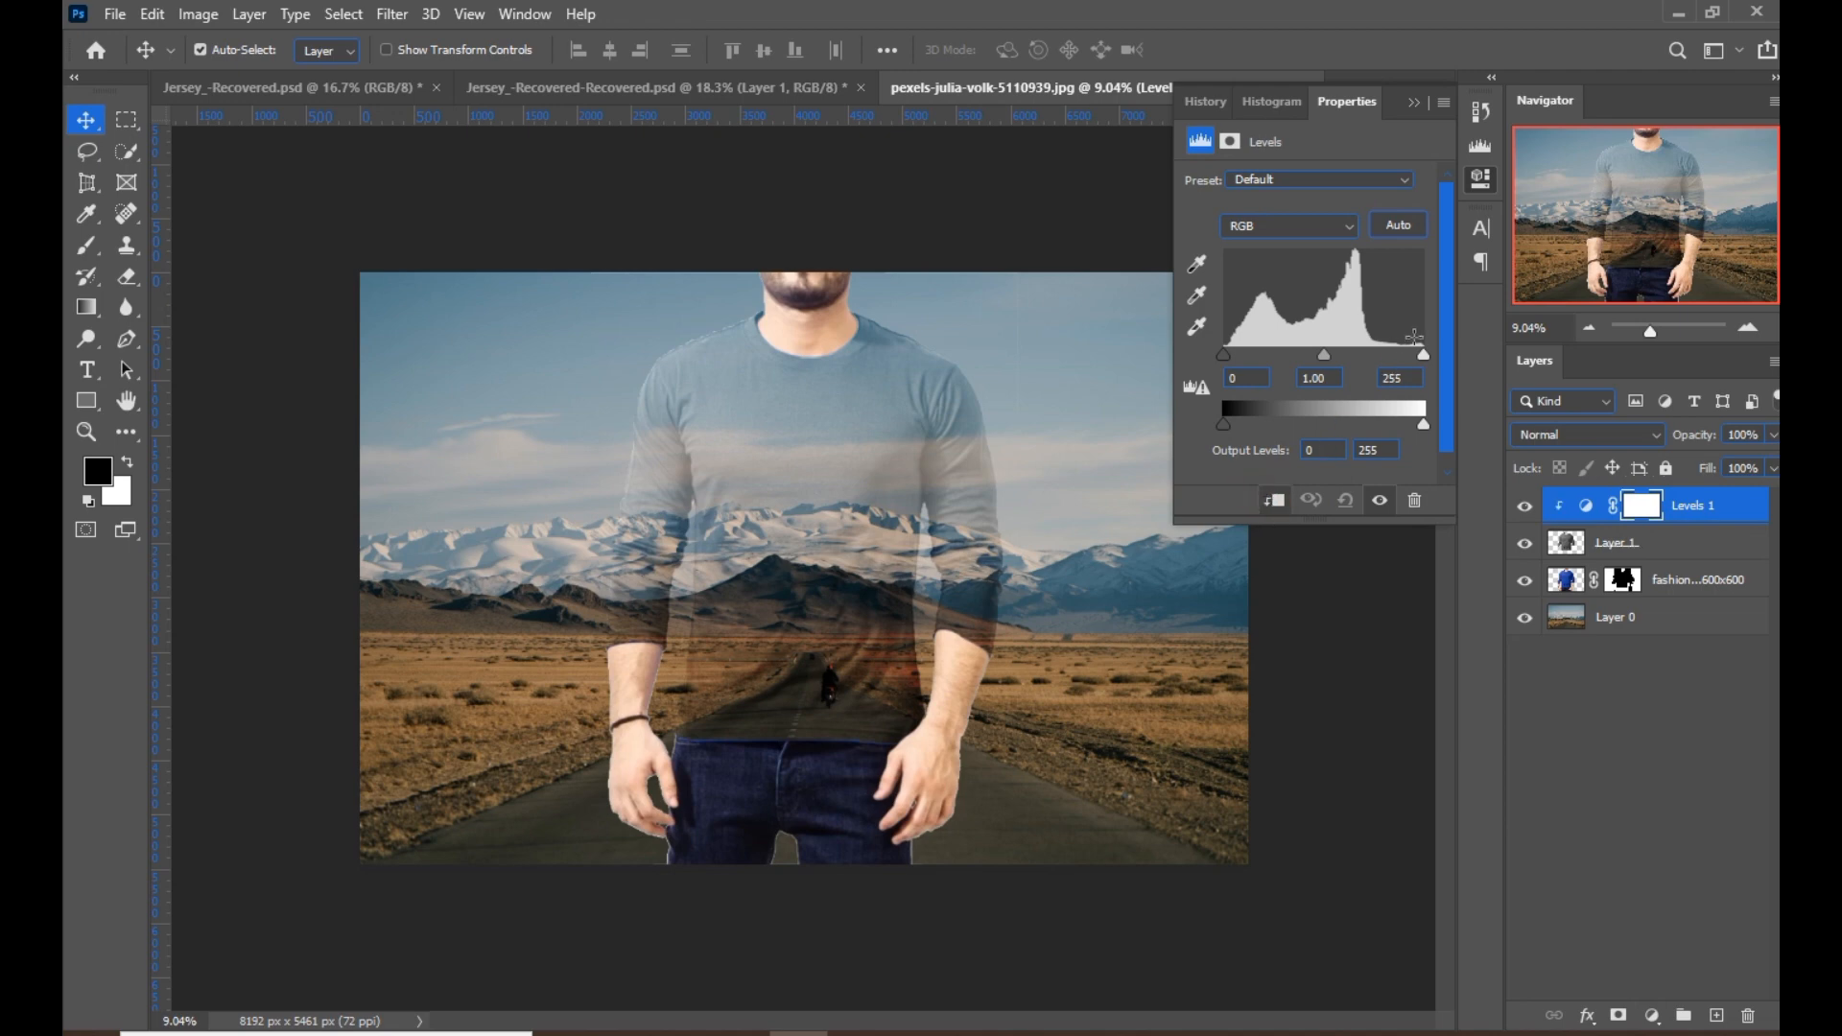
drag(1424, 354, 1399, 354)
click(1413, 101)
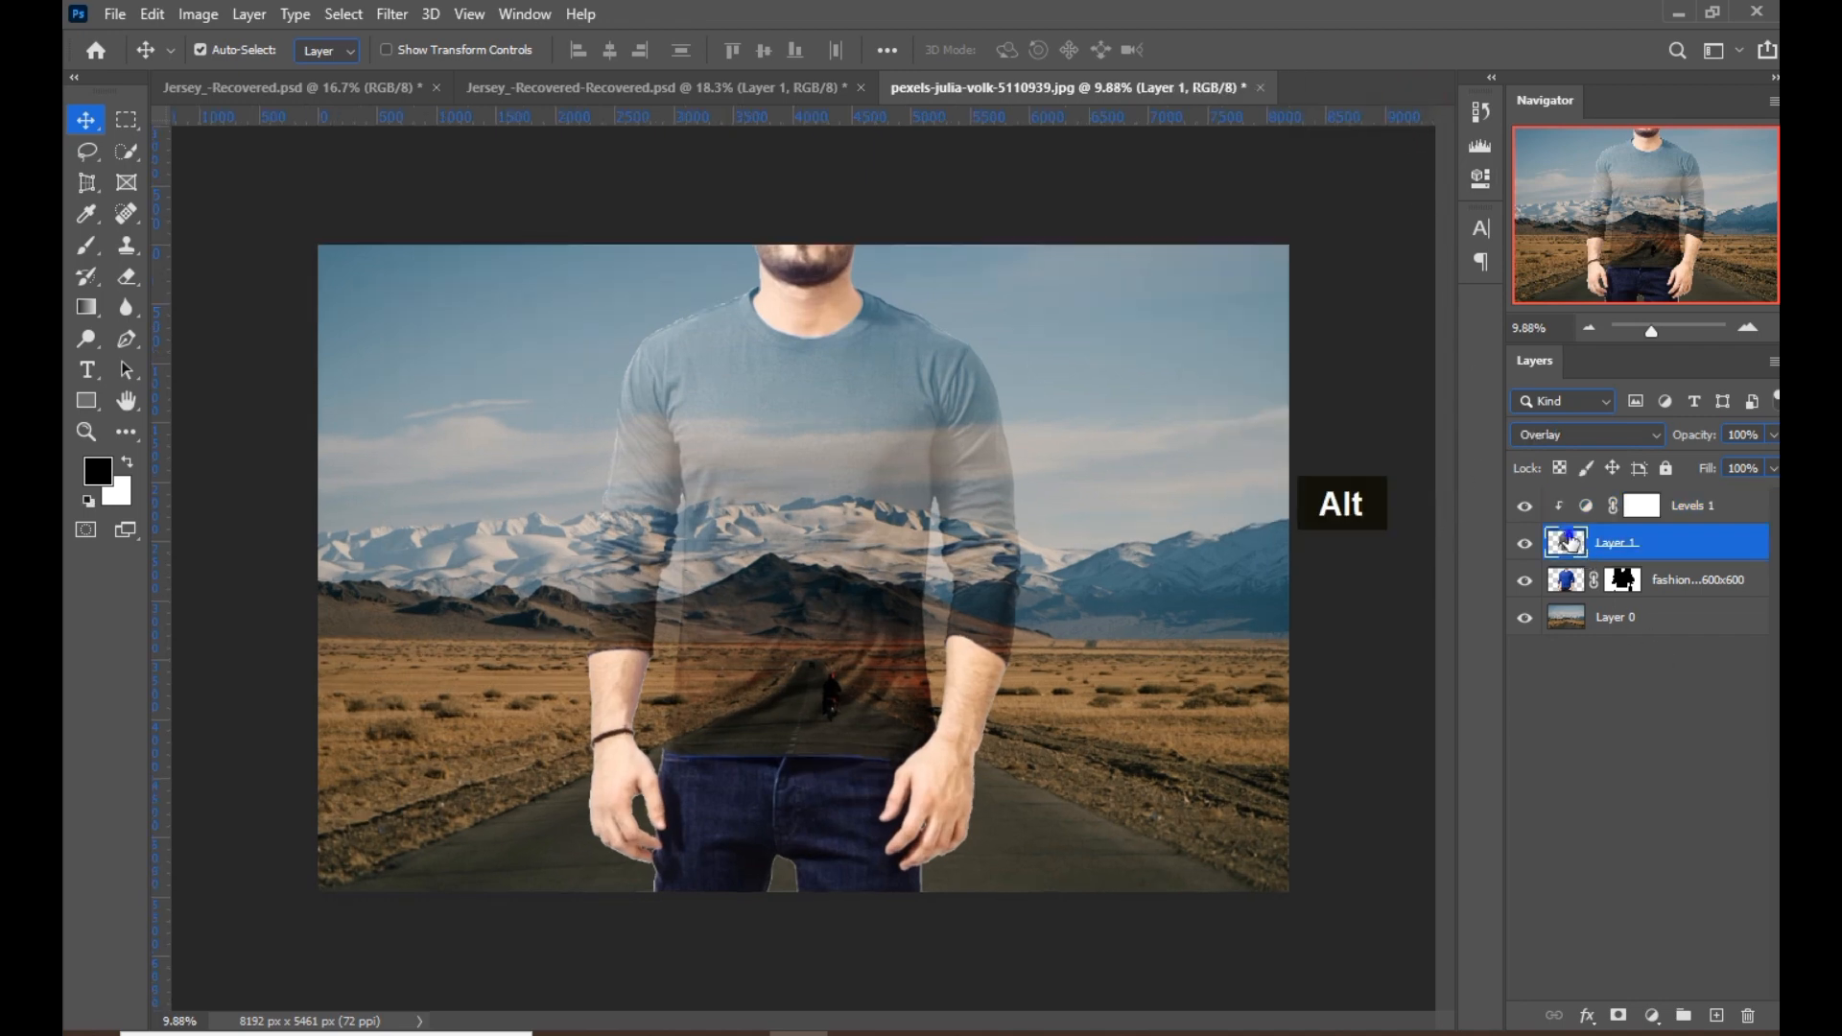
Load the pixels of Layer 1 as a selection and contract it by 7 pixels.
right_click(1570, 541)
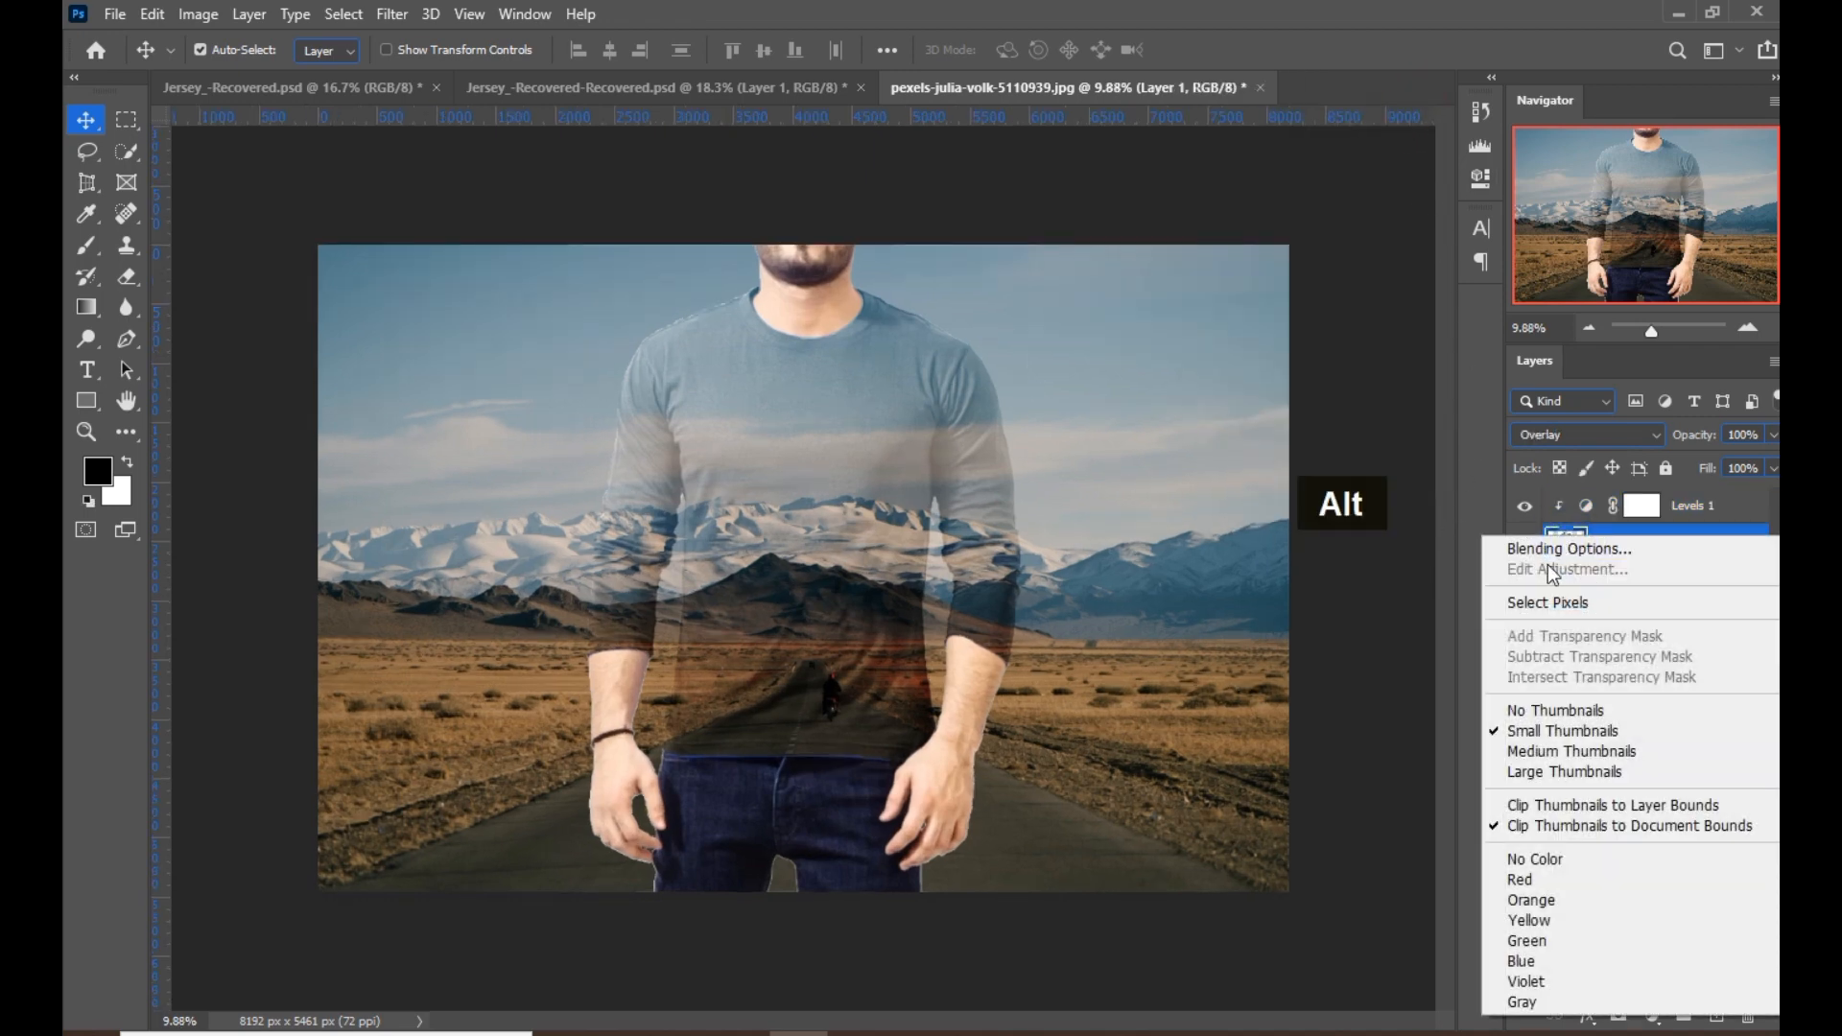
click(1547, 602)
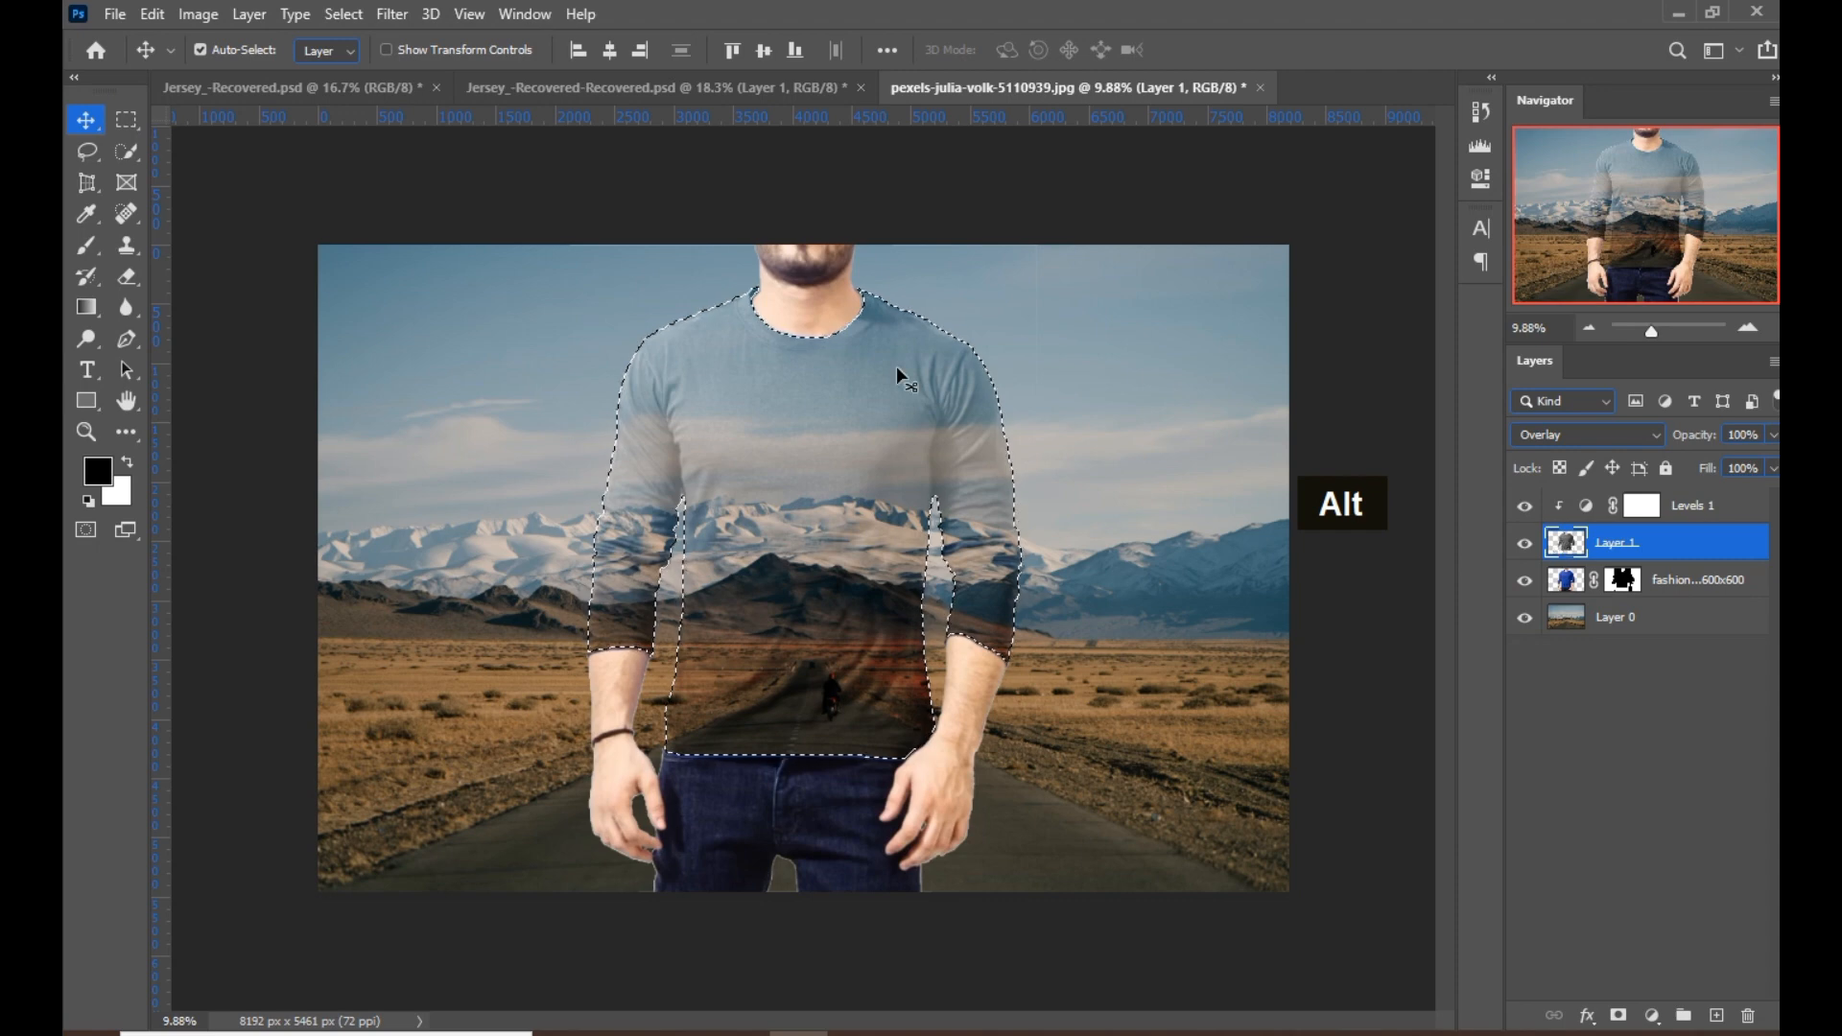
click(352, 20)
click(352, 20)
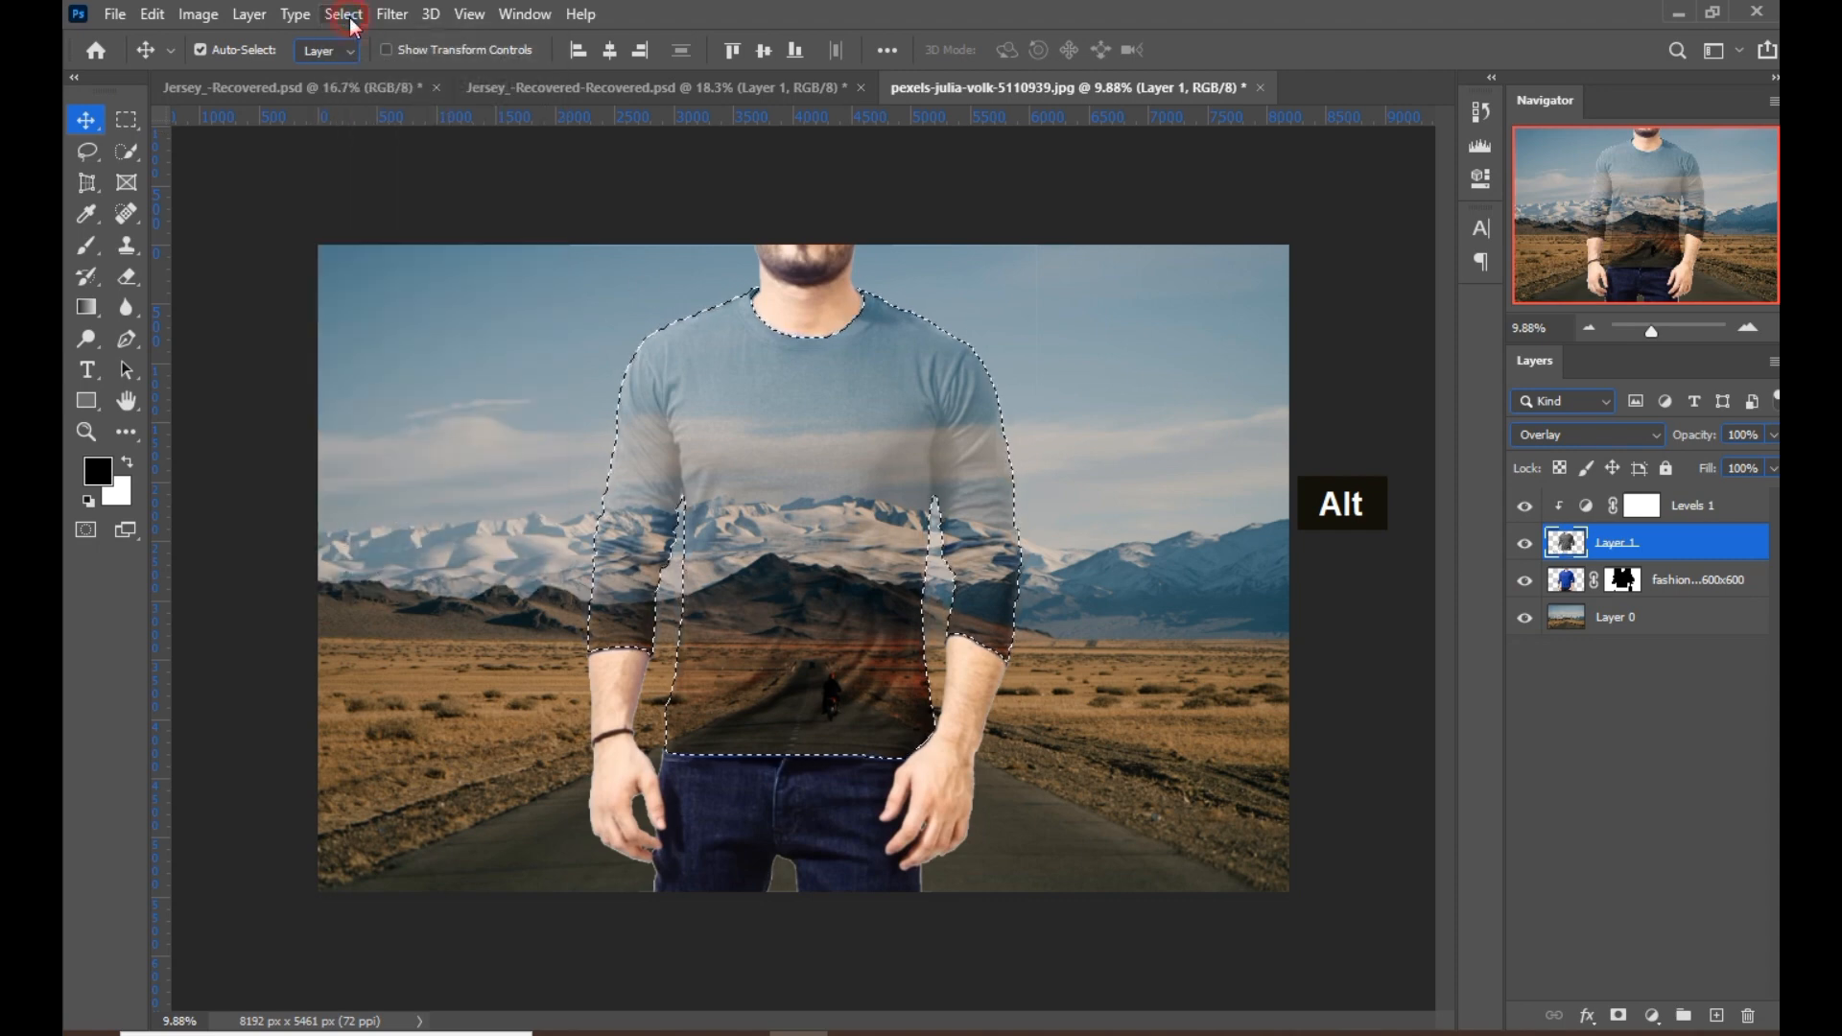
click(351, 21)
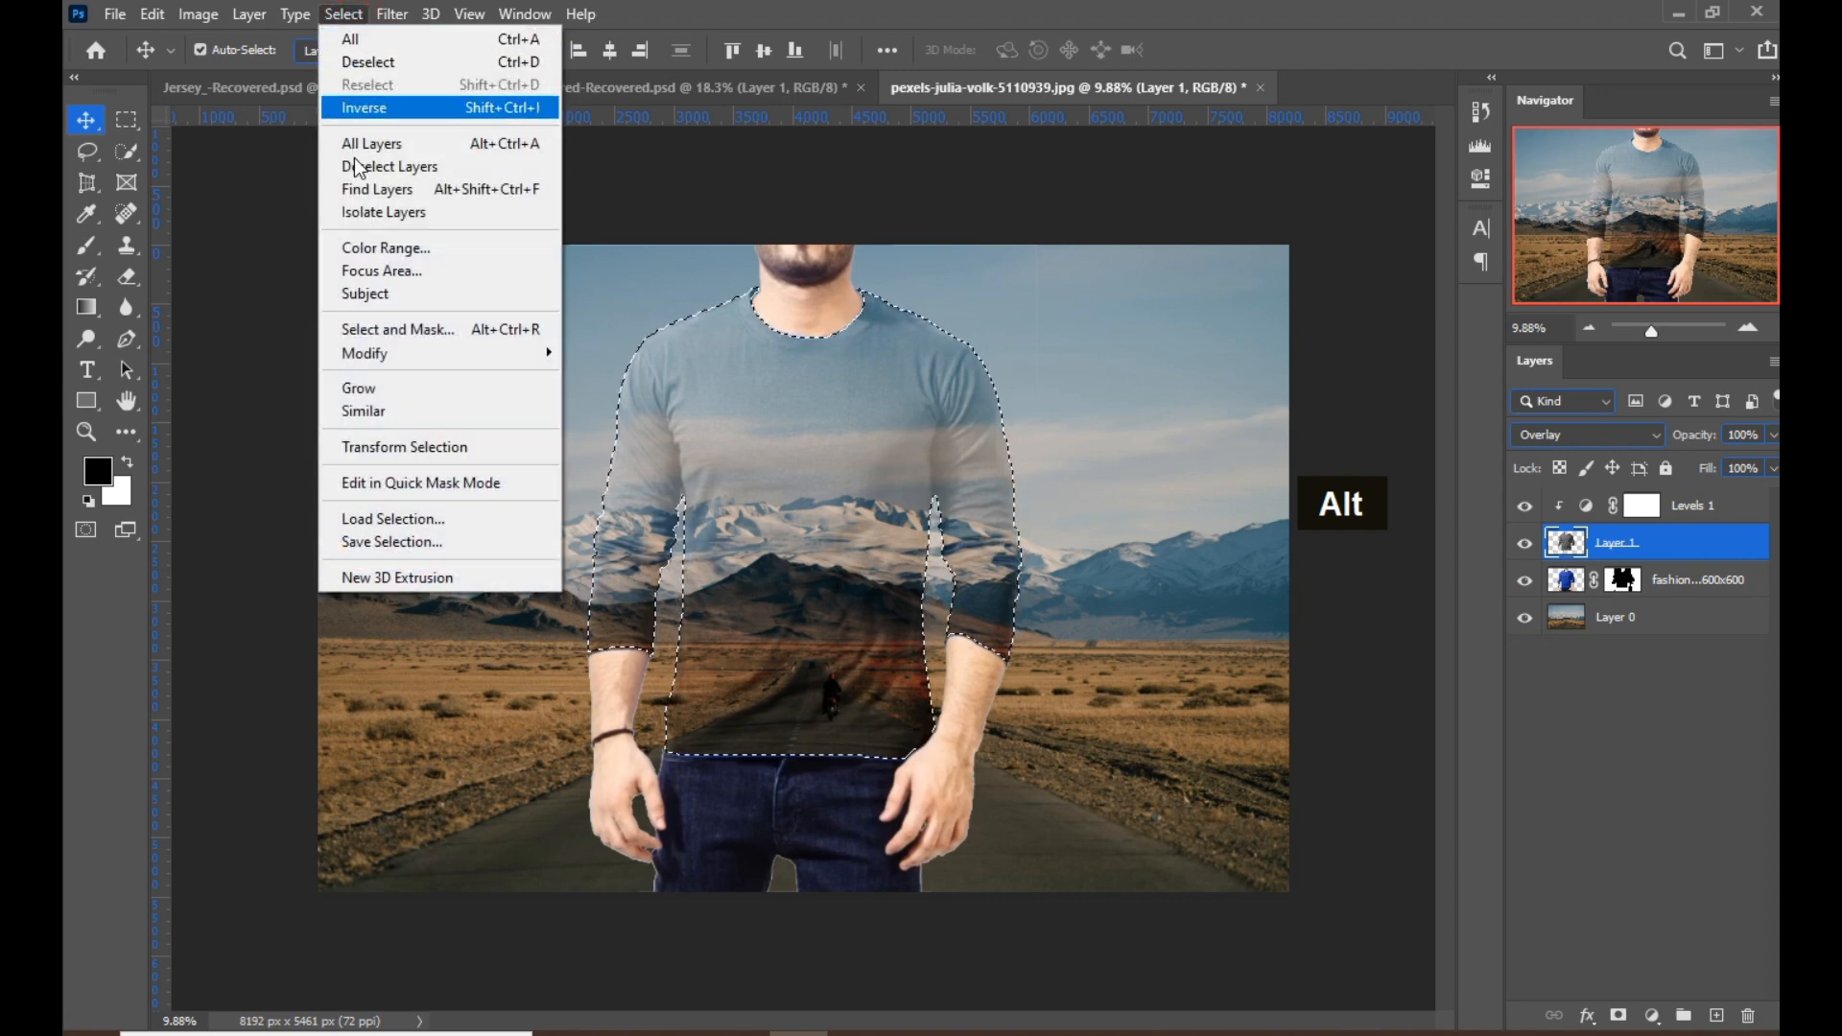
mouse_move(383, 355)
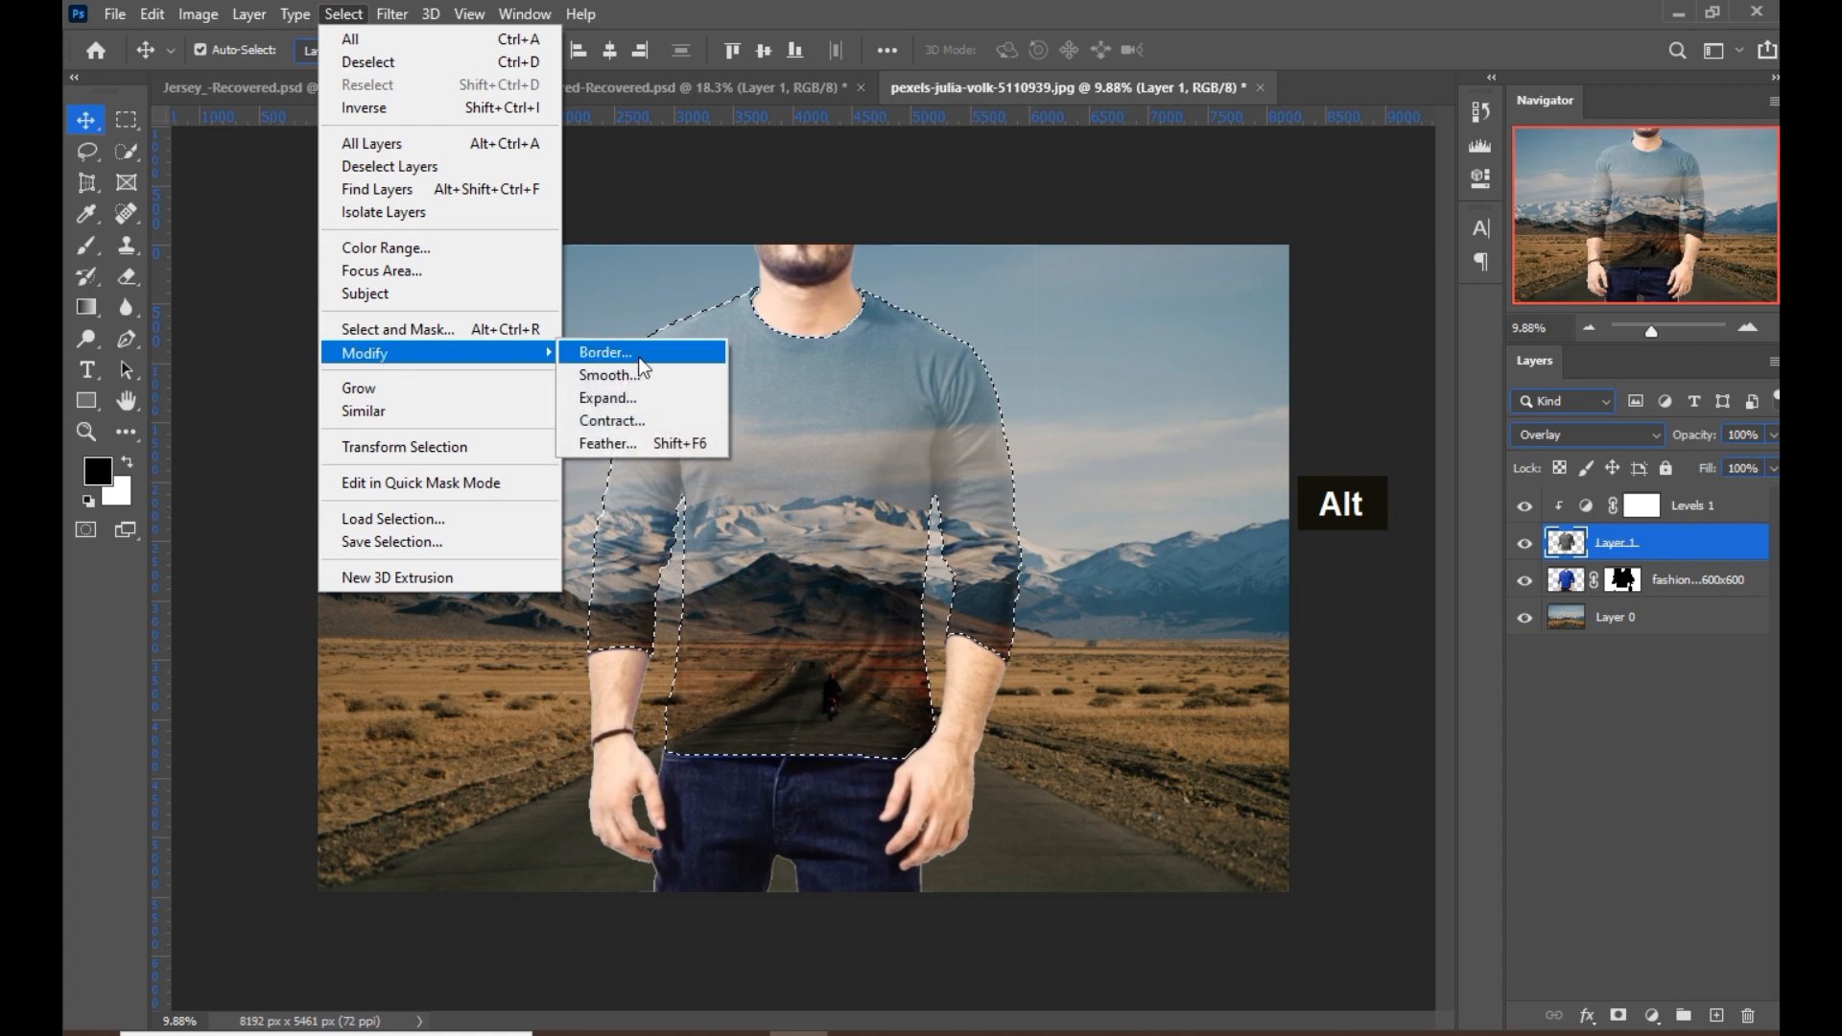
click(619, 420)
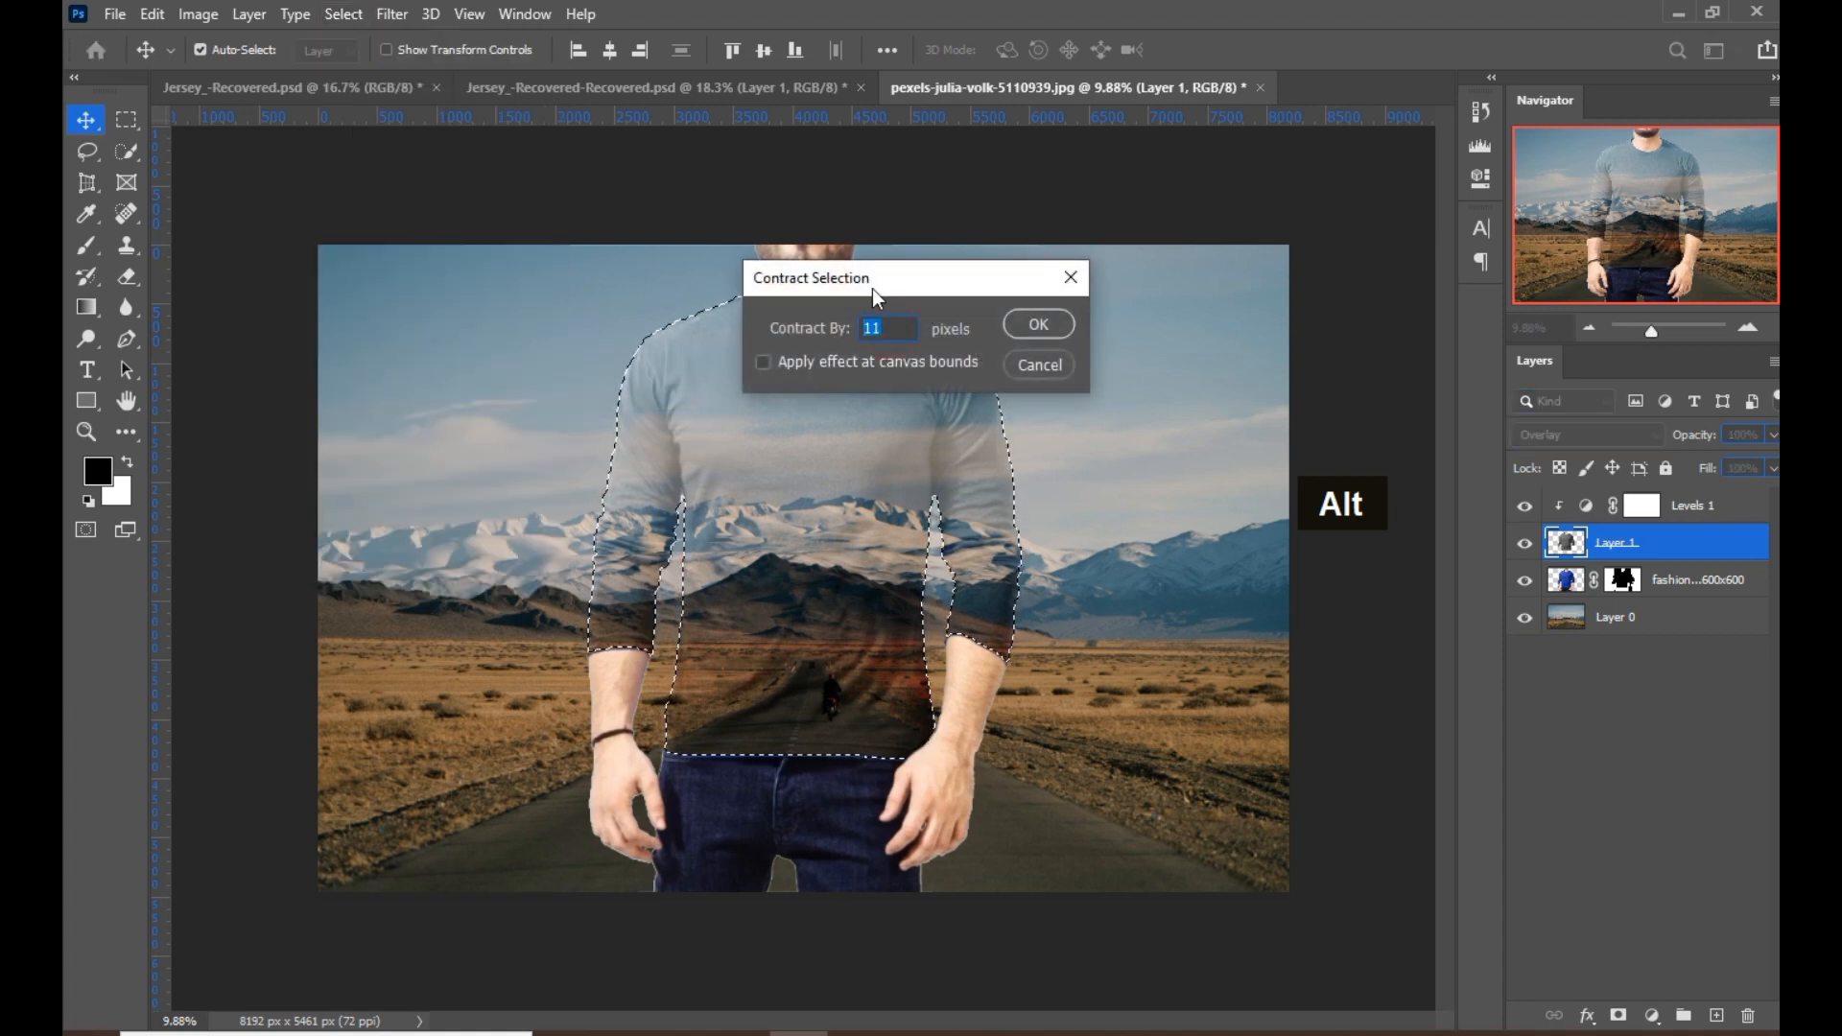
text(7)
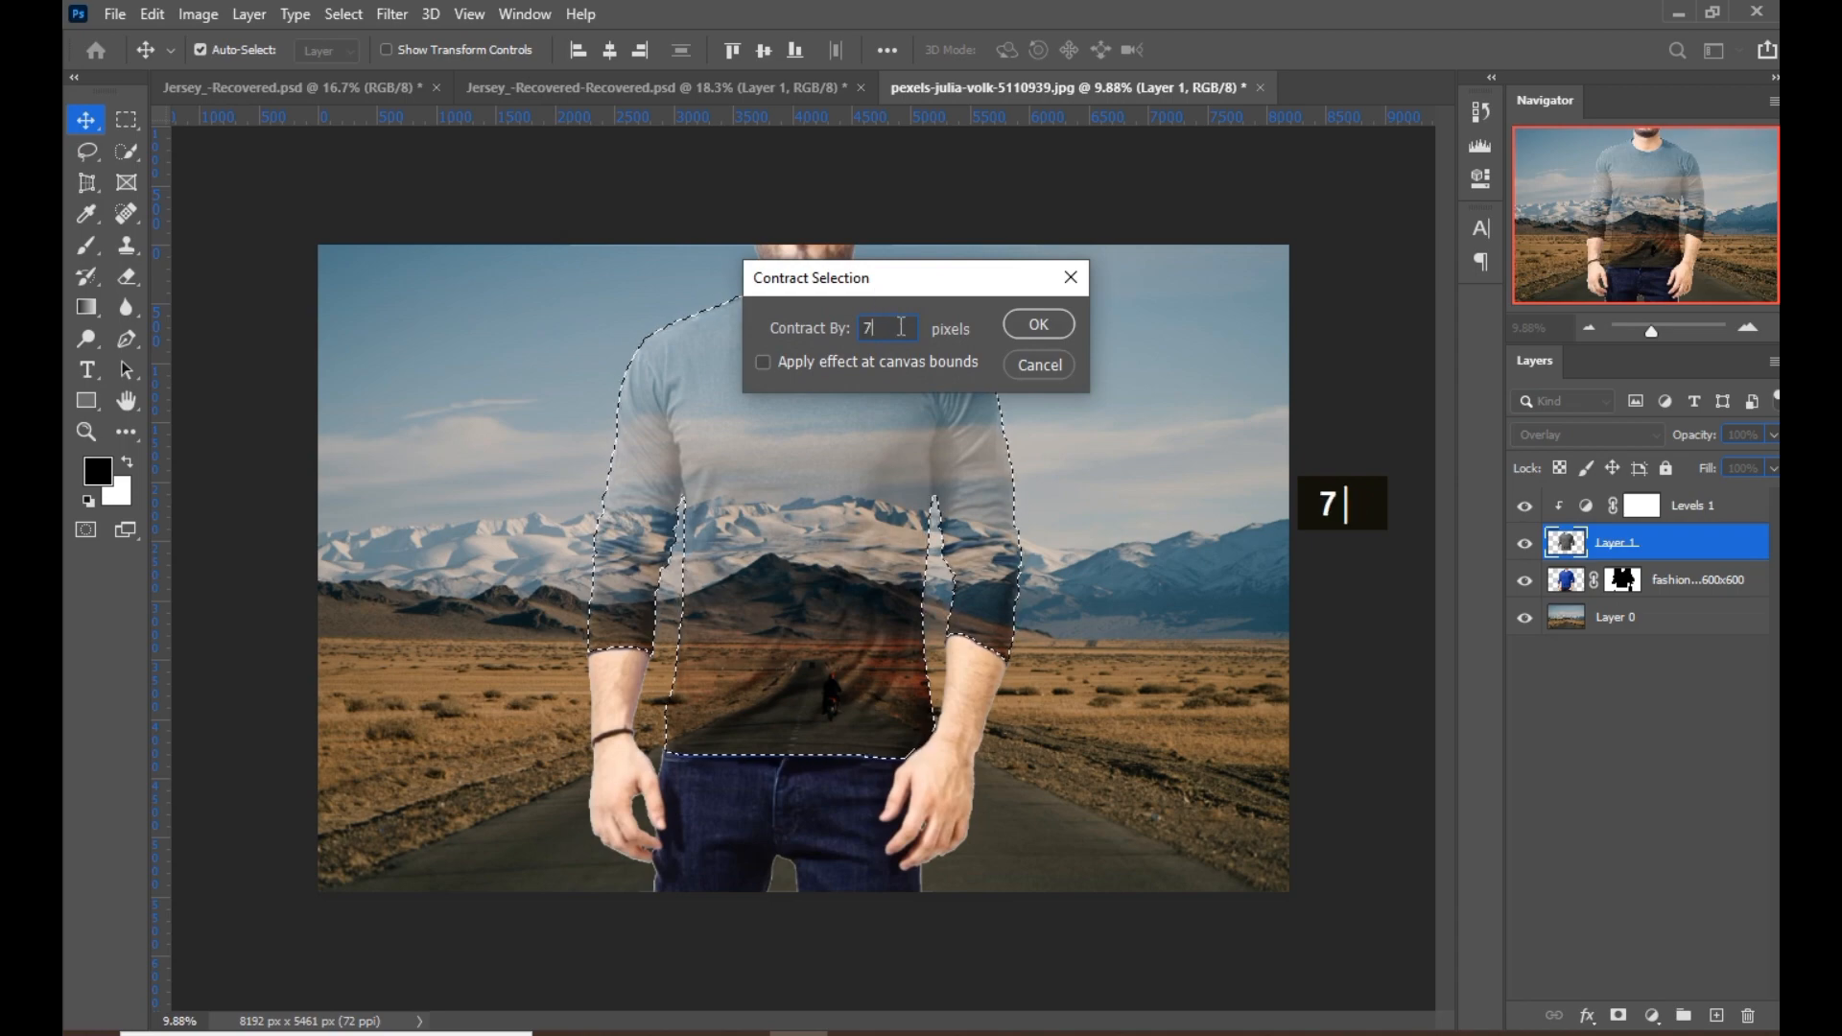
click(1040, 324)
Trim the outer fringe of the shirt from Layer 1 using the inverted selection, and deselect.
scroll(715, 305, up, 10)
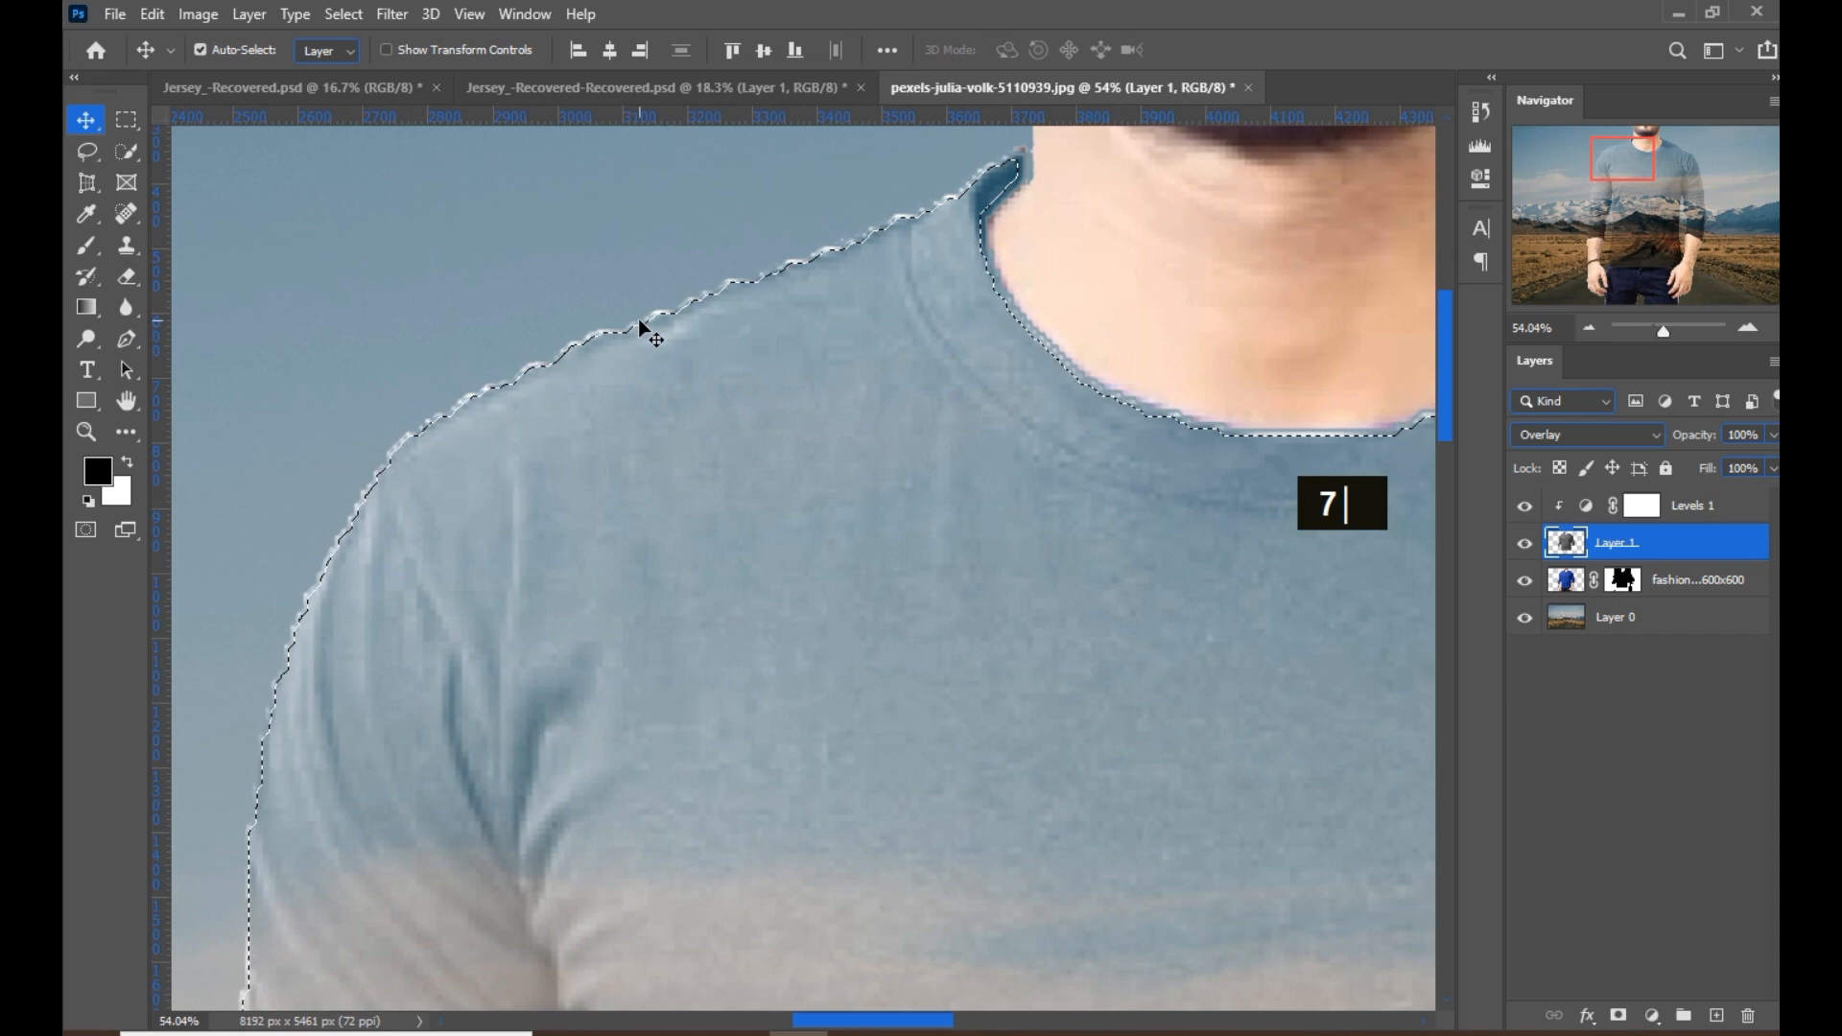
click(343, 14)
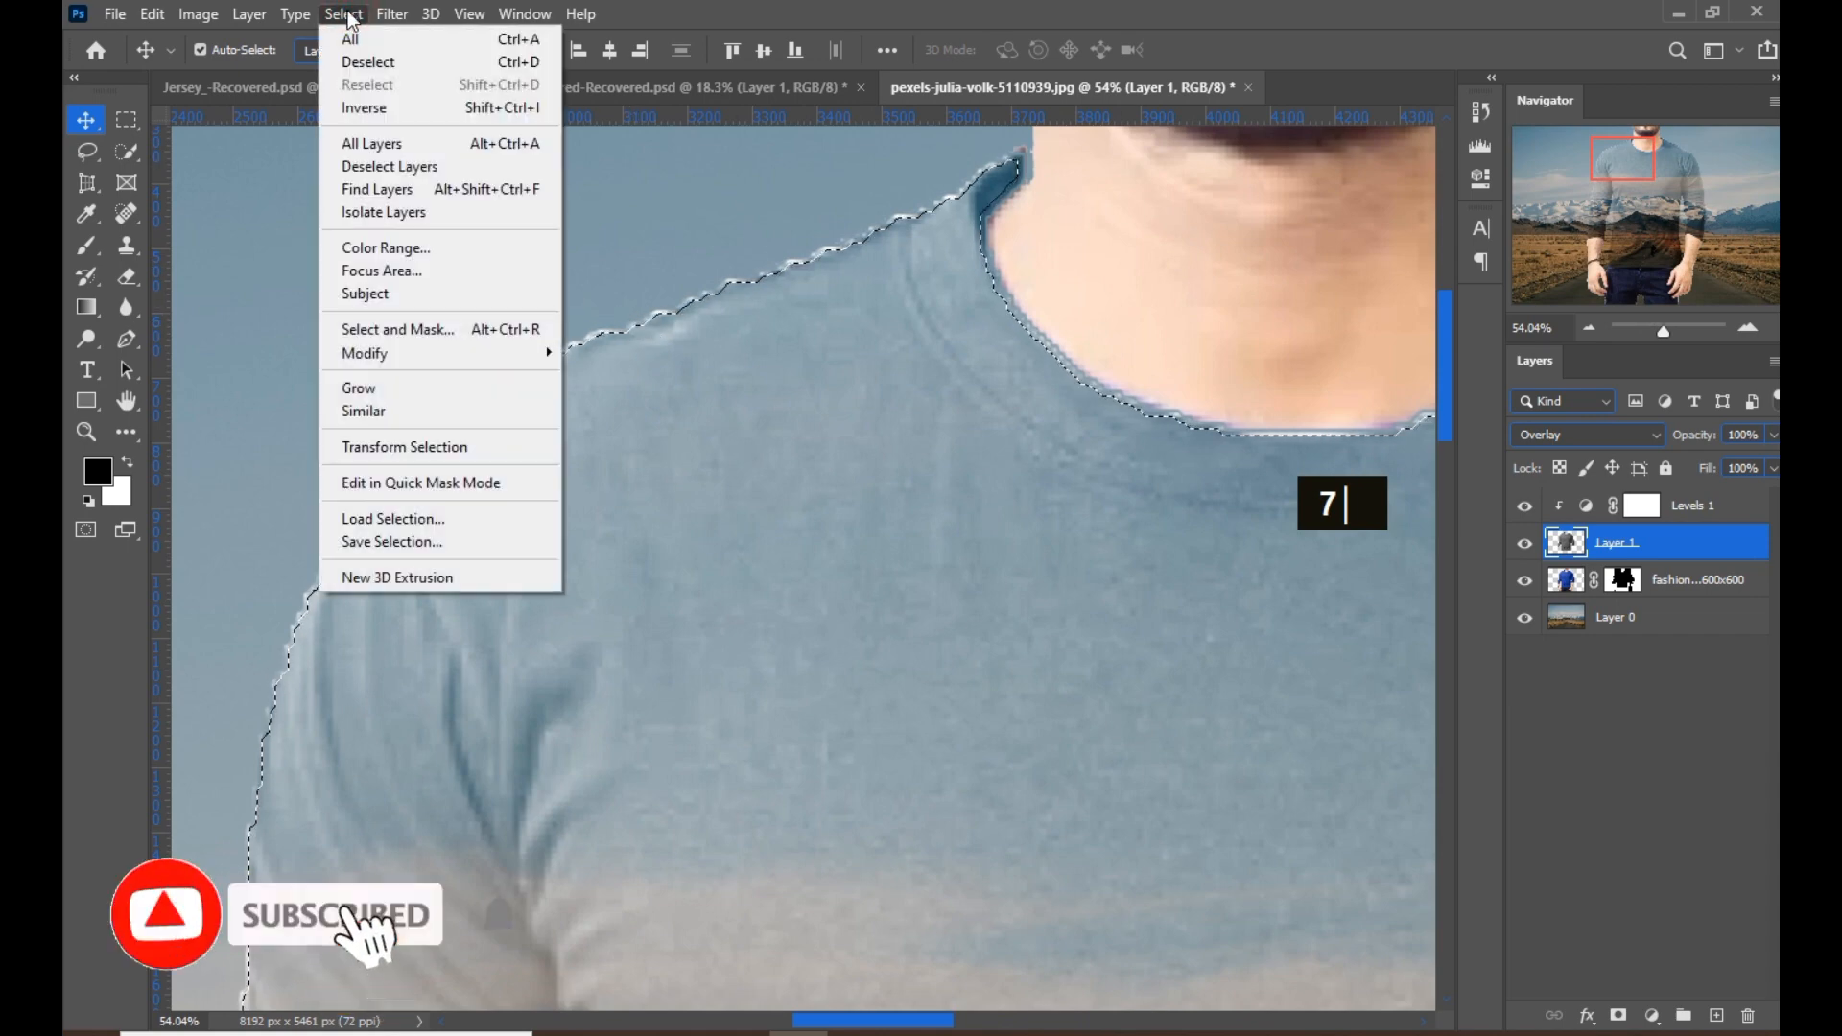
click(365, 107)
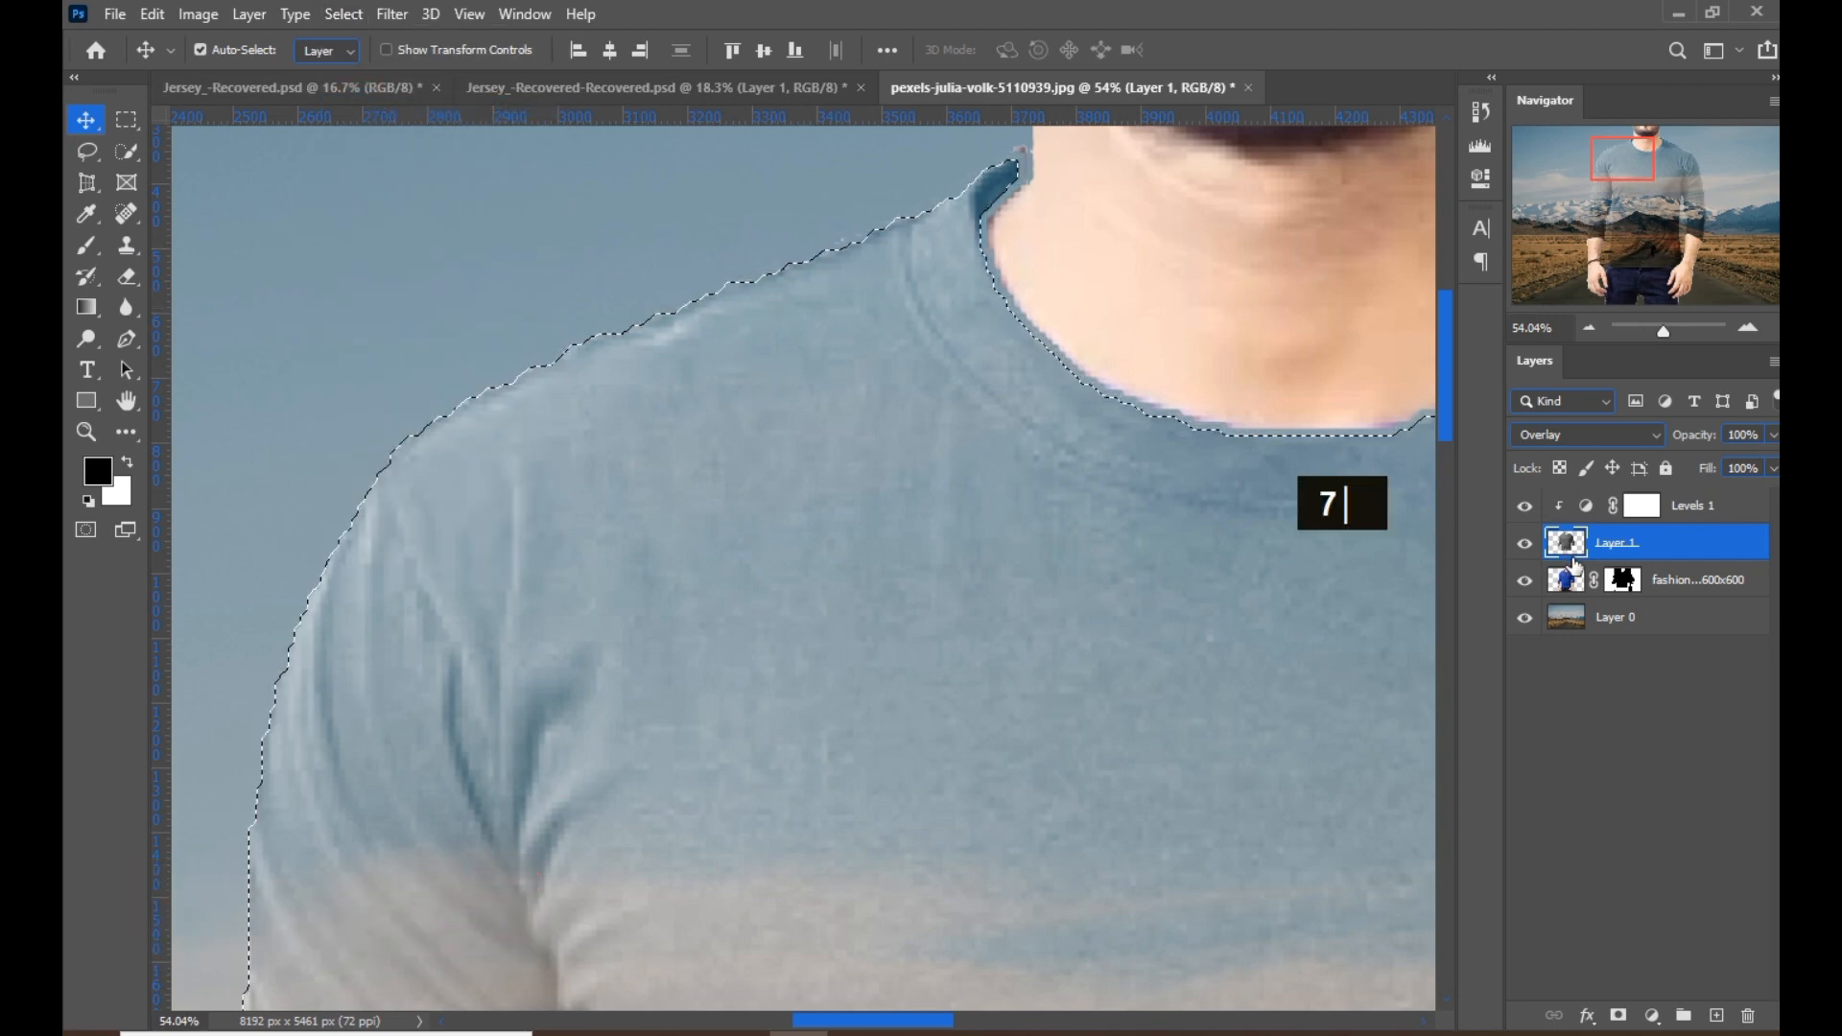
drag(1161, 595, 1161, 595)
key(ctrl+d)
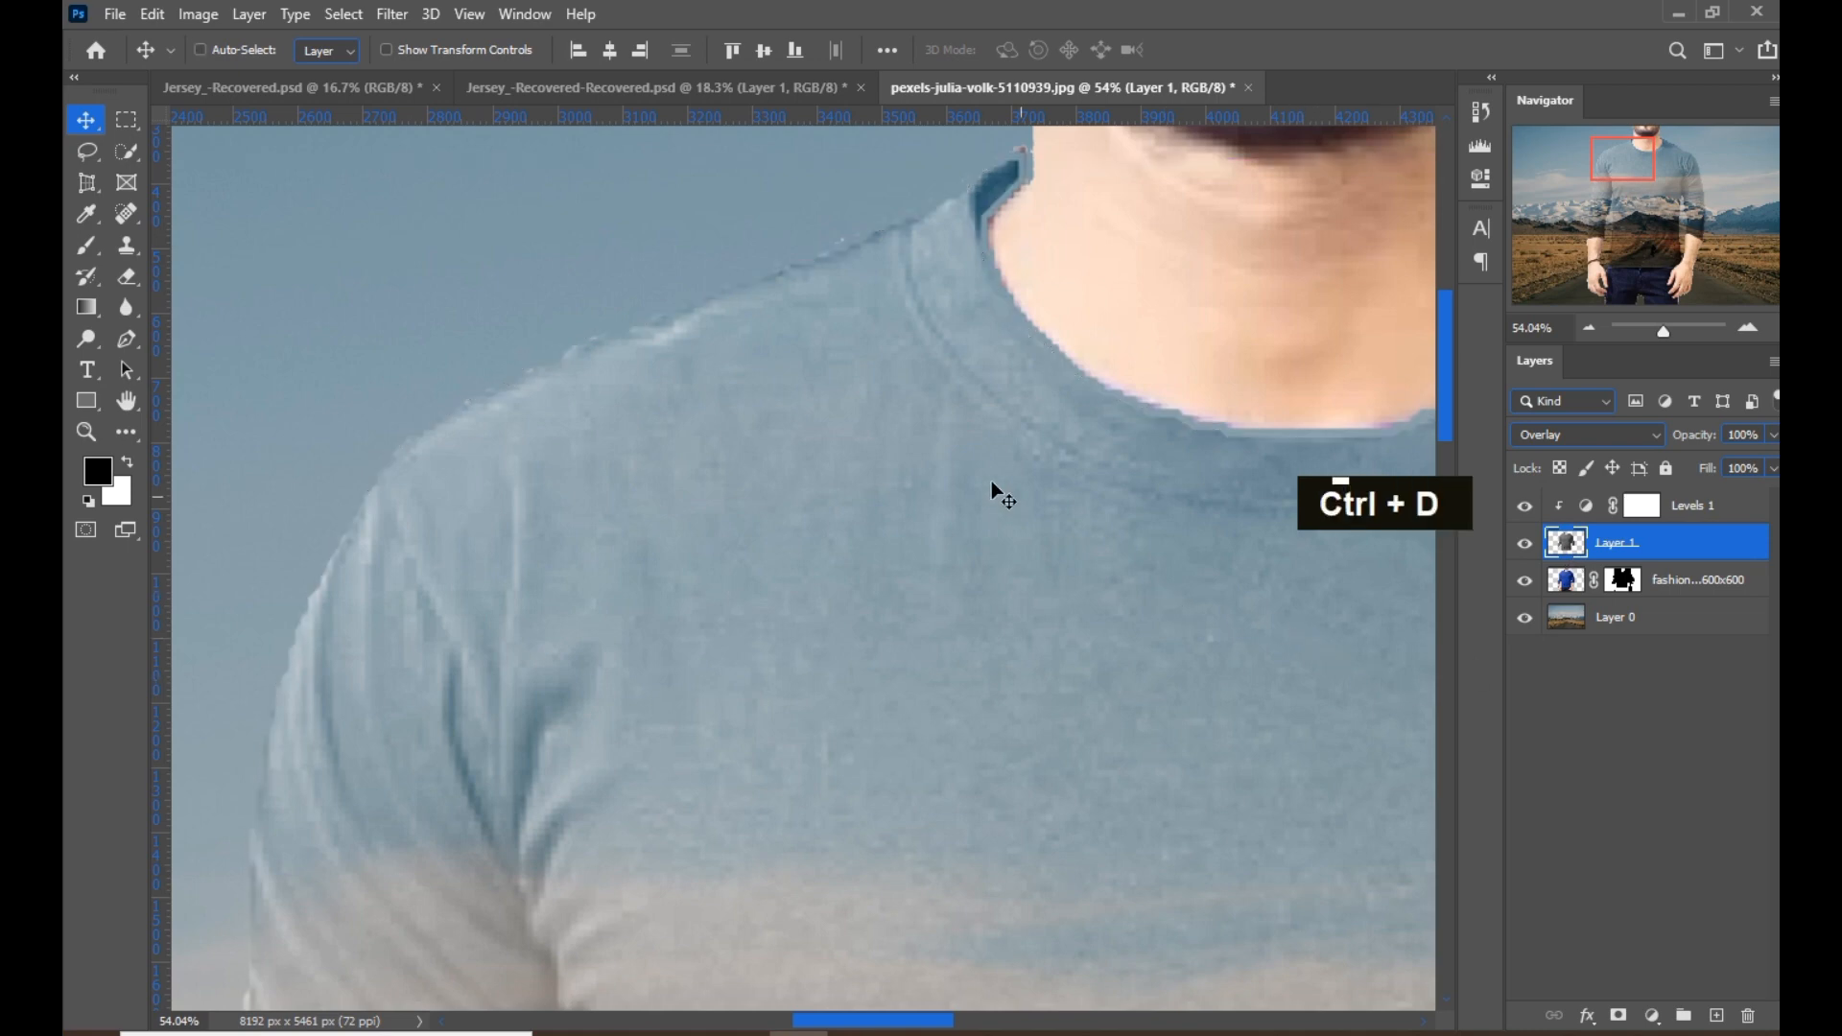
scroll(975, 470, down, 5)
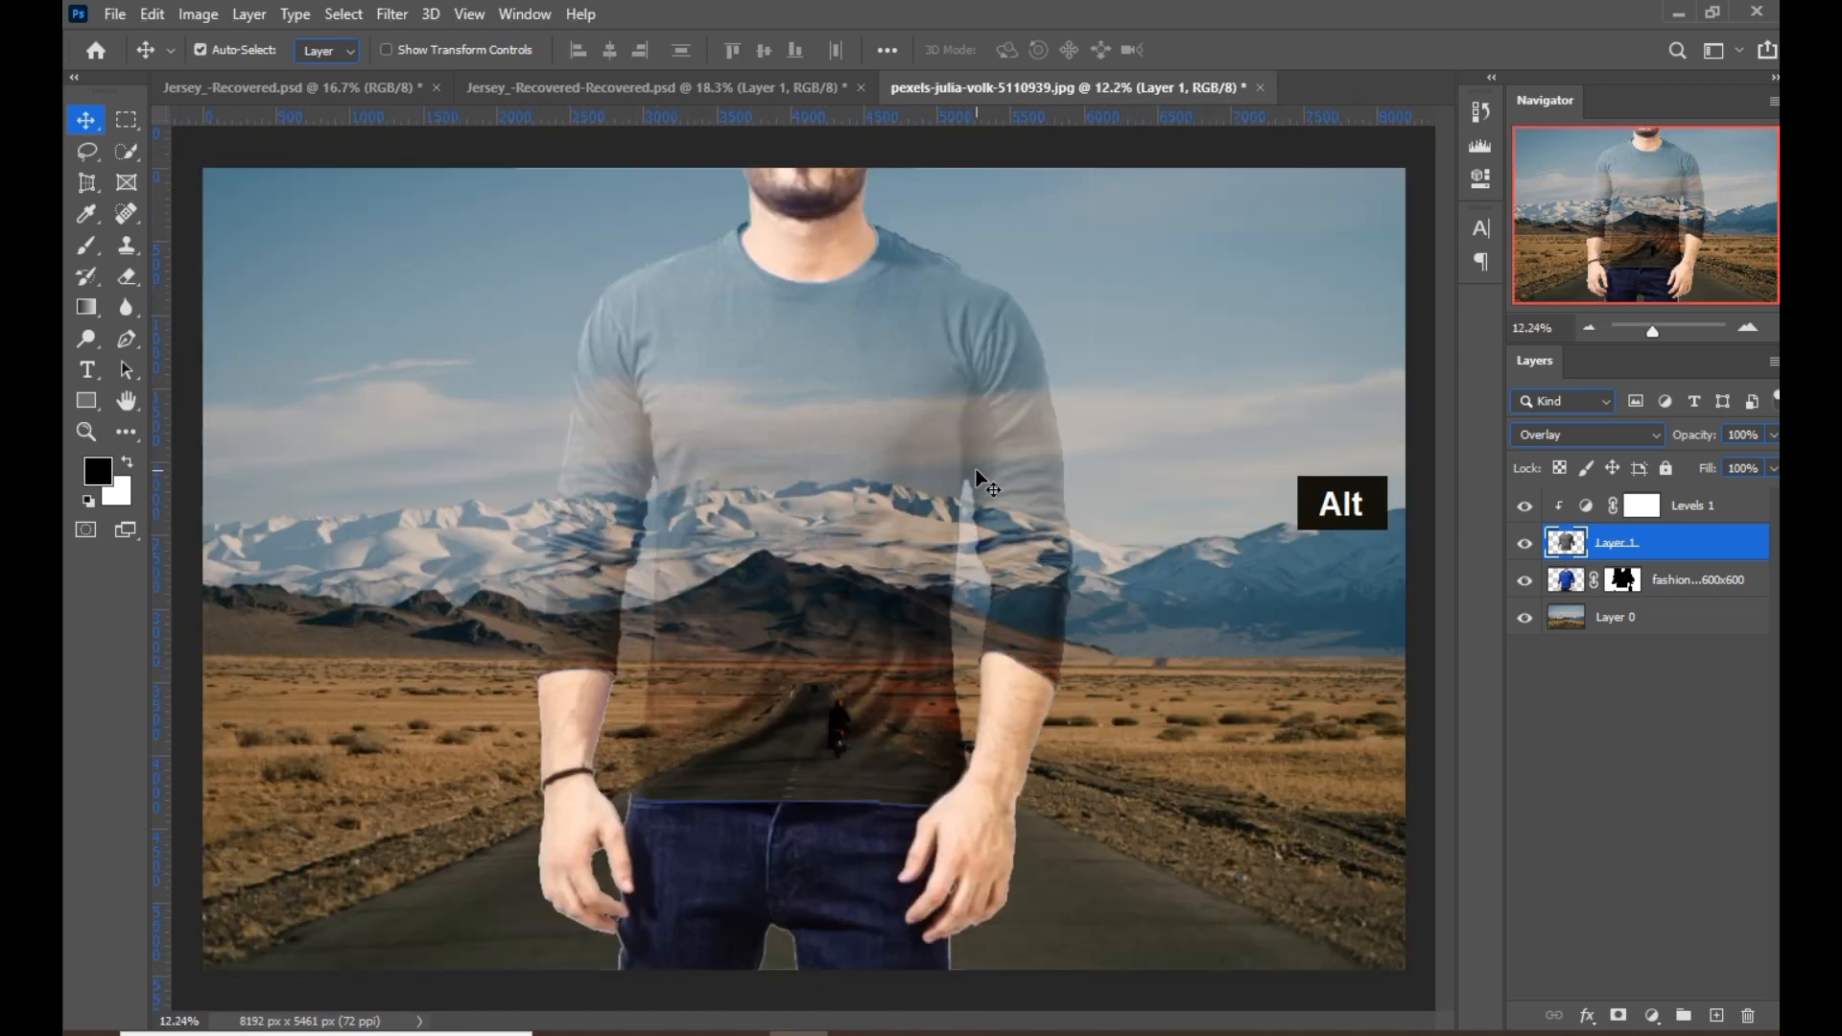